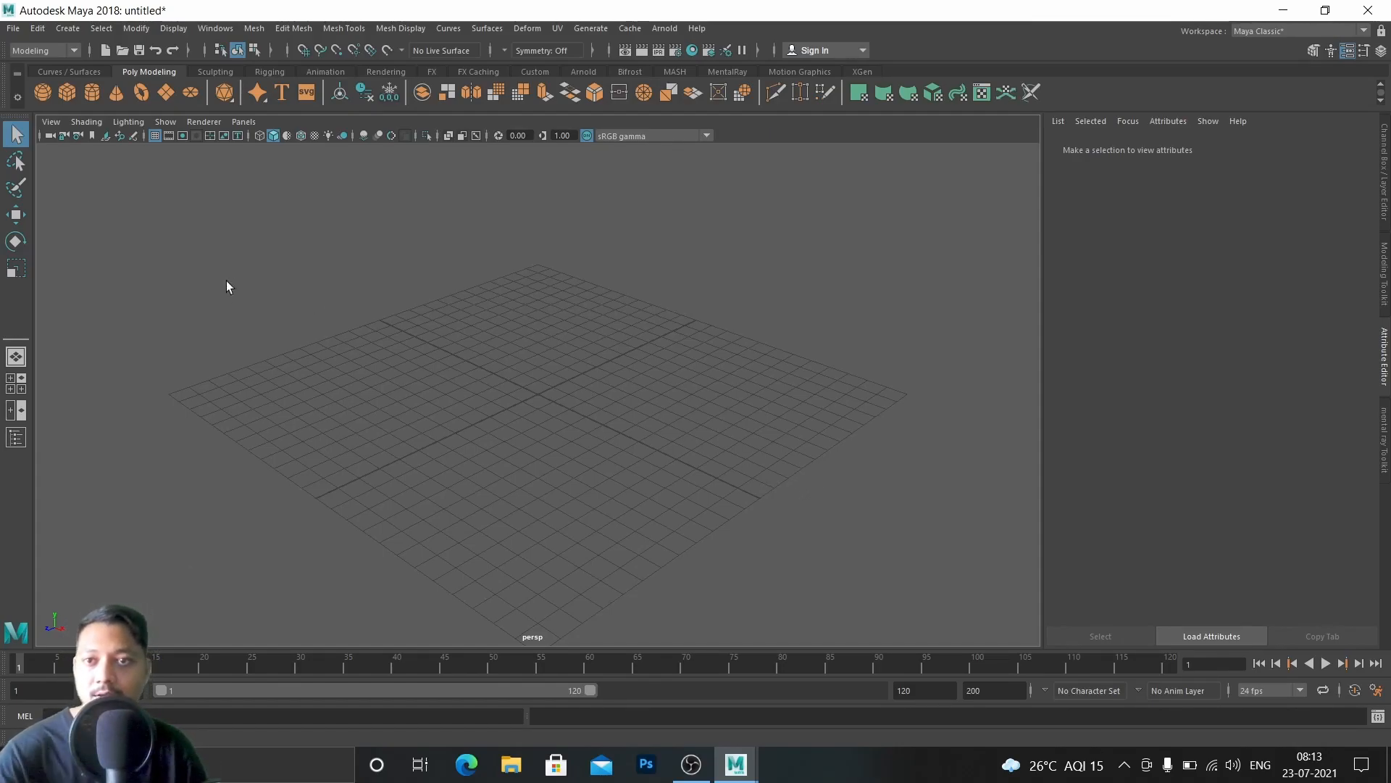
Step: Create a polygon cube at the grid's centre and scale it up uniformly to several times its size
left_click(69, 87)
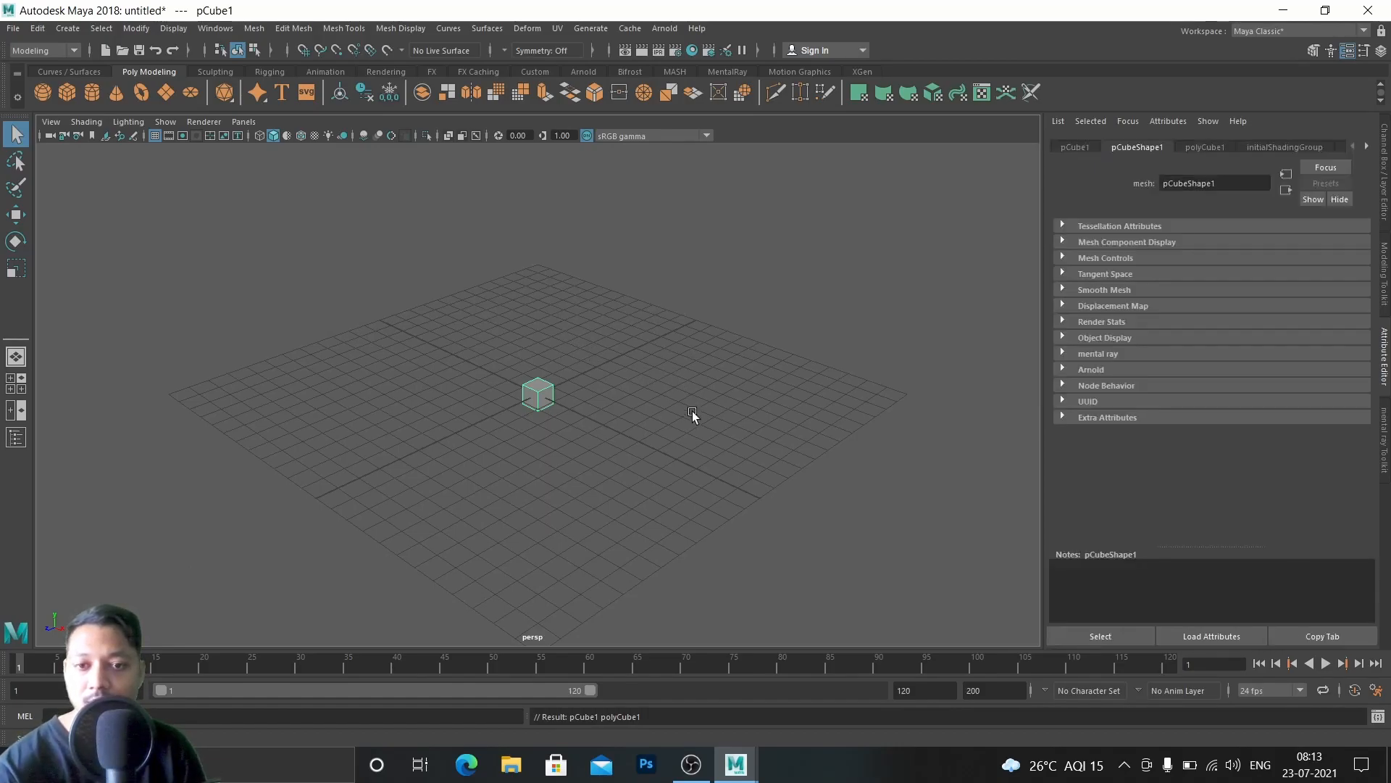
key("r")
left_click_drag(536, 392, 657, 416)
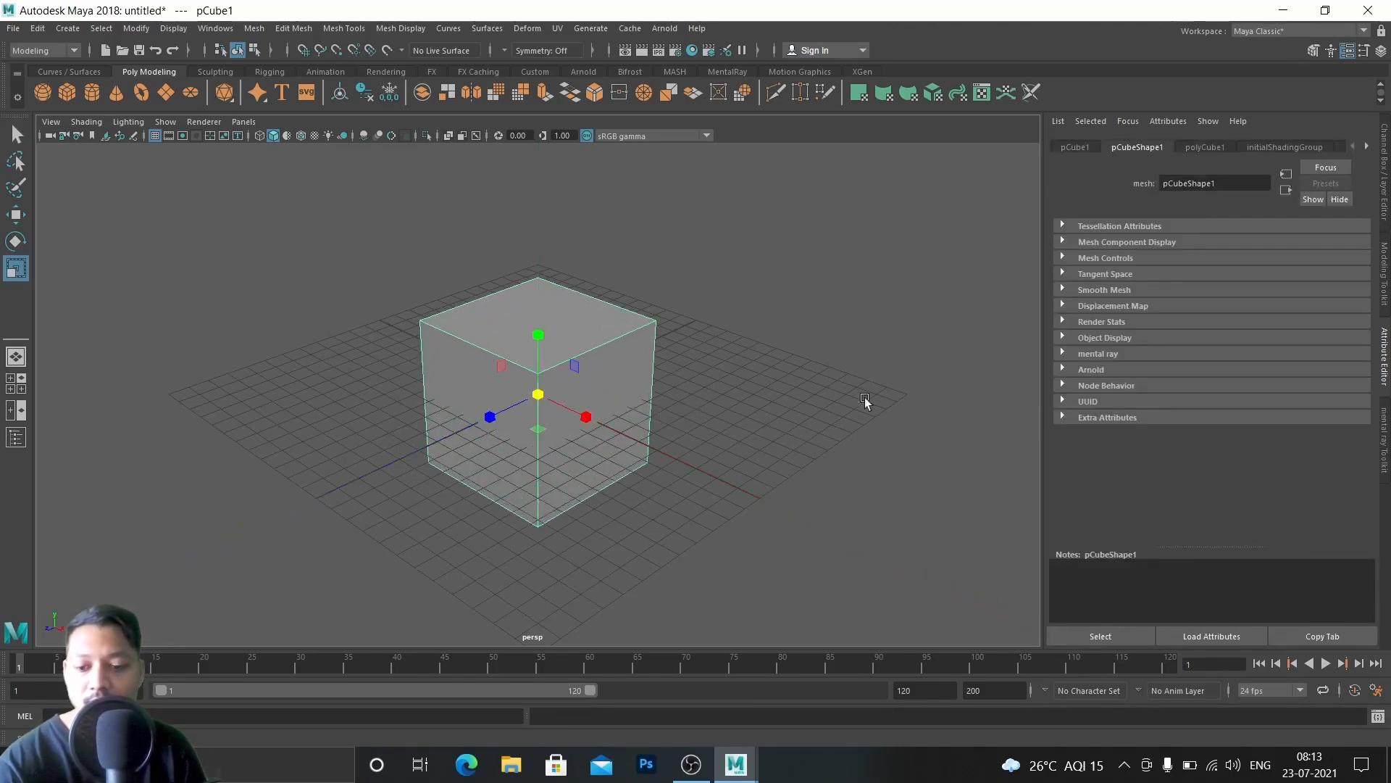
Step: Move the cube straight up along the Y axis until its base rests at the grid plane
left_click_drag(641, 463, 566, 312, "alt")
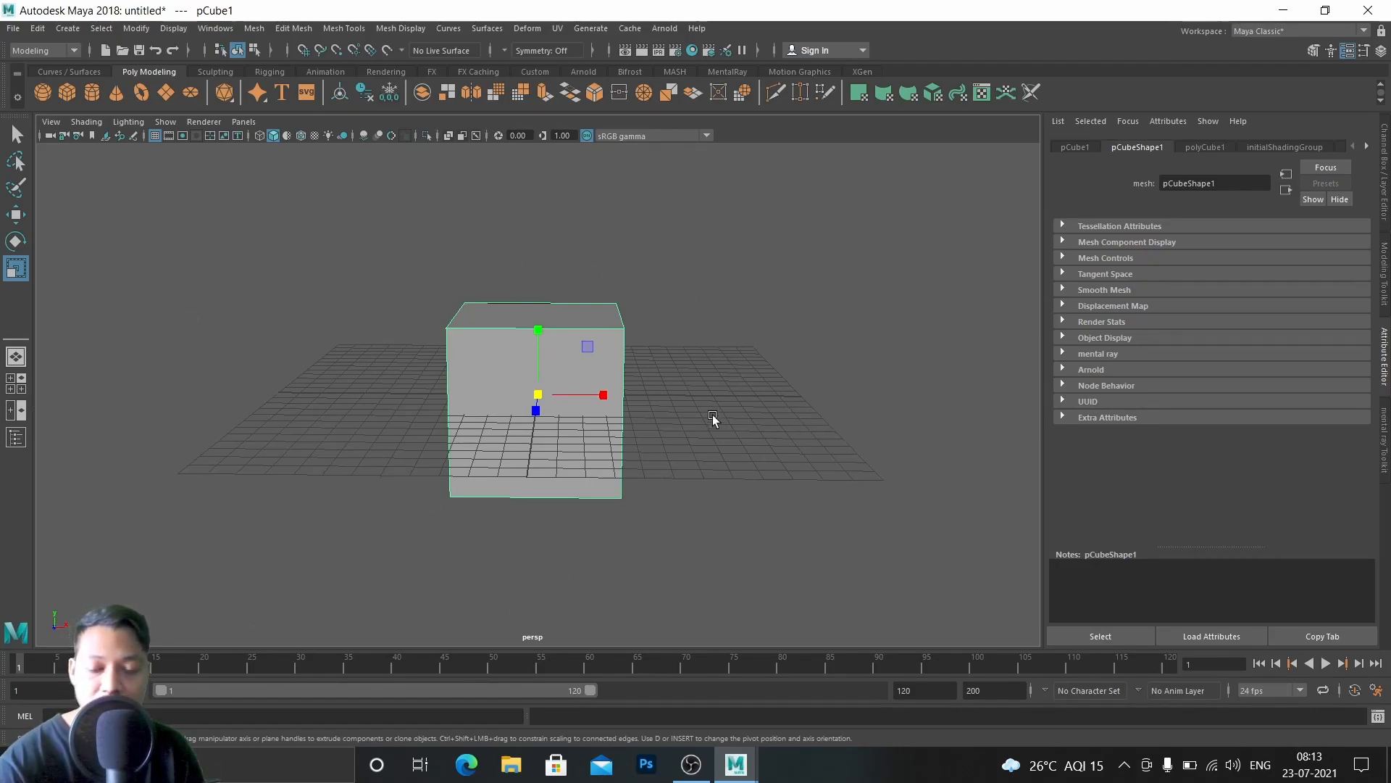
left_click_drag(445, 460, 766, 462, "alt")
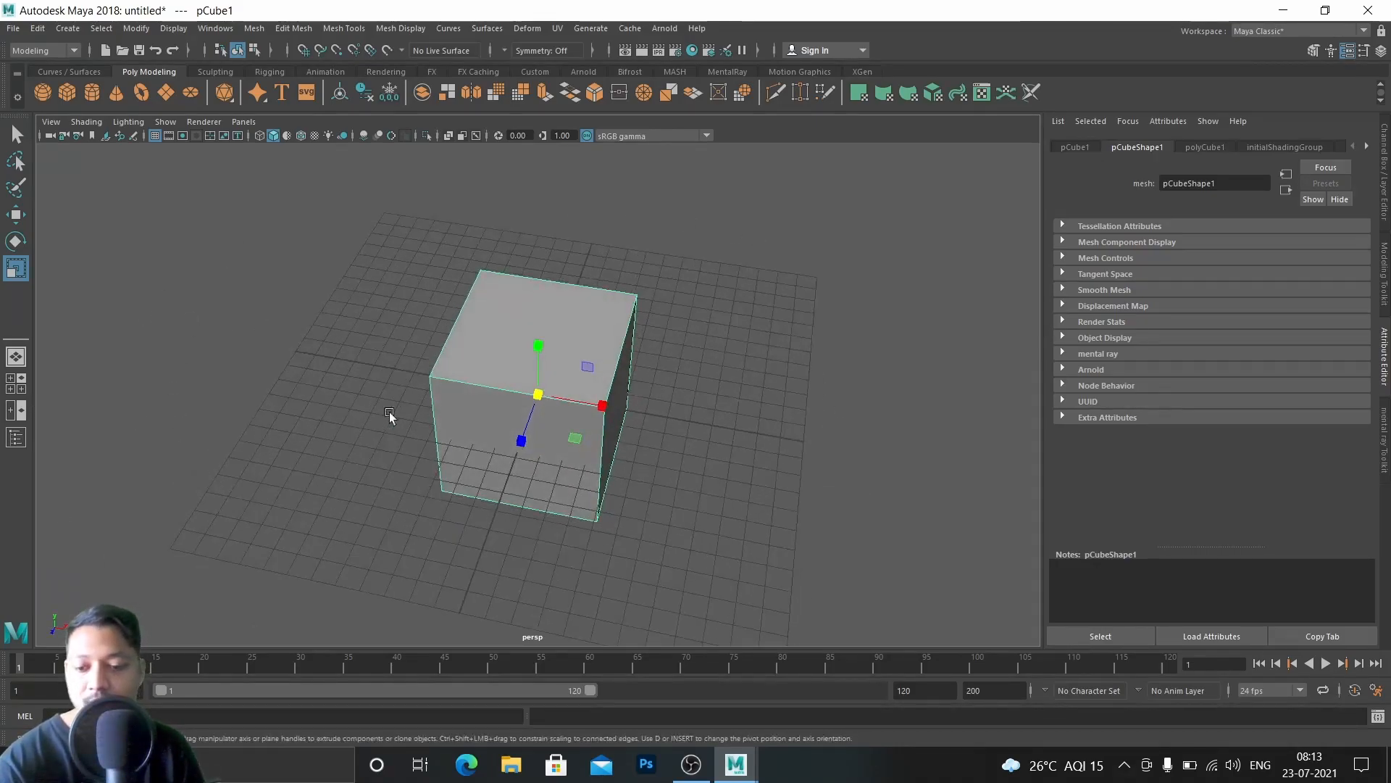
key("w")
left_click_drag(538, 353, 533, 285)
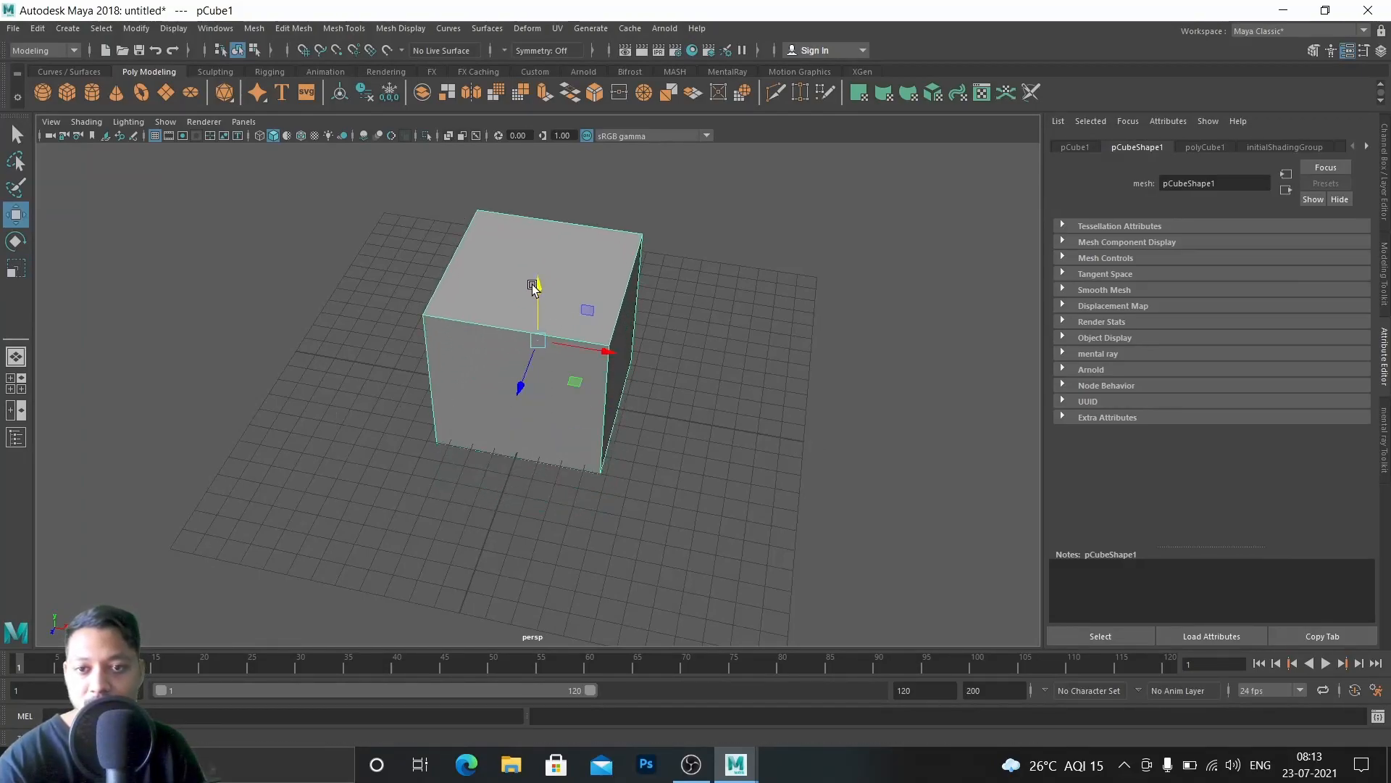
left_click_drag(413, 413, 491, 516, "alt")
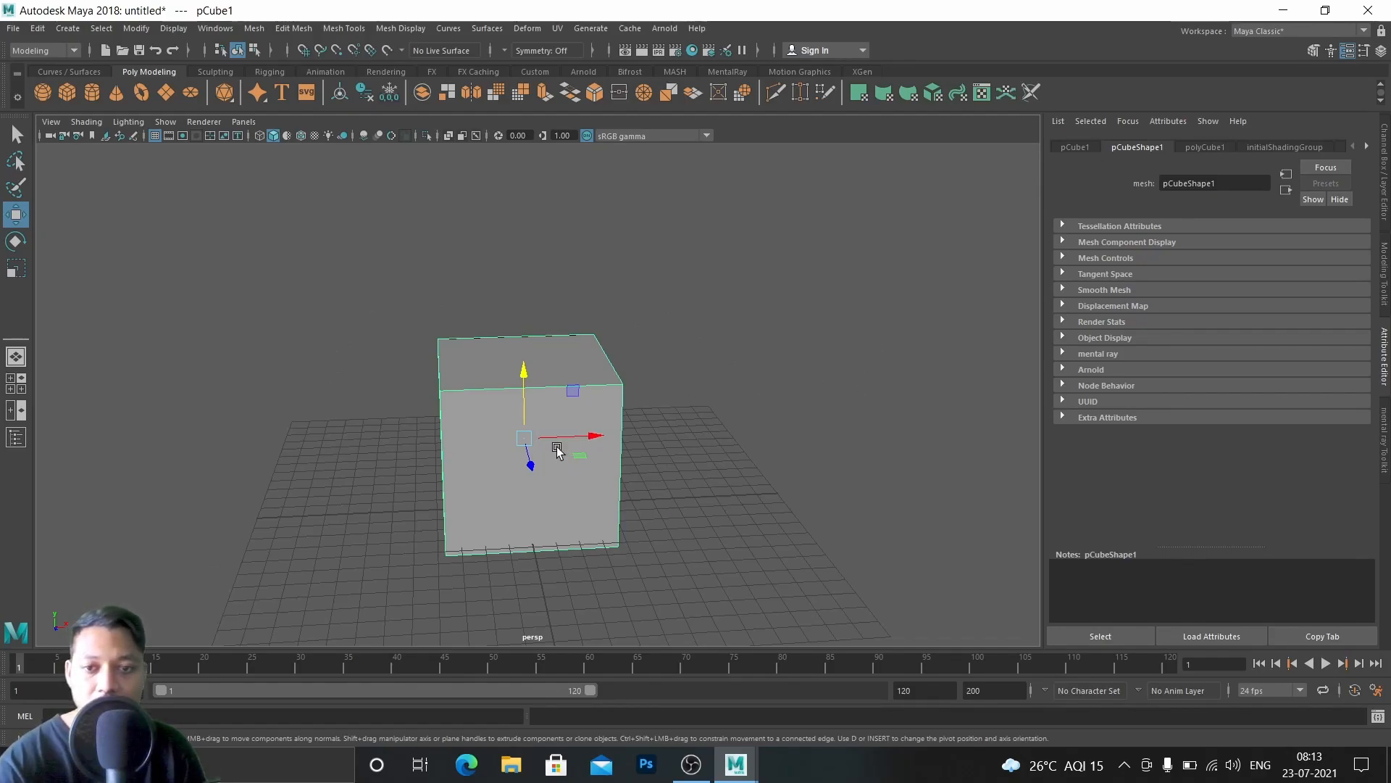
left_click_drag(623, 483, 596, 477, "alt")
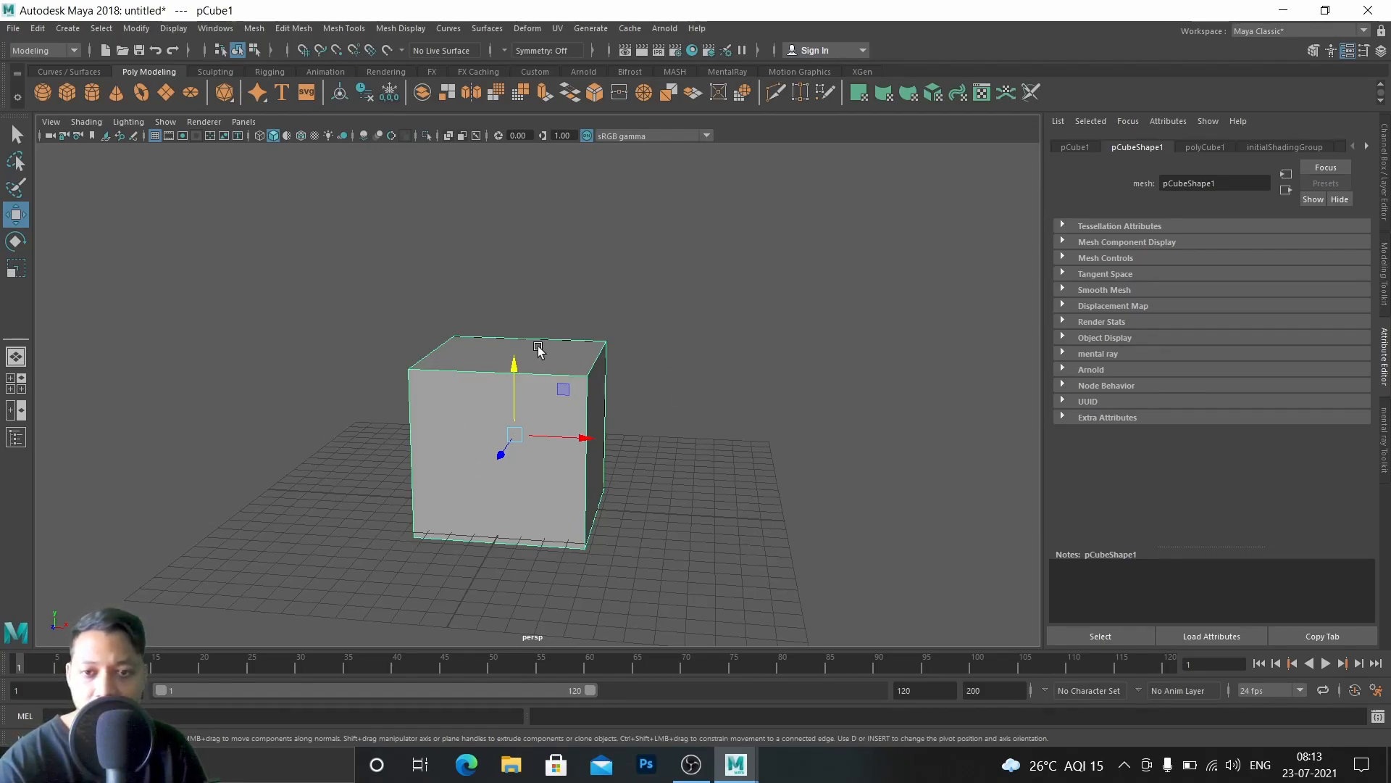
left_click_drag(512, 367, 510, 362)
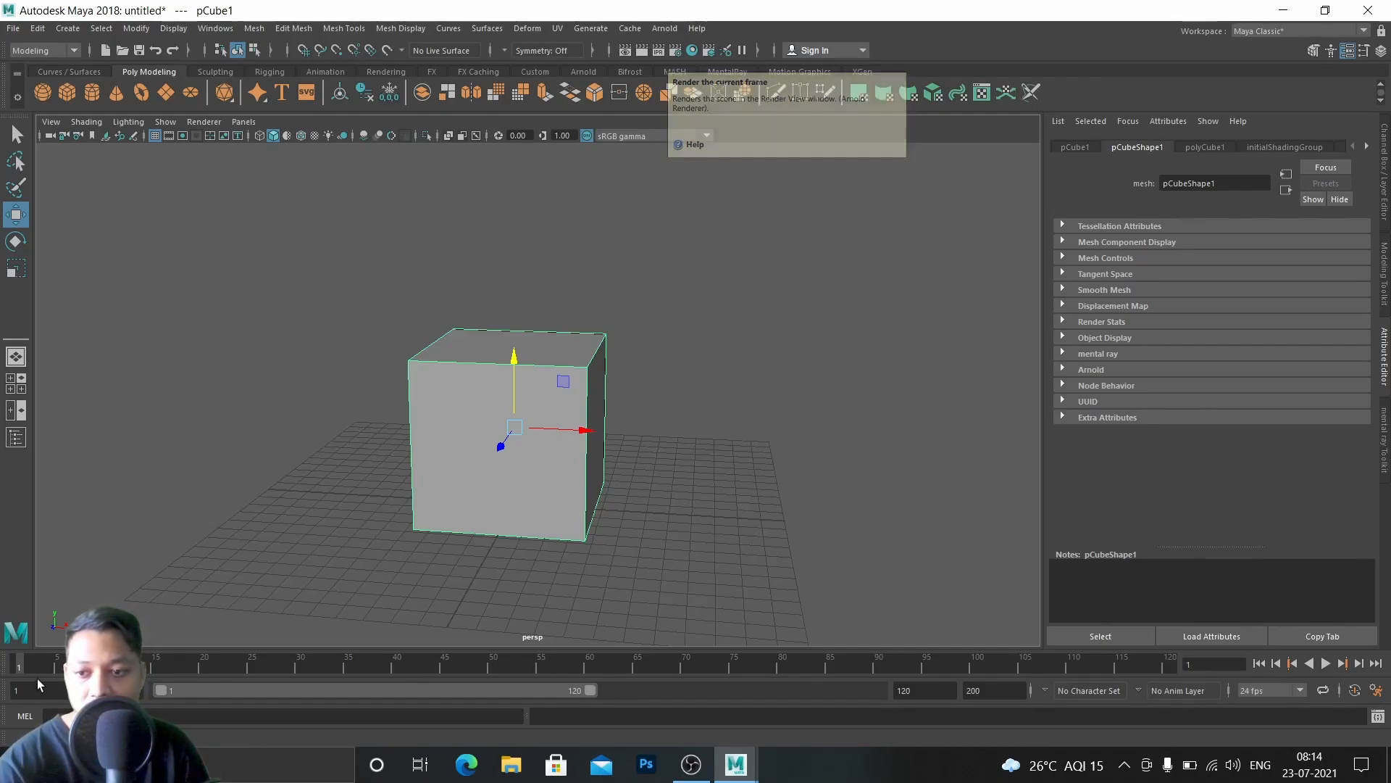
Step: Play the animation briefly, stop it, and set the current frame to 5
key("alt+v")
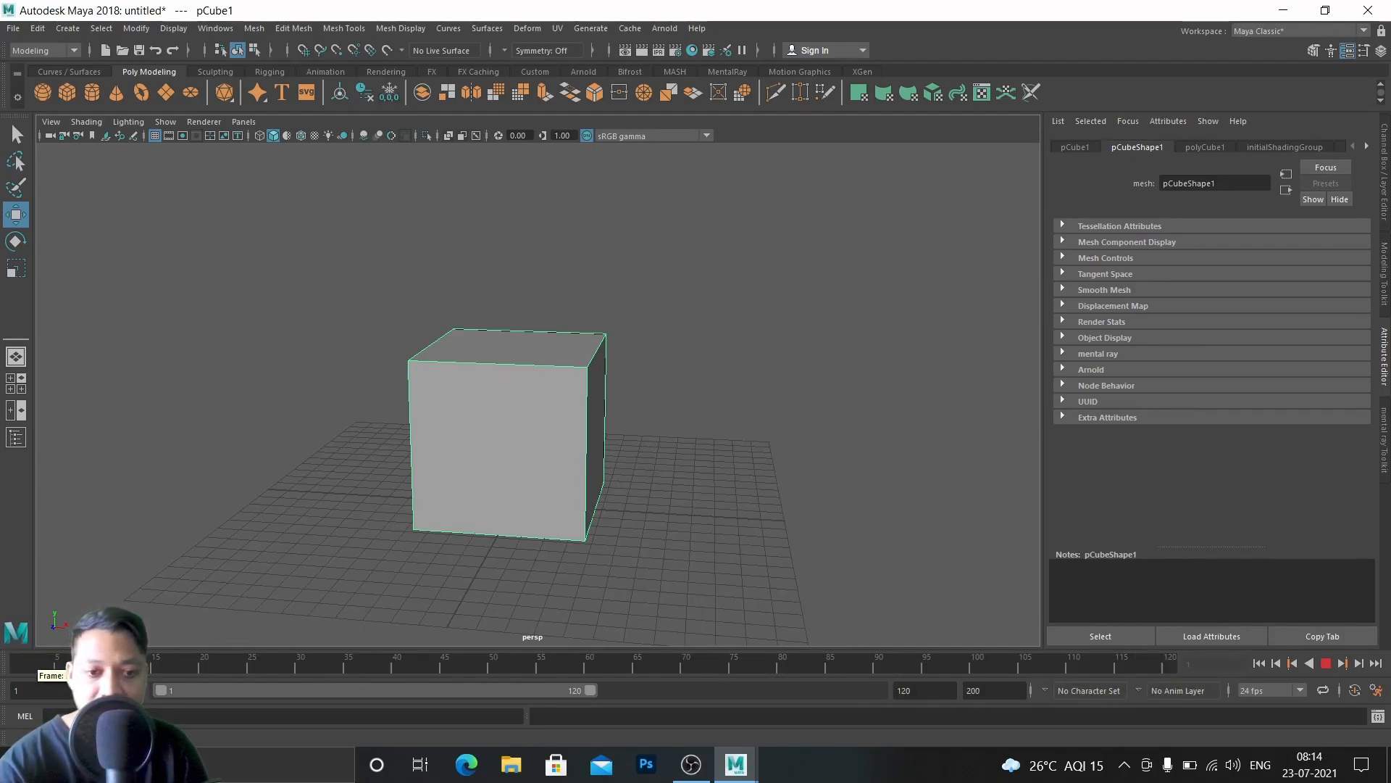
left_click(40, 668)
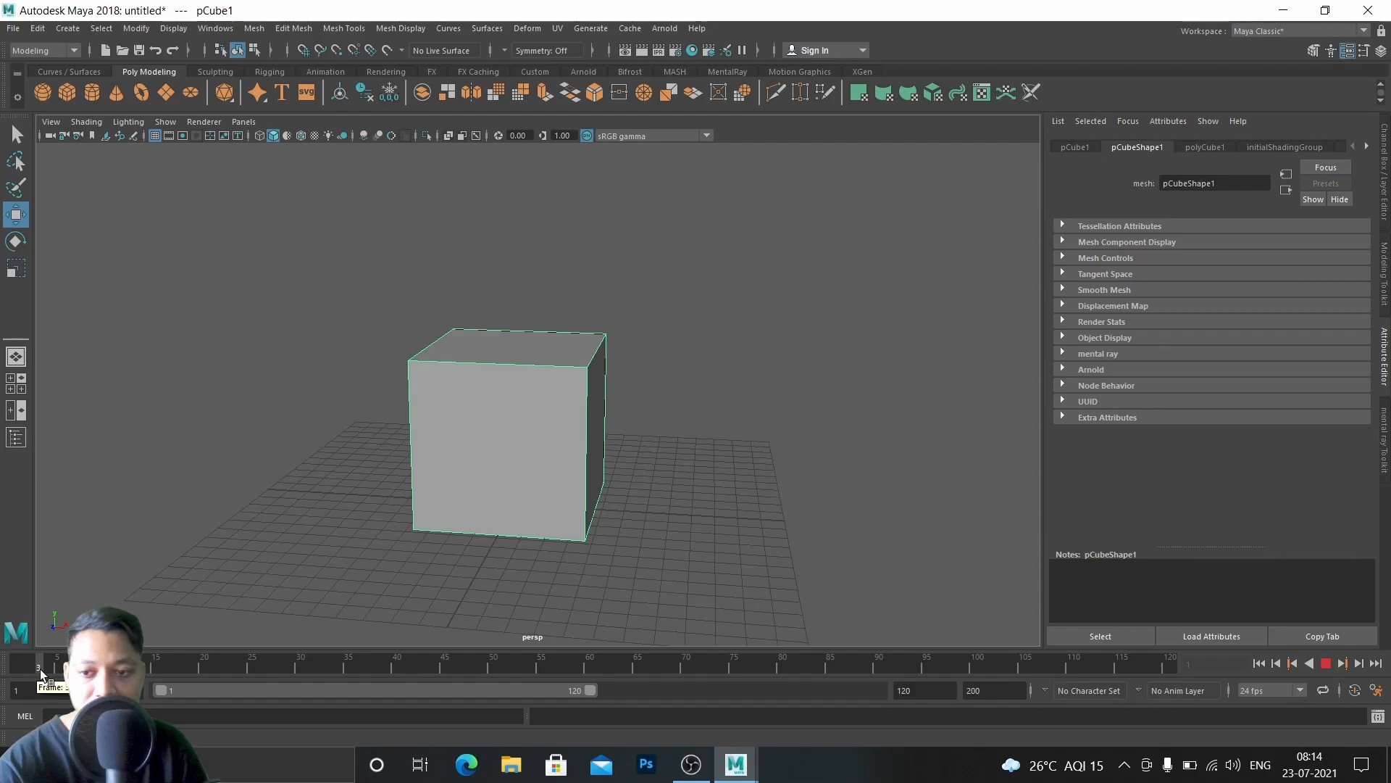
left_click_drag(54, 670, 69, 669)
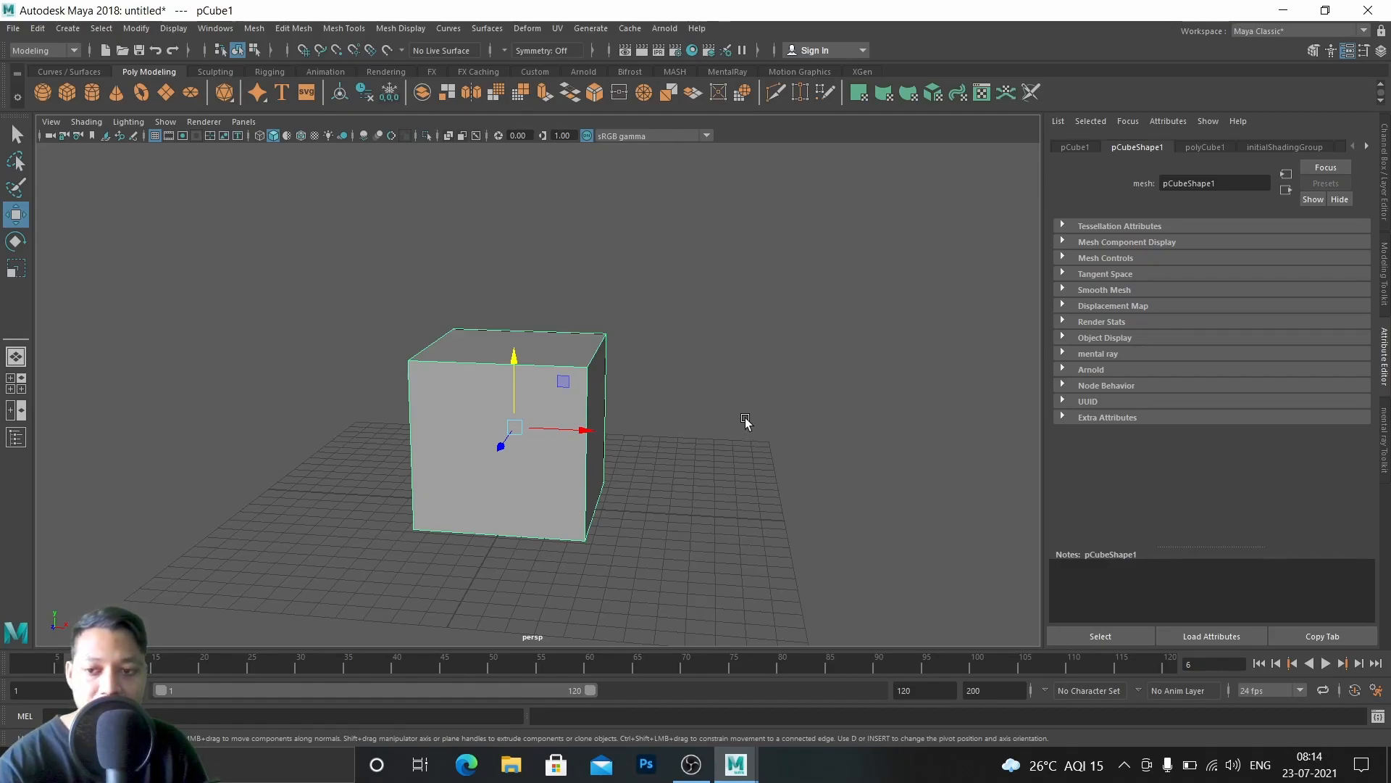
left_click_drag(60, 667, 58, 666)
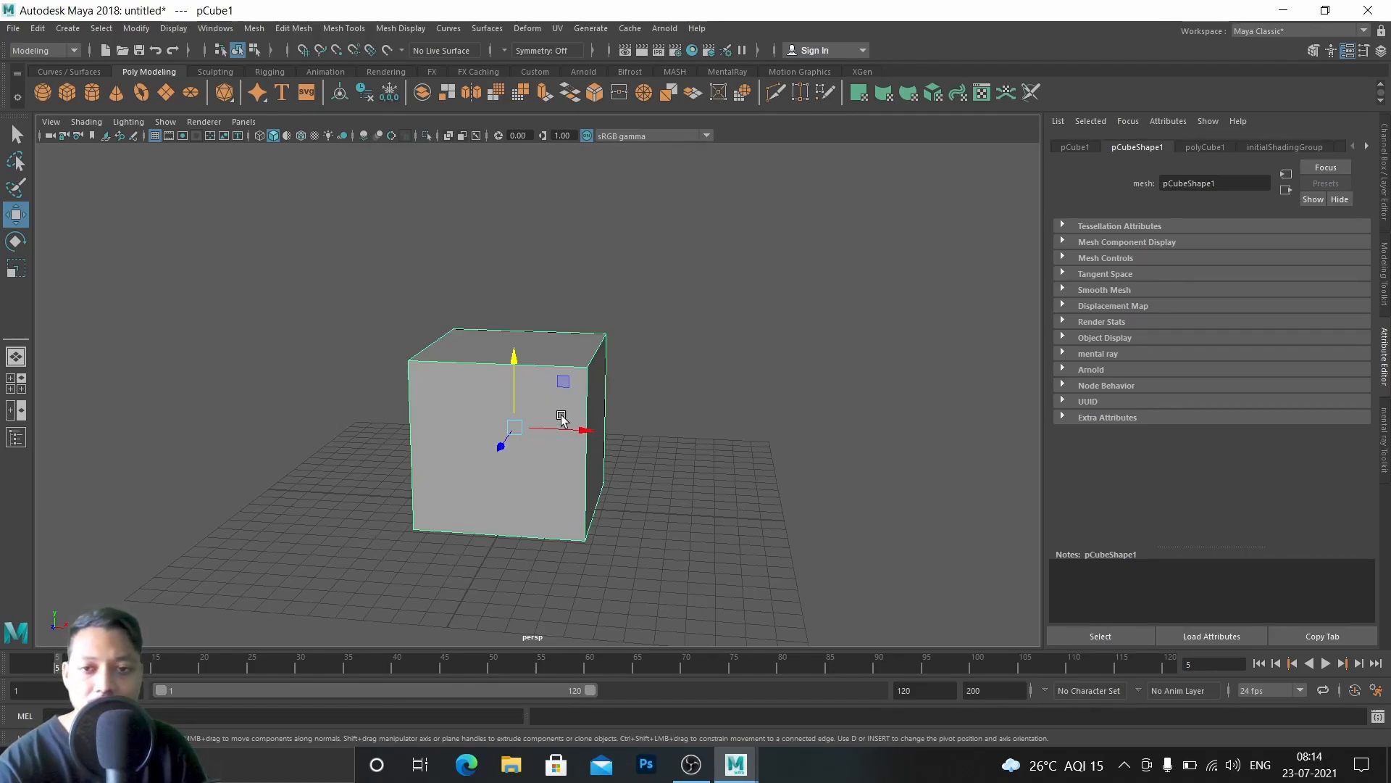
Step: Render the current frame of the cube with the Arnold Renderer and enlarge the Render View window
left_click_drag(662, 394, 808, 466, "alt")
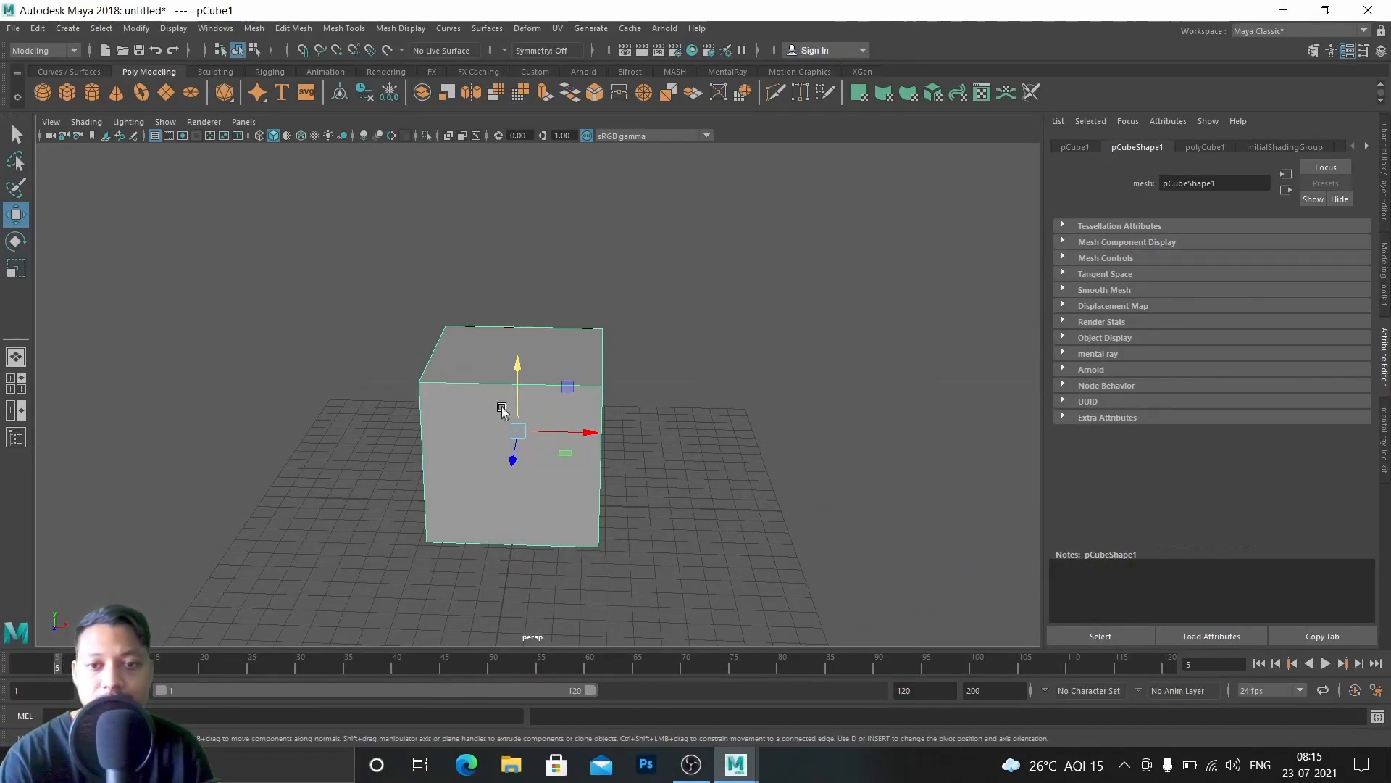
left_click_drag(593, 472, 653, 456, "alt")
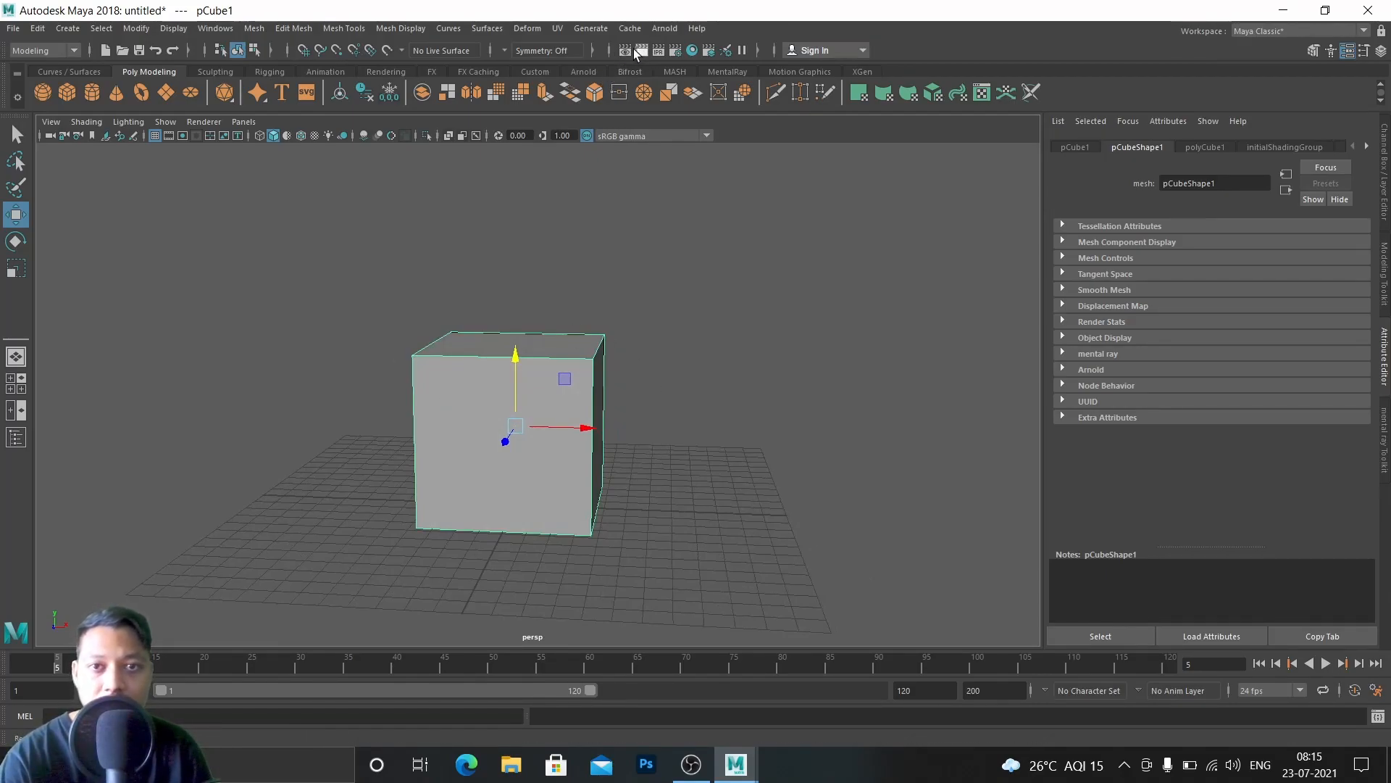
left_click(638, 50)
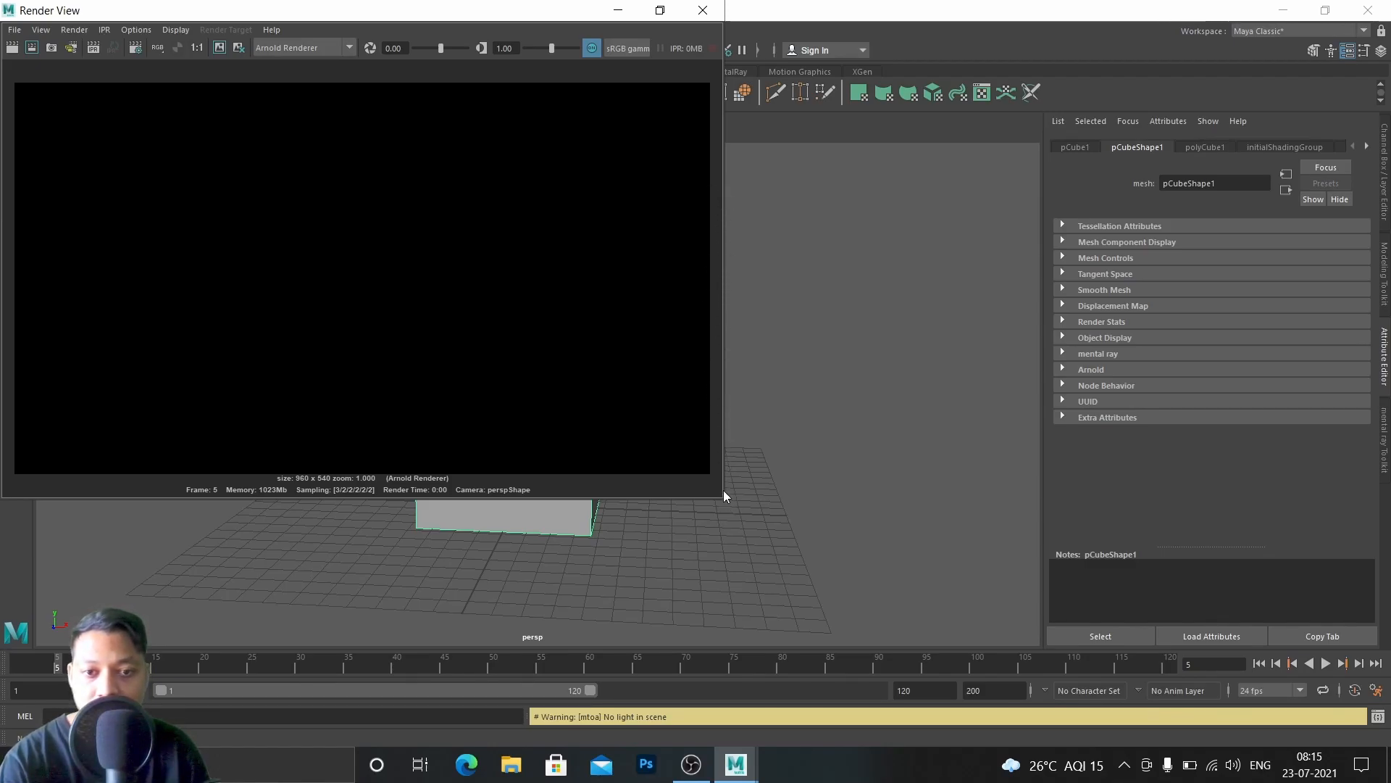
double_click(337, 15)
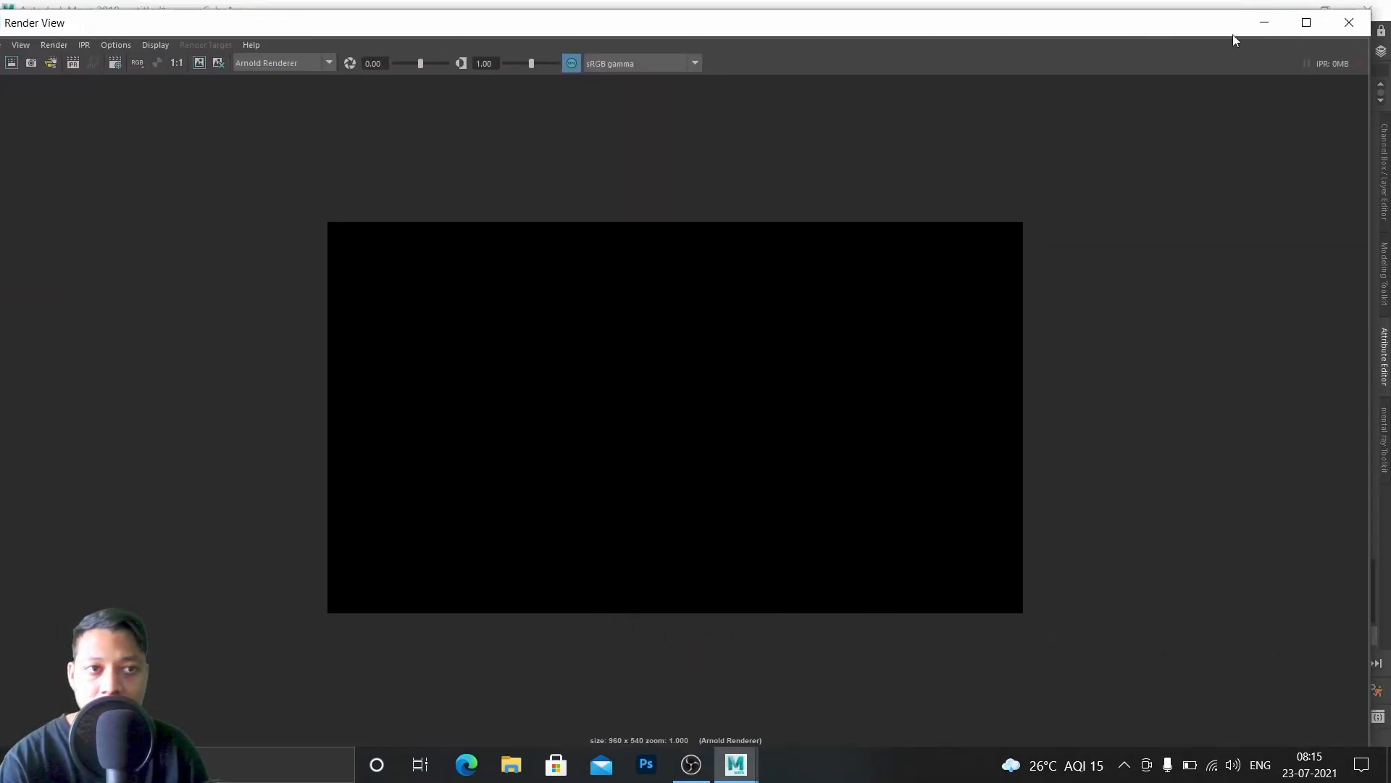
left_click(1305, 23)
left_click(1334, 13)
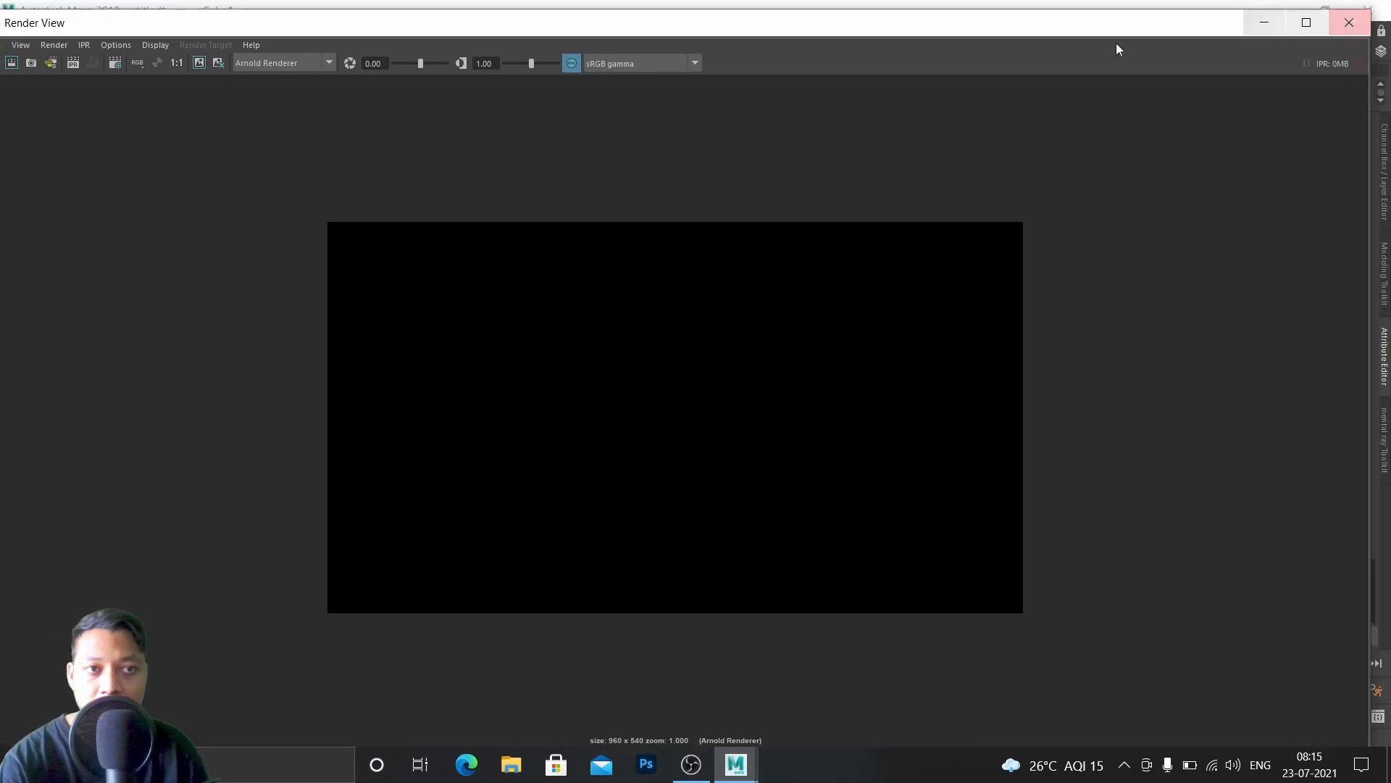
Step: Shrink the Render View window and reposition it over the viewport
left_click_drag(650, 13, 680, 90)
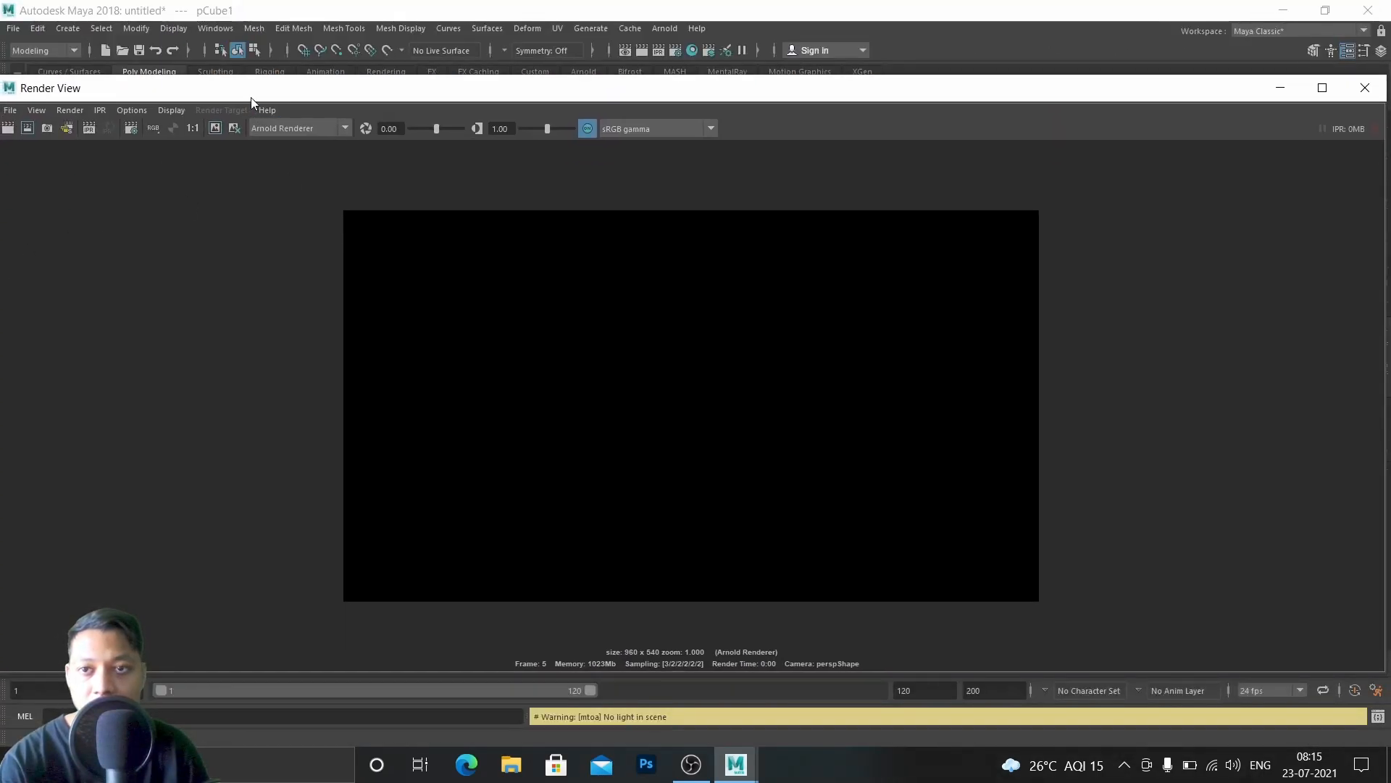
left_click_drag(250, 97, 357, 90)
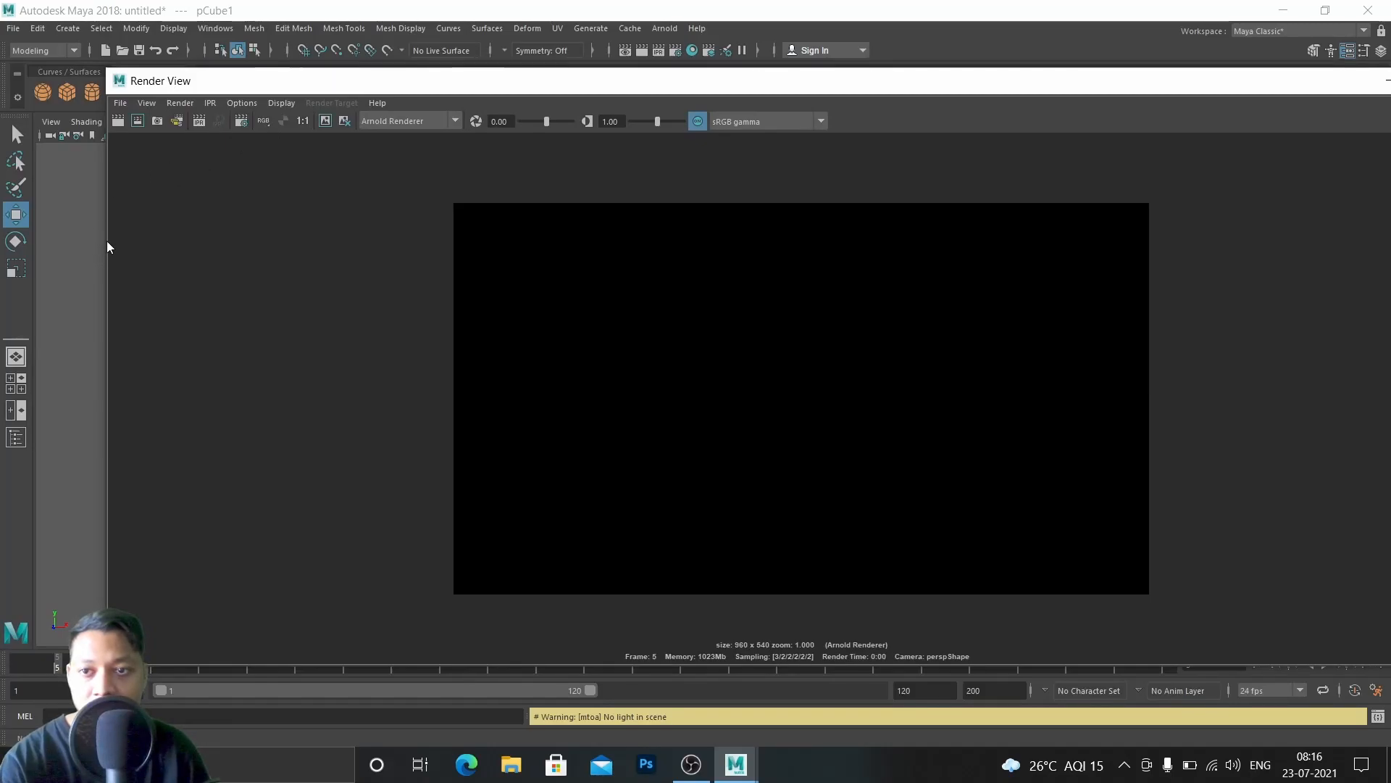
left_click_drag(104, 232, 389, 238)
left_click_drag(873, 89, 526, 40)
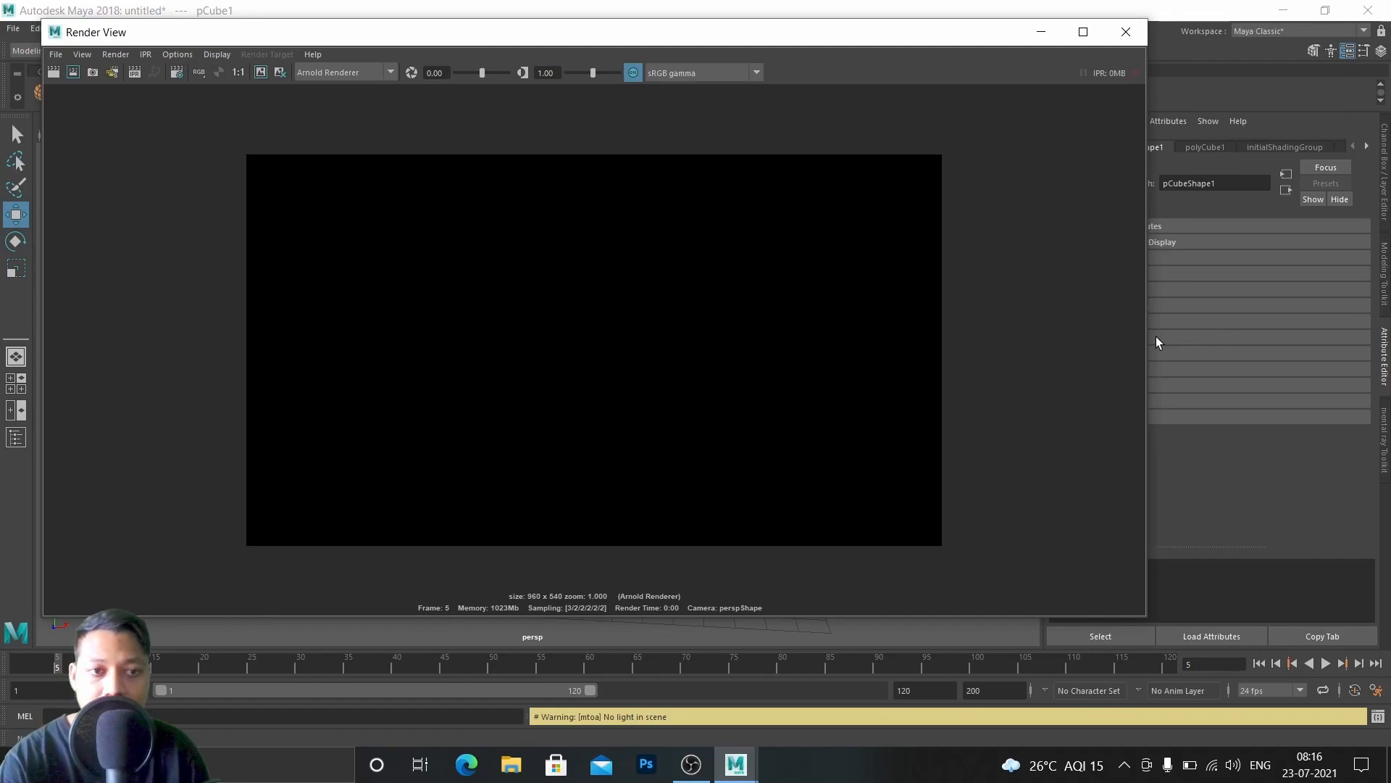
left_click_drag(1146, 328, 750, 270)
left_click_drag(430, 36, 521, 46)
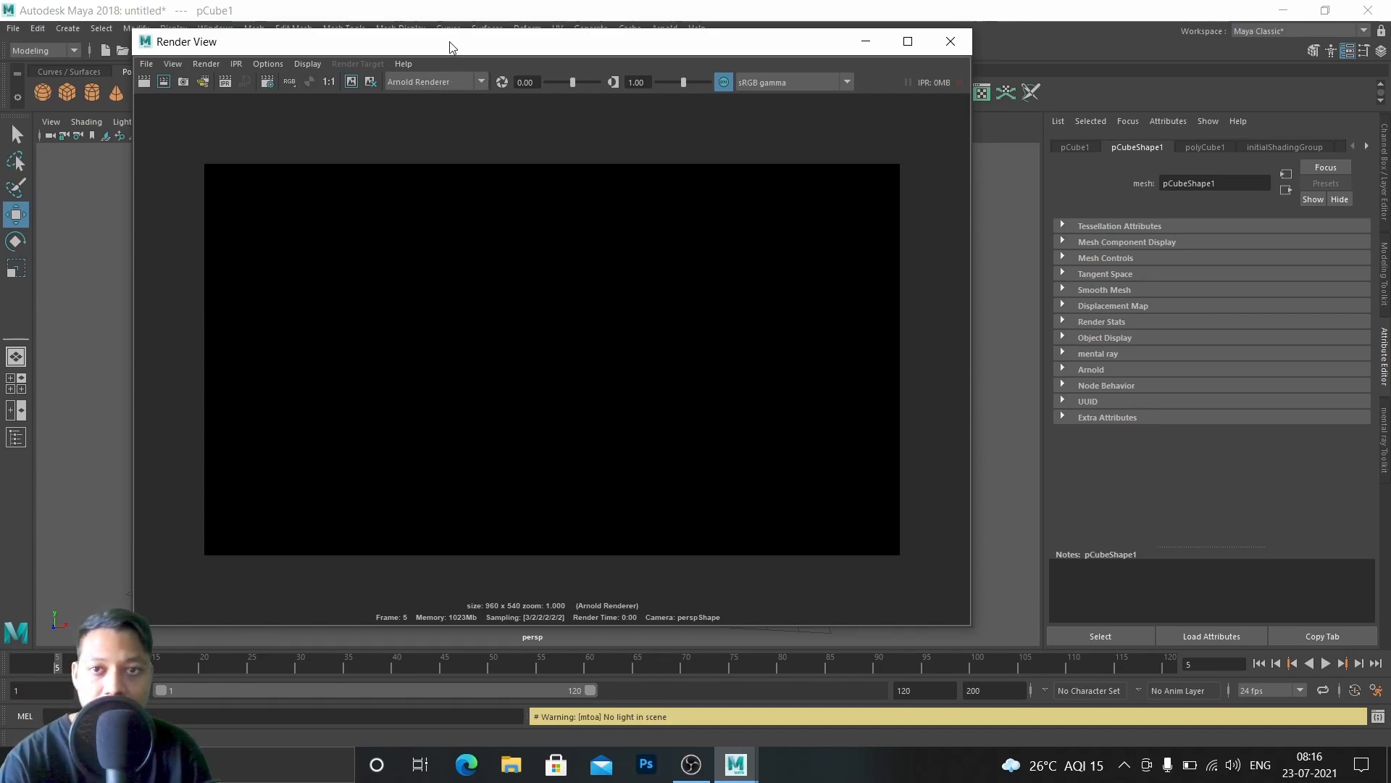
left_click_drag(449, 42, 464, 76)
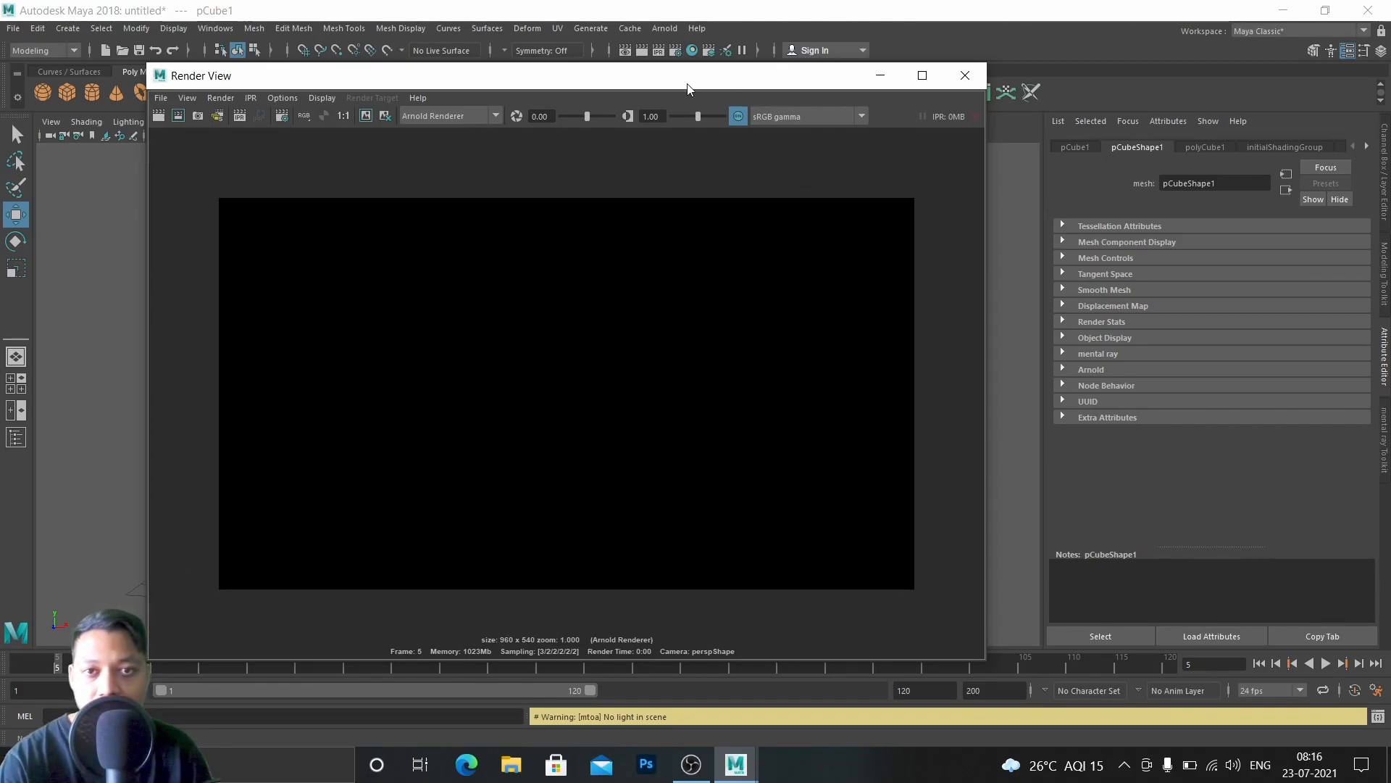
left_click_drag(616, 76, 947, 174)
left_click_drag(833, 174, 891, 357)
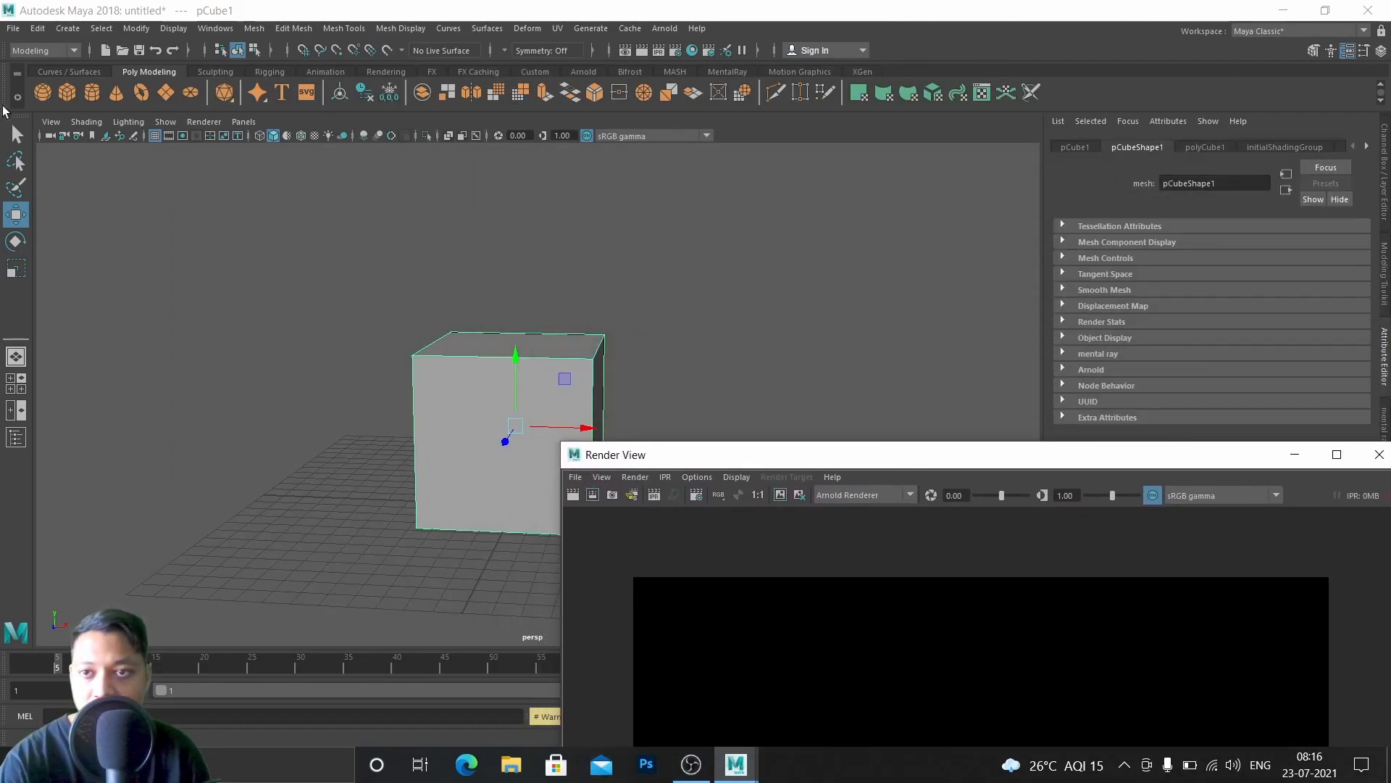
left_click_drag(1000, 455, 651, 113)
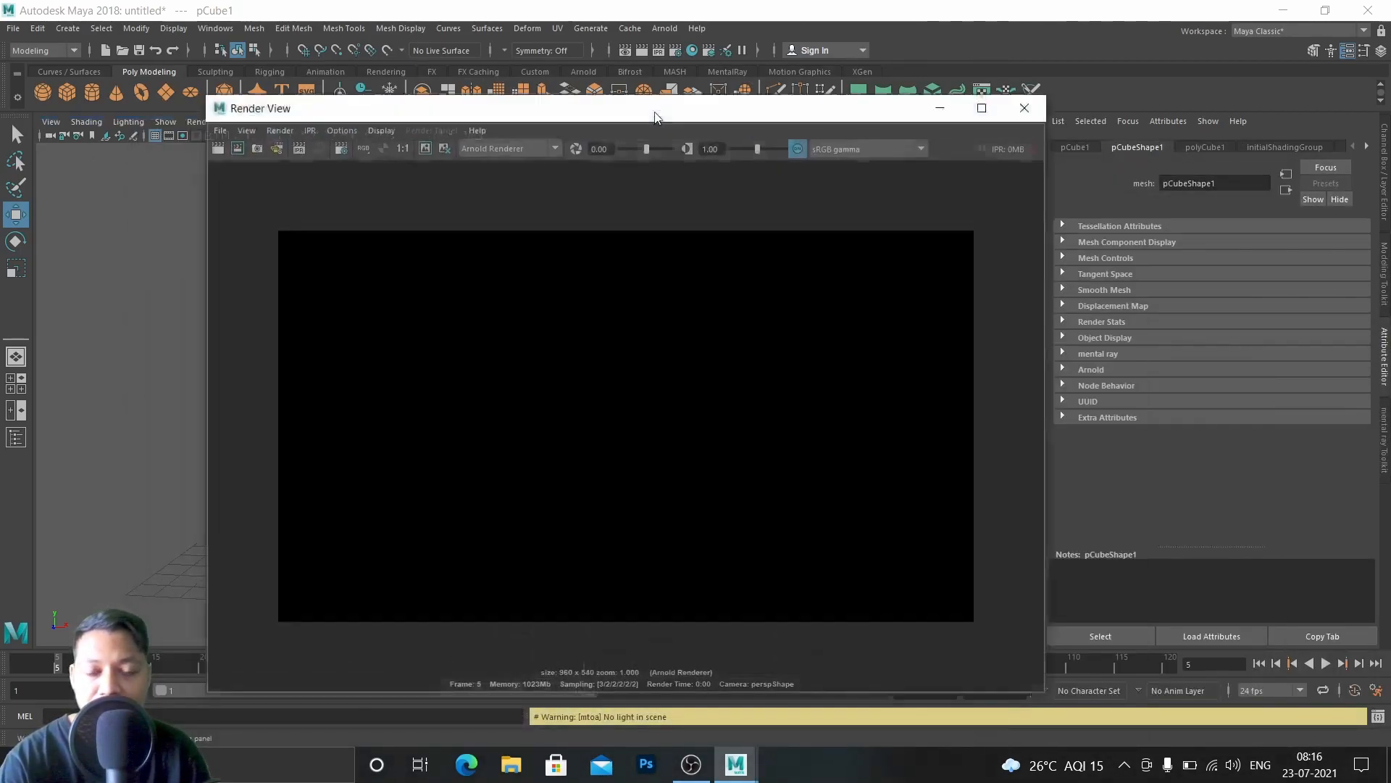
Step: Check which renderers are available in the Render View, keep Arnold Renderer, and close the window
left_click(563, 145)
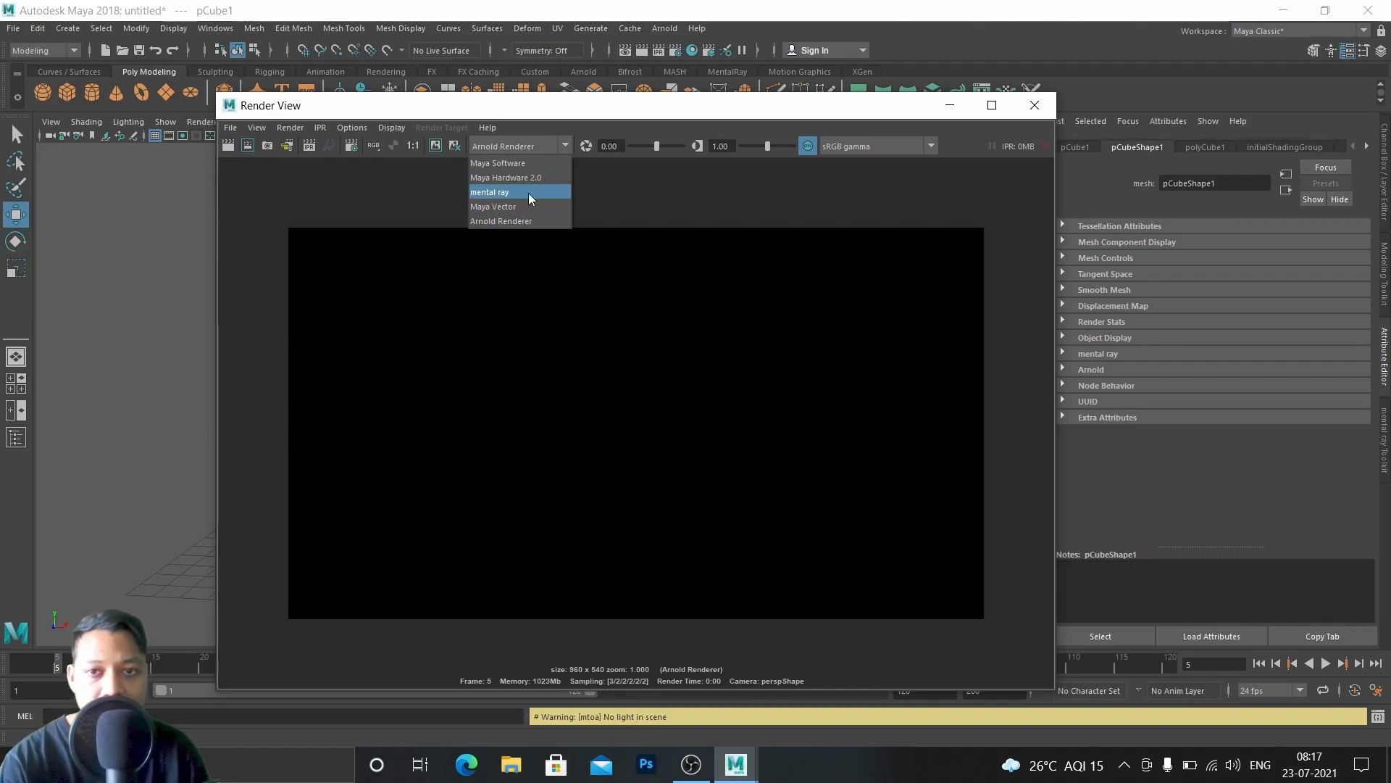
left_click(666, 101)
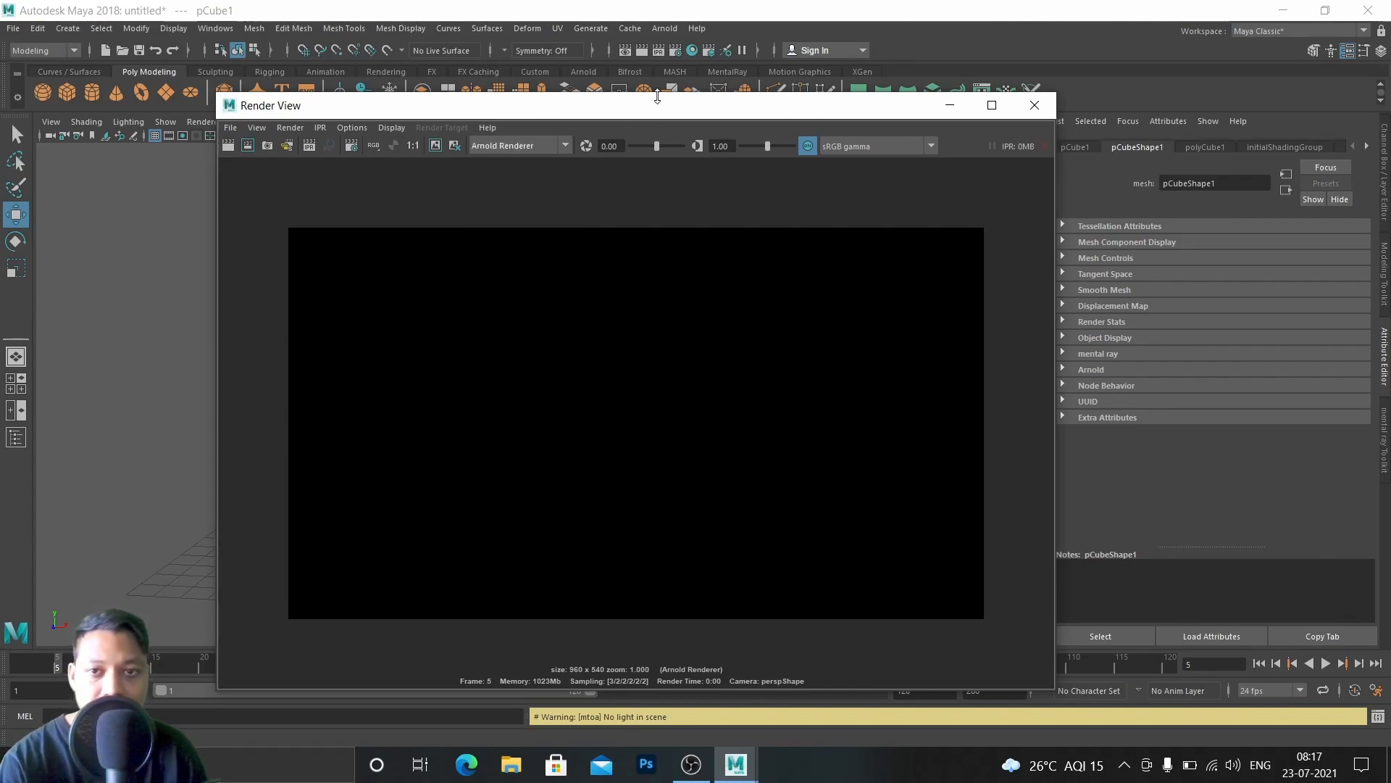
left_click_drag(666, 101, 682, 79)
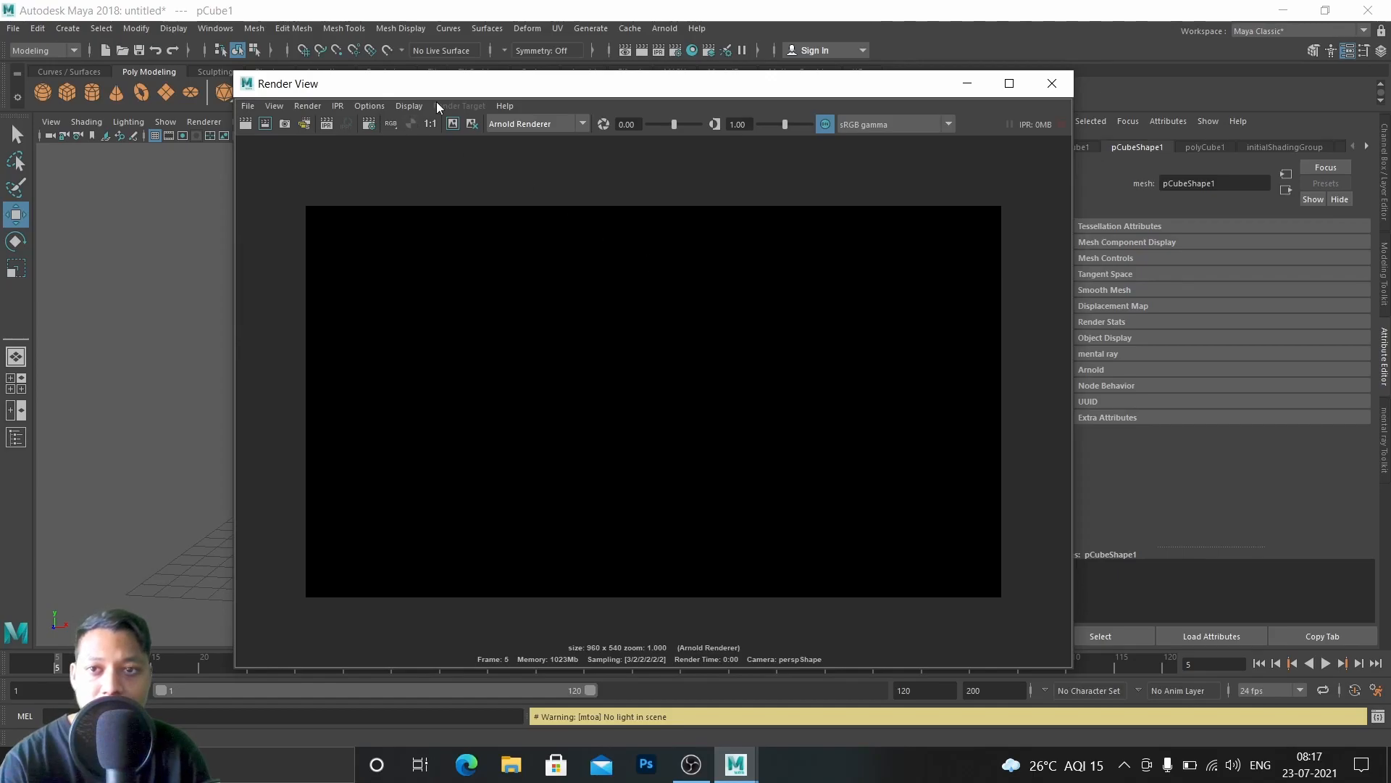
left_click_drag(434, 89, 414, 129)
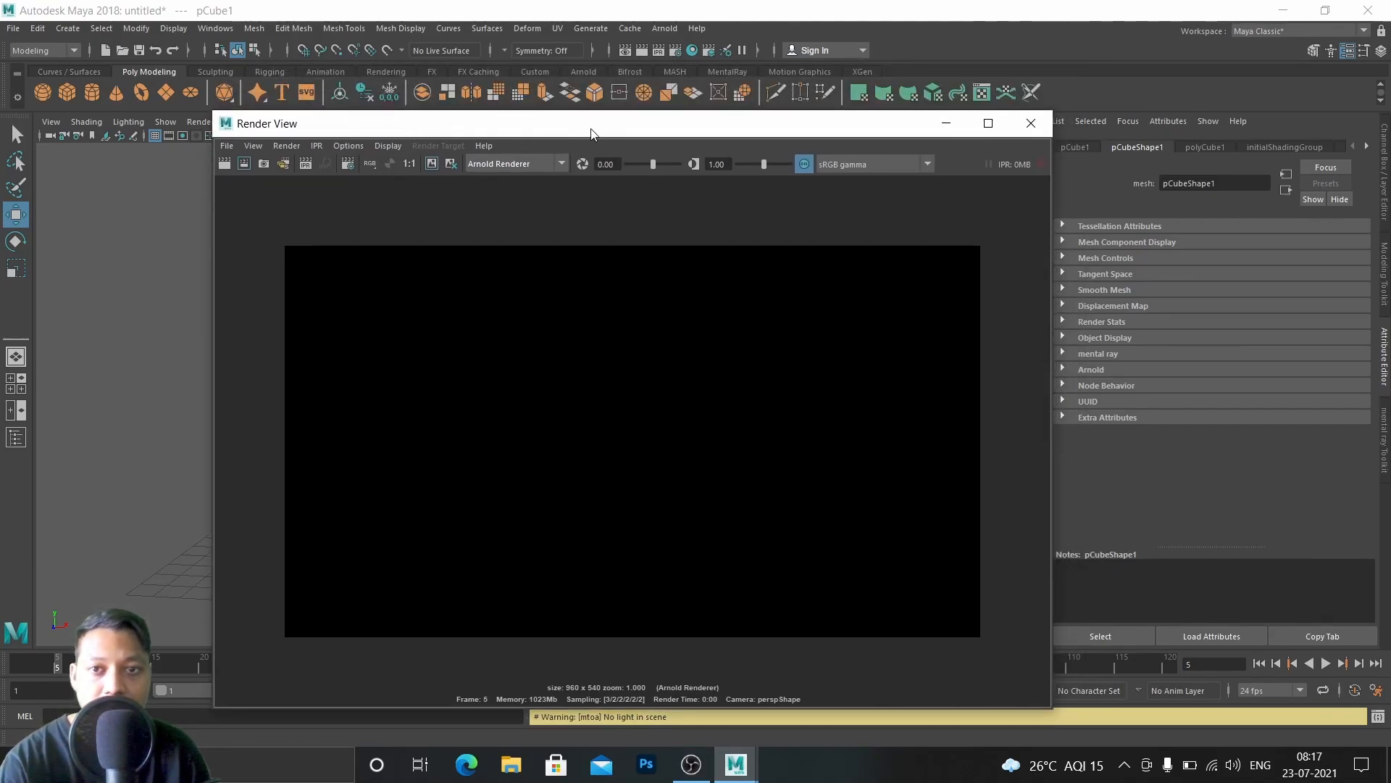
left_click_drag(591, 133, 575, 103)
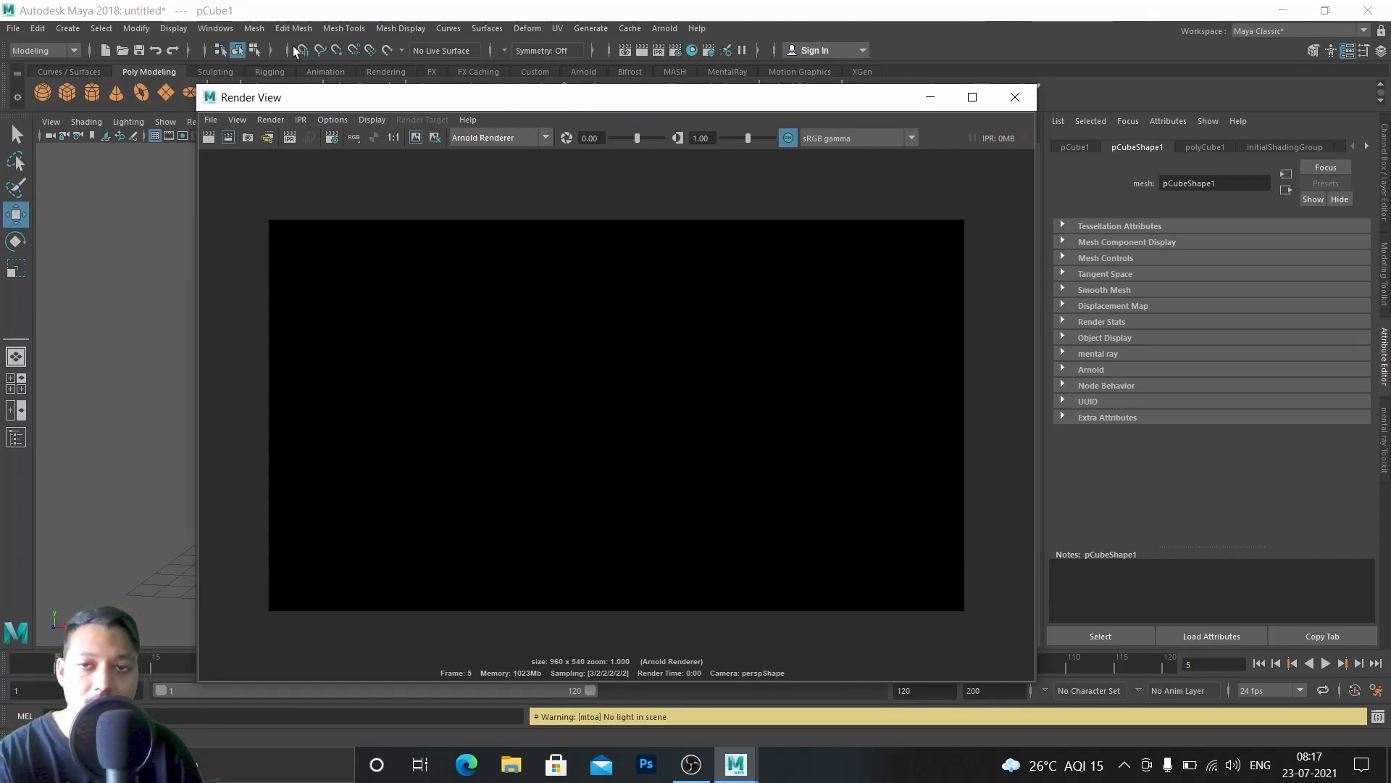
left_click(999, 99)
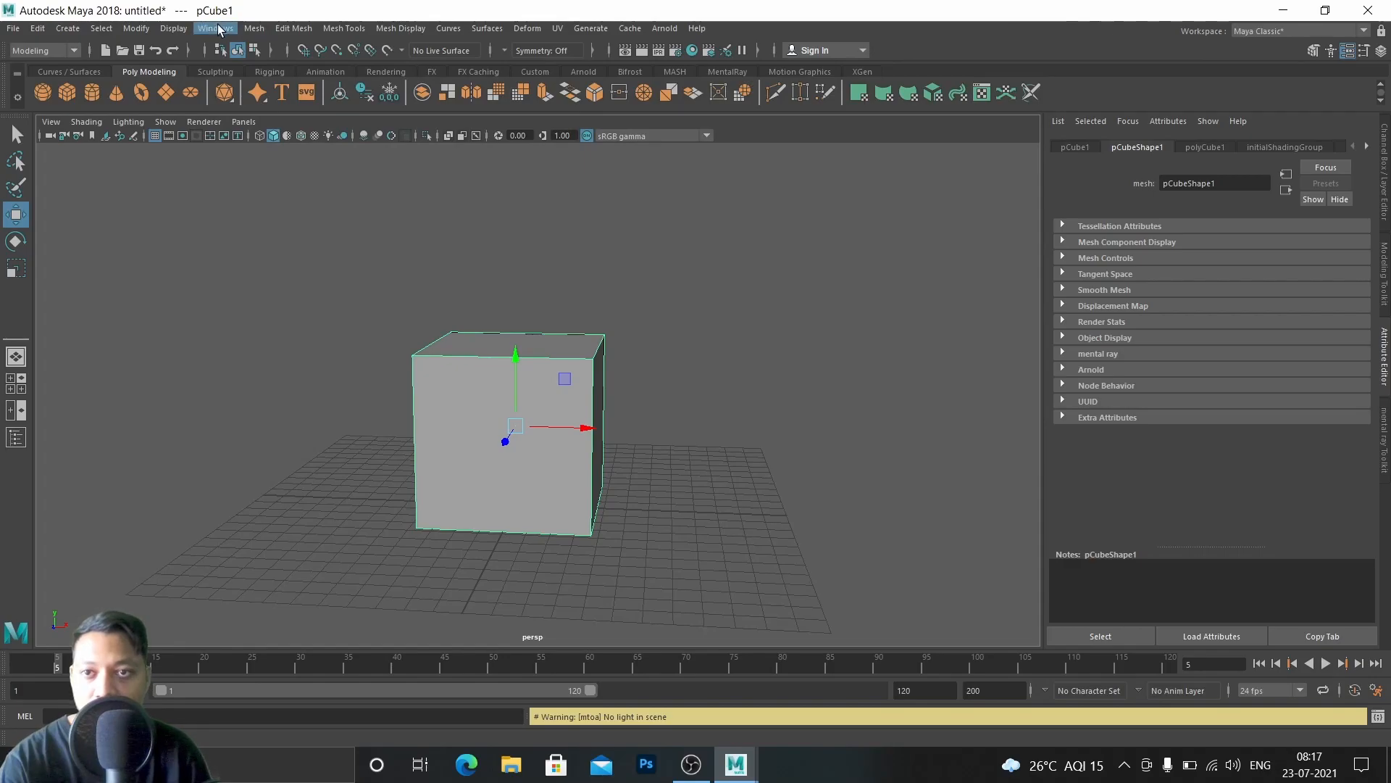
Step: Enable both Loaded and Auto load for redshift4maya.mll in the Plug-in Manager
left_click(218, 29)
mouse_move(273, 172)
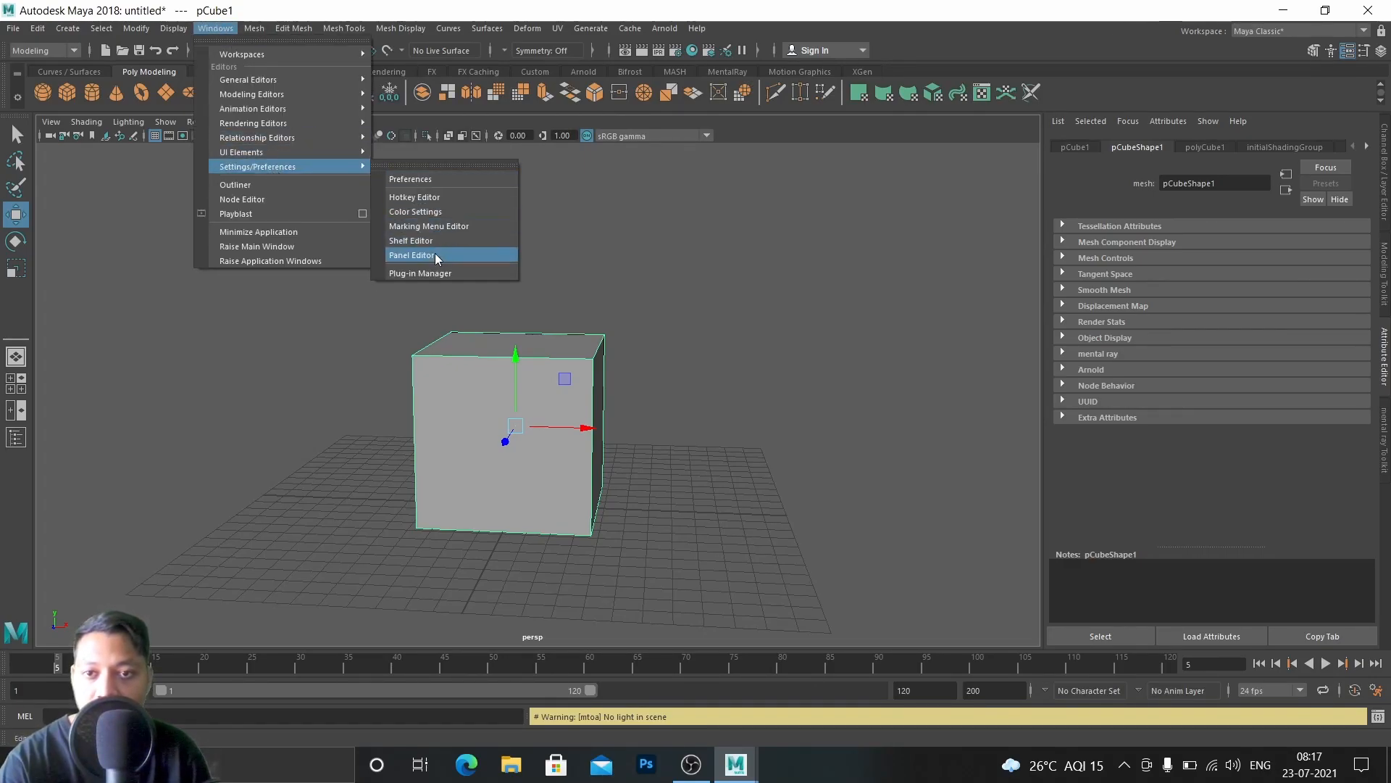
left_click(440, 274)
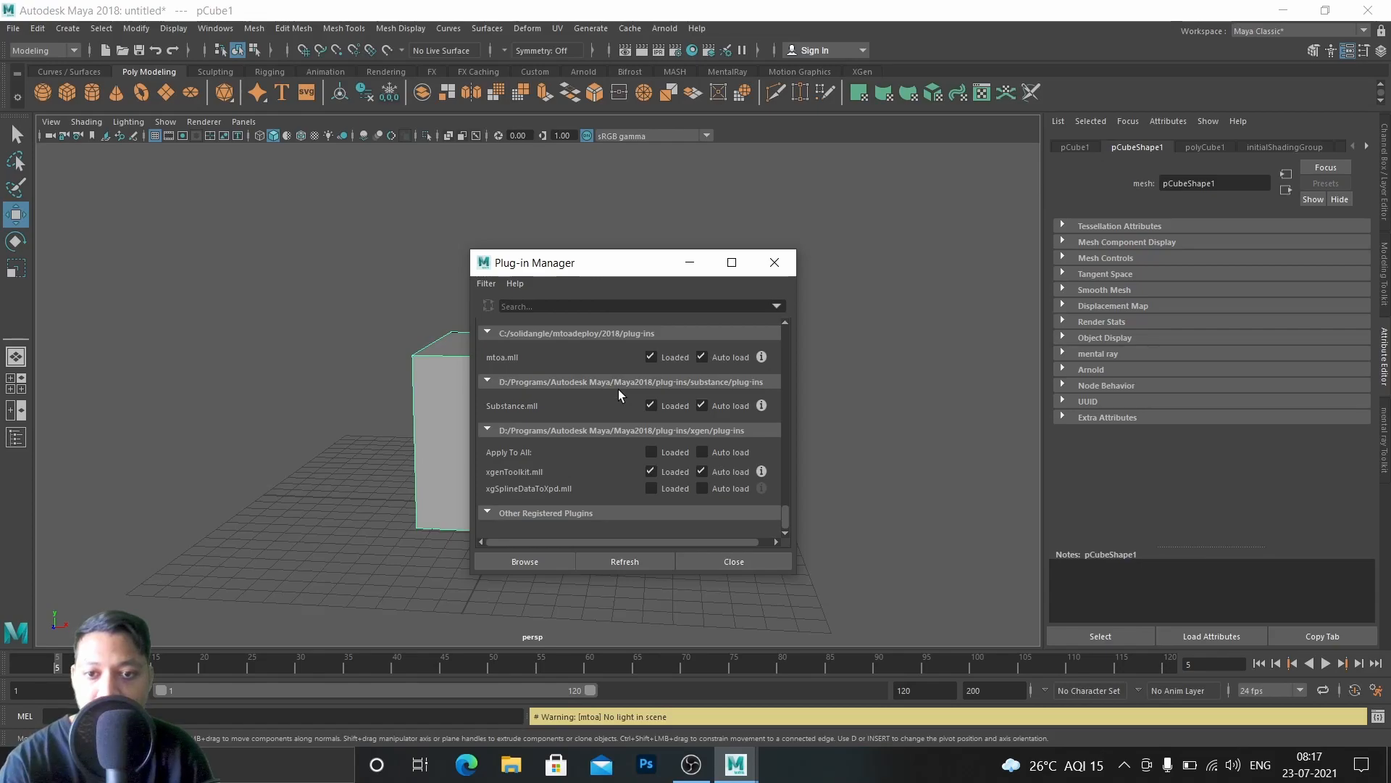
left_click_drag(785, 520, 786, 341)
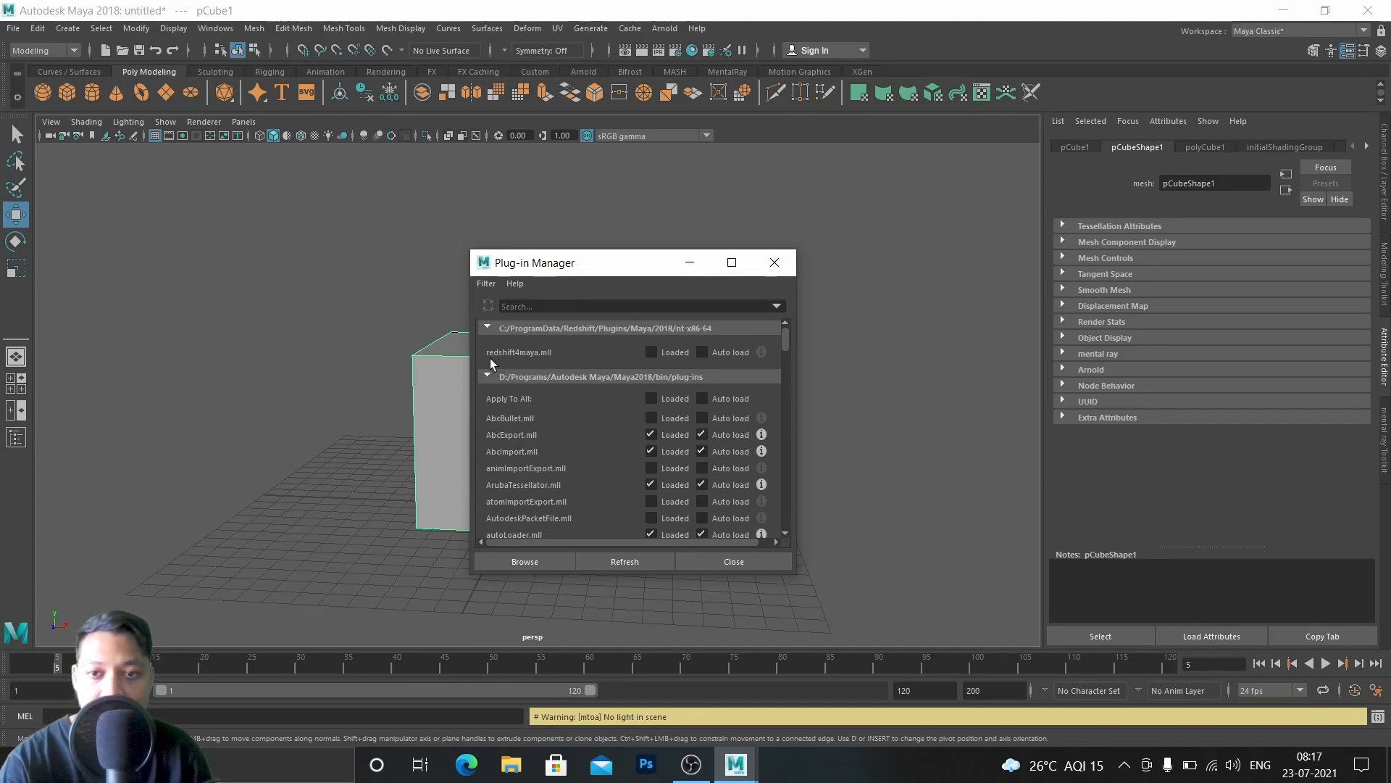
left_click(651, 352)
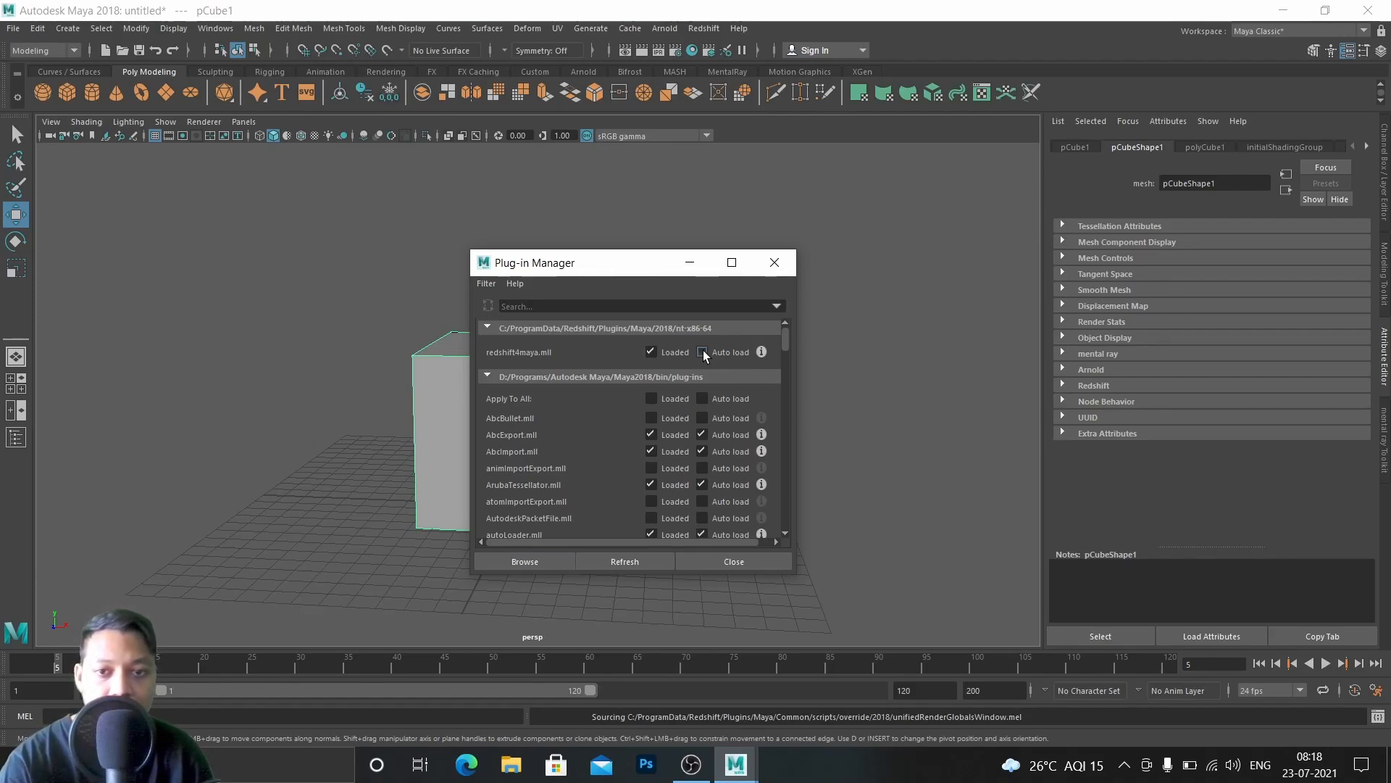
left_click(702, 352)
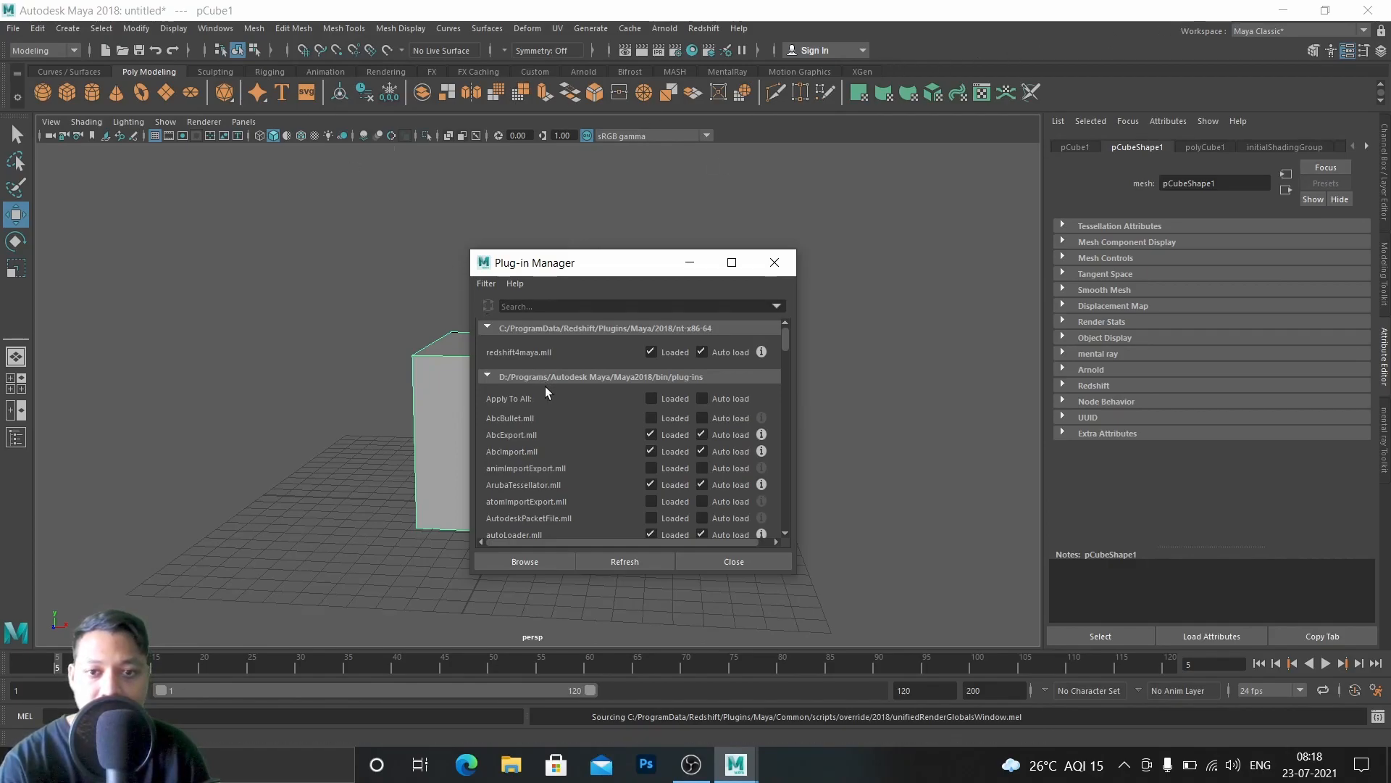
Step: Enable both Loaded and Auto load for all plug-ins in the Maya2018/vray/plug-ins group
scroll(564, 426, "down", 10)
scroll(564, 427, "down", 15)
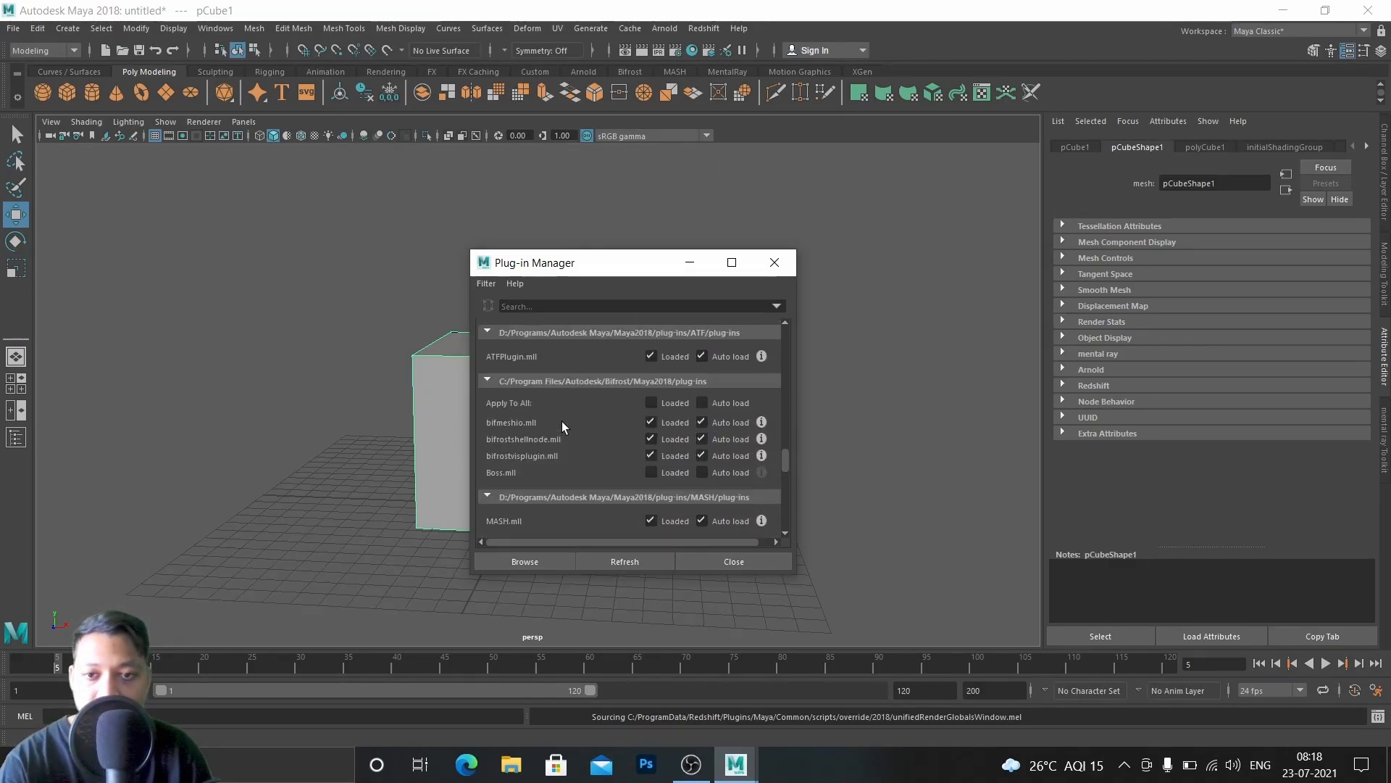
scroll(563, 422, "down", 6)
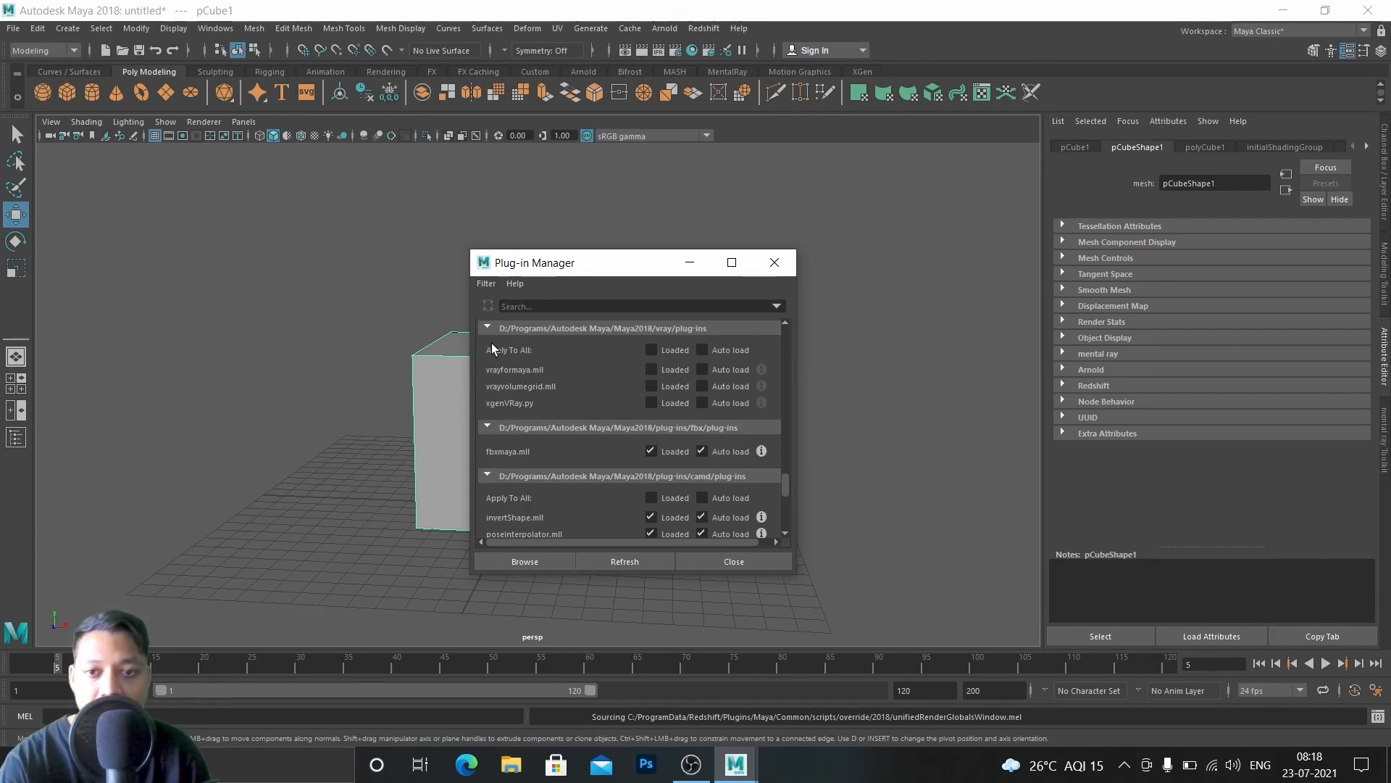
left_click(650, 349)
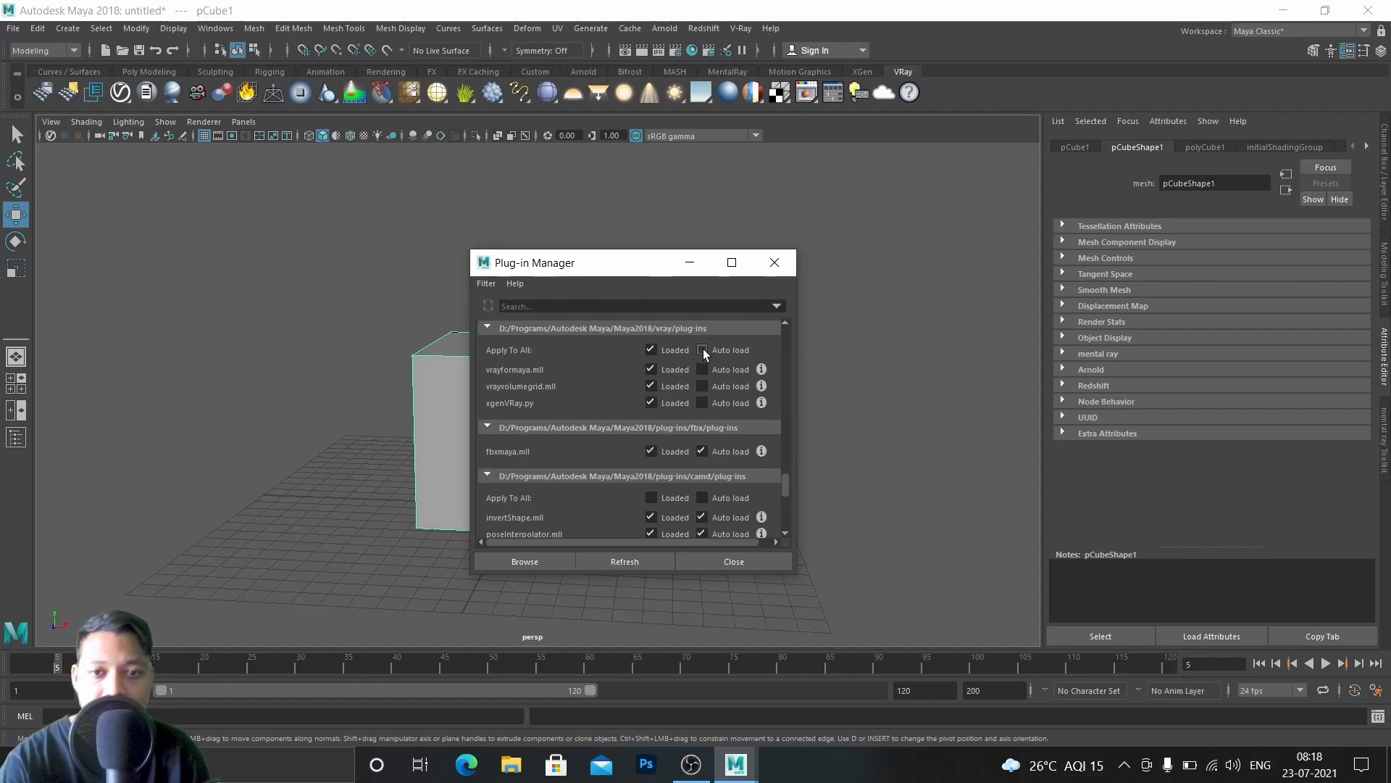
left_click(702, 350)
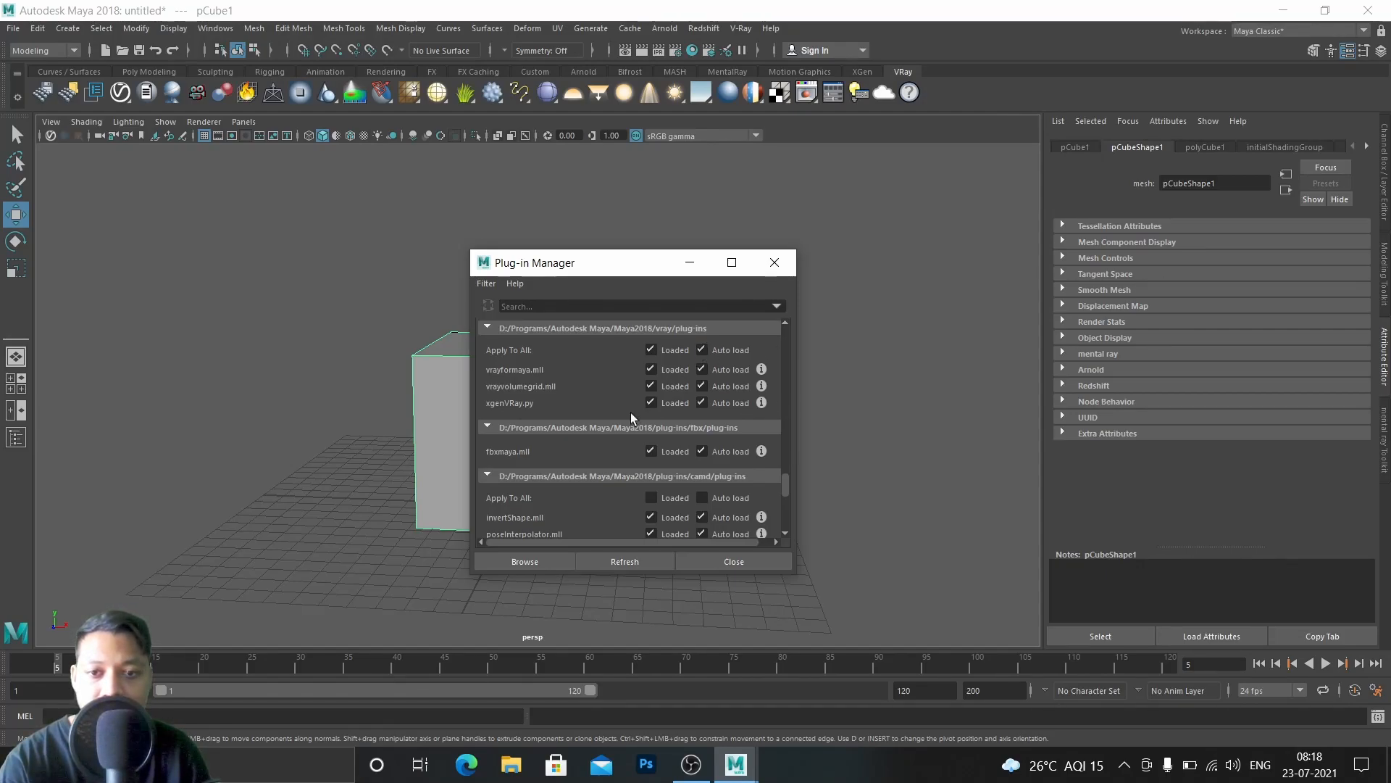
Step: Check the mental ray and mtoa plug-ins, close the Plug-in Manager, and look over the MentalRay and VRay shelves
scroll(627, 413, "down", 3)
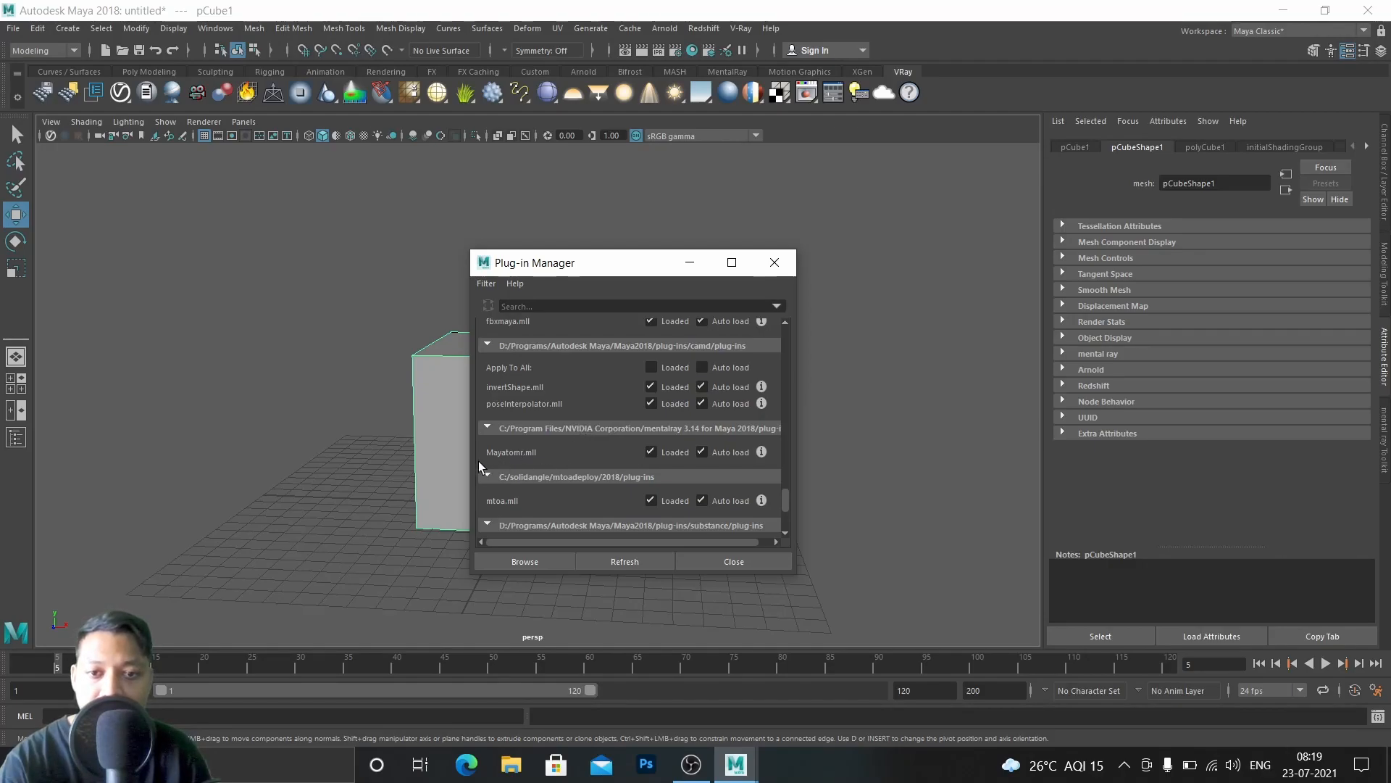
scroll(646, 427, "down", 1)
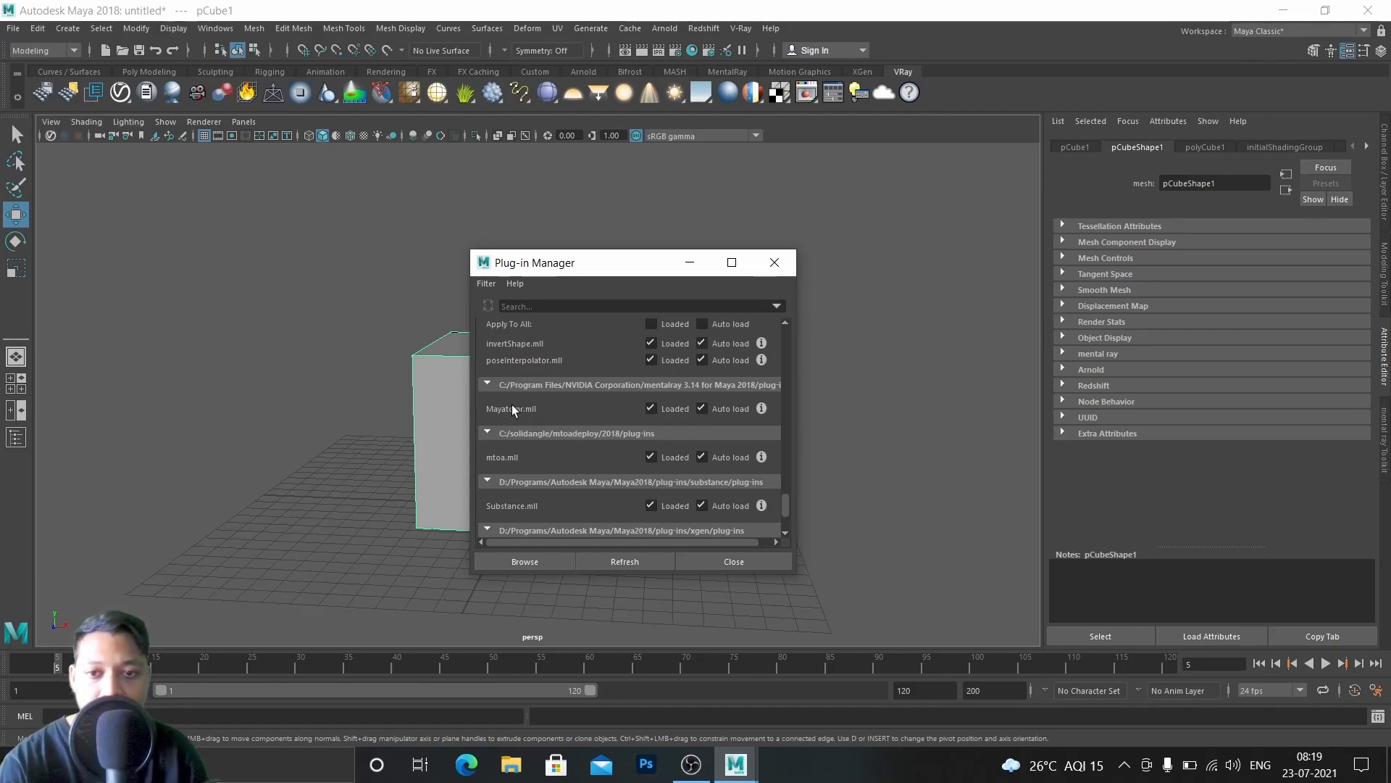
scroll(638, 390, "down", 2)
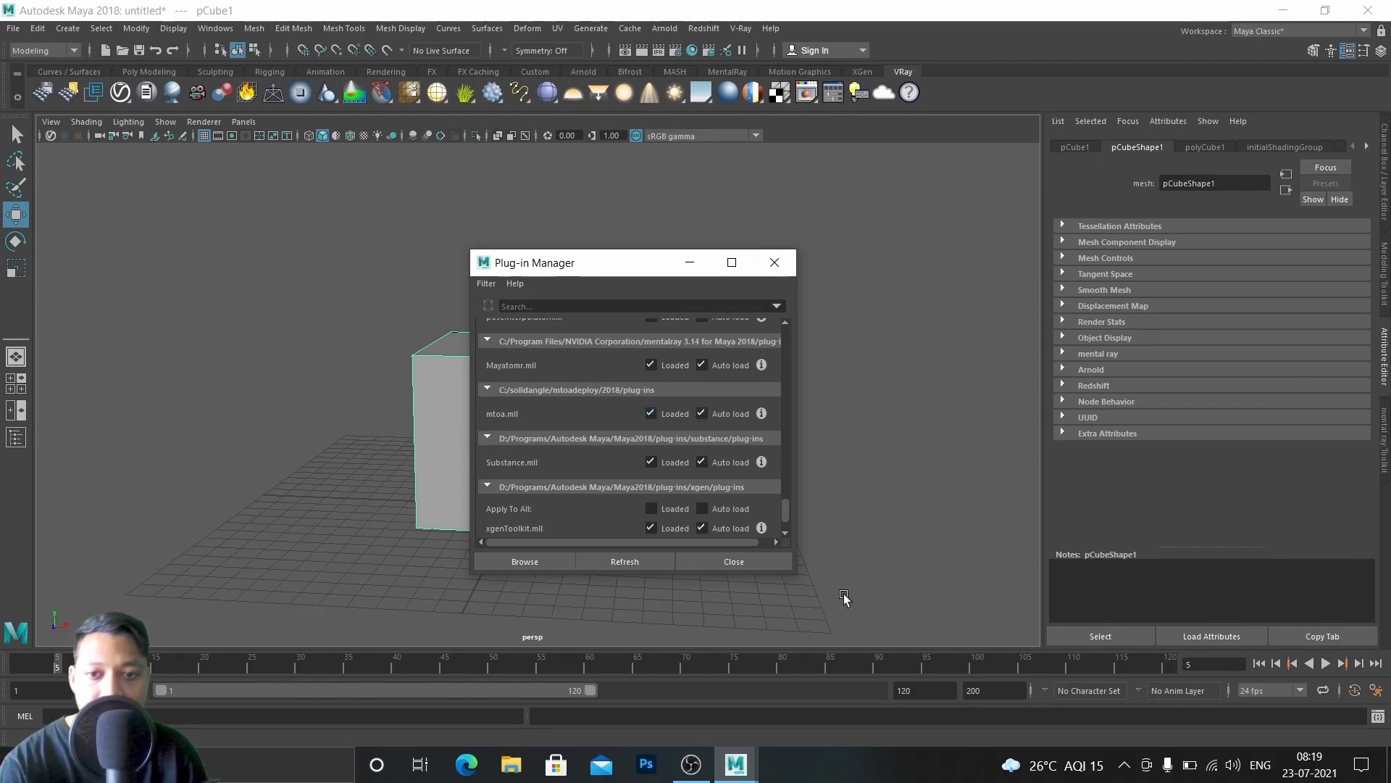
scroll(702, 527, "down", 1)
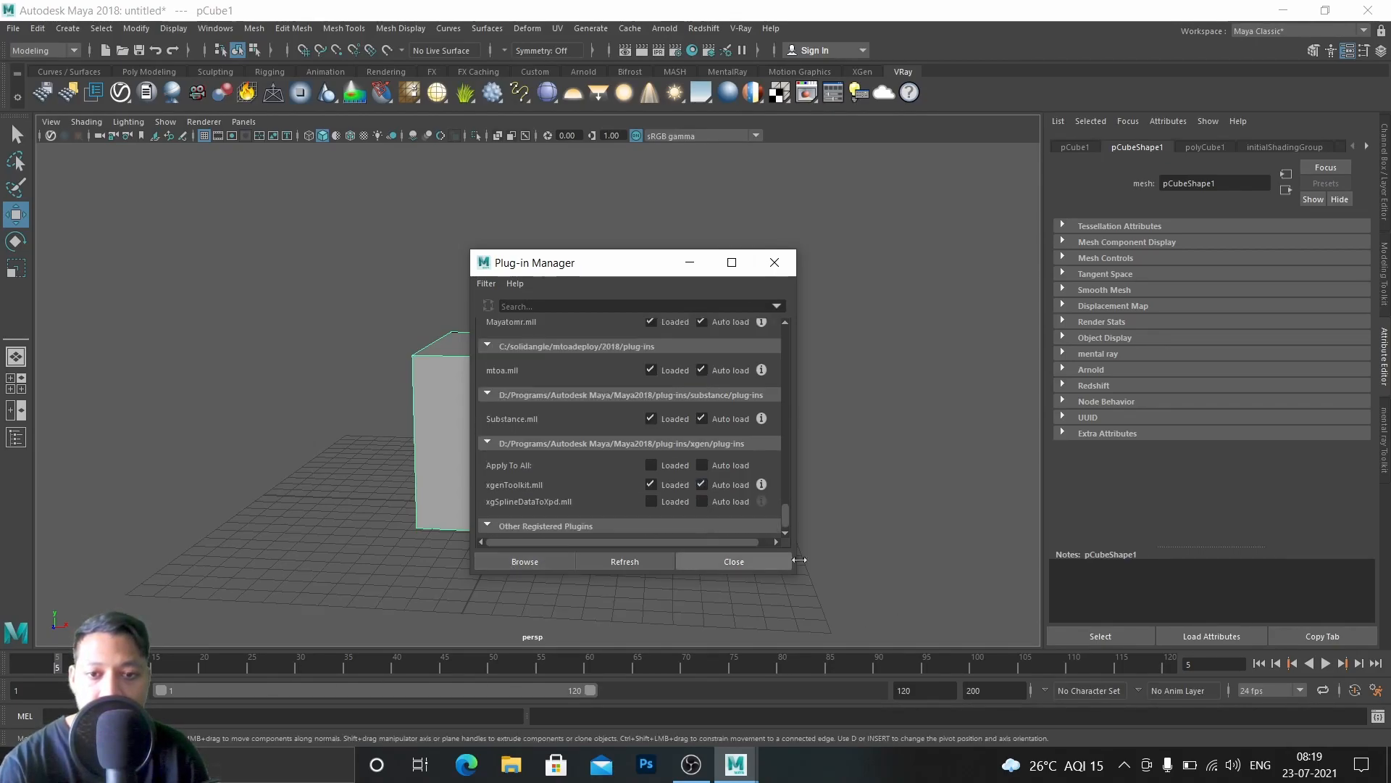
left_click(735, 562)
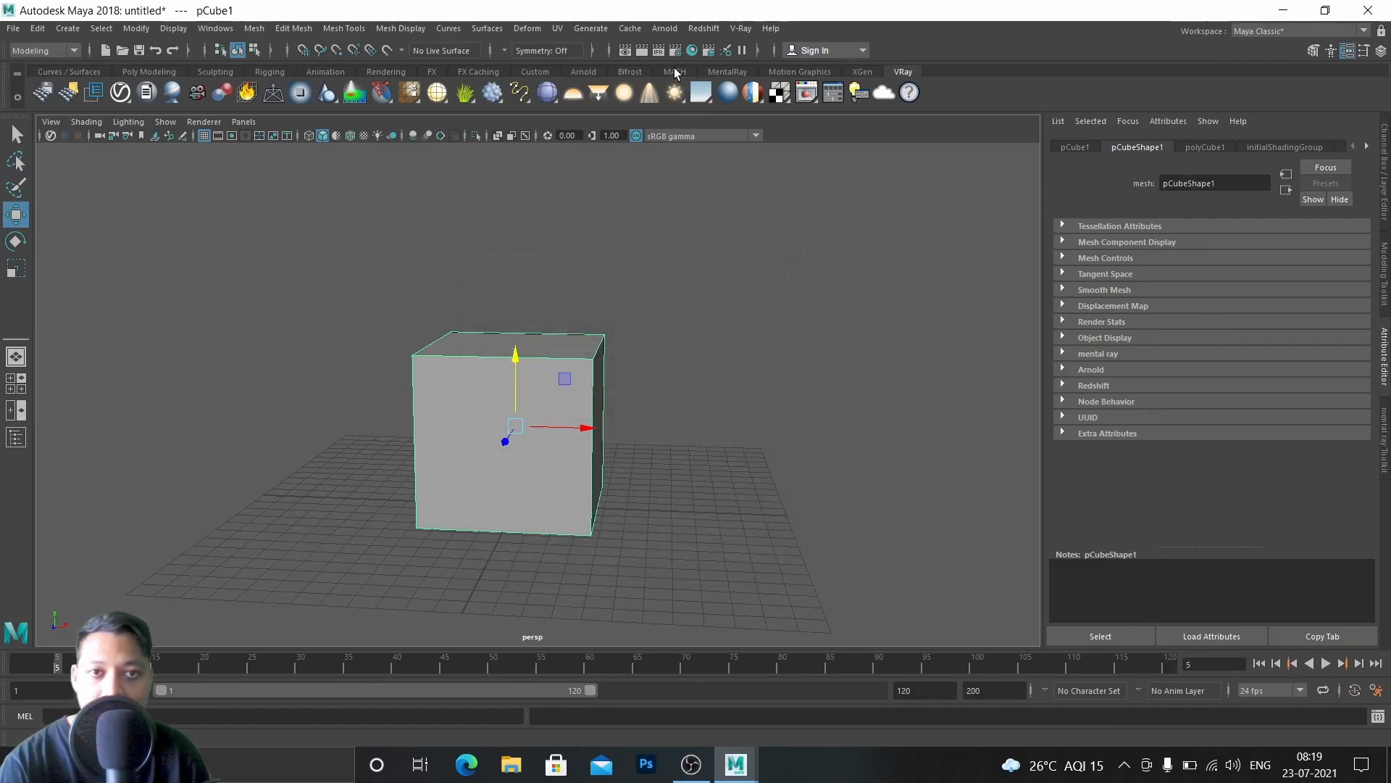
left_click(727, 71)
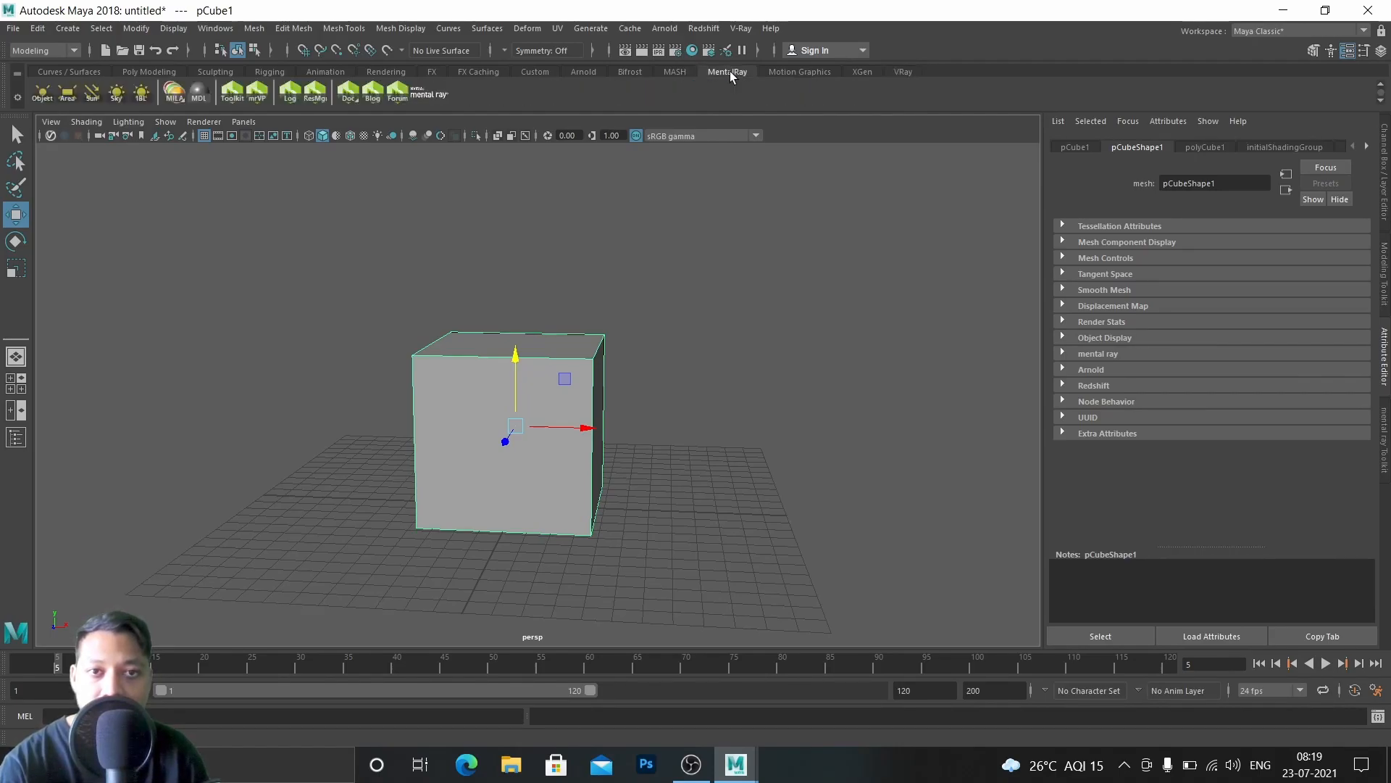
left_click(911, 72)
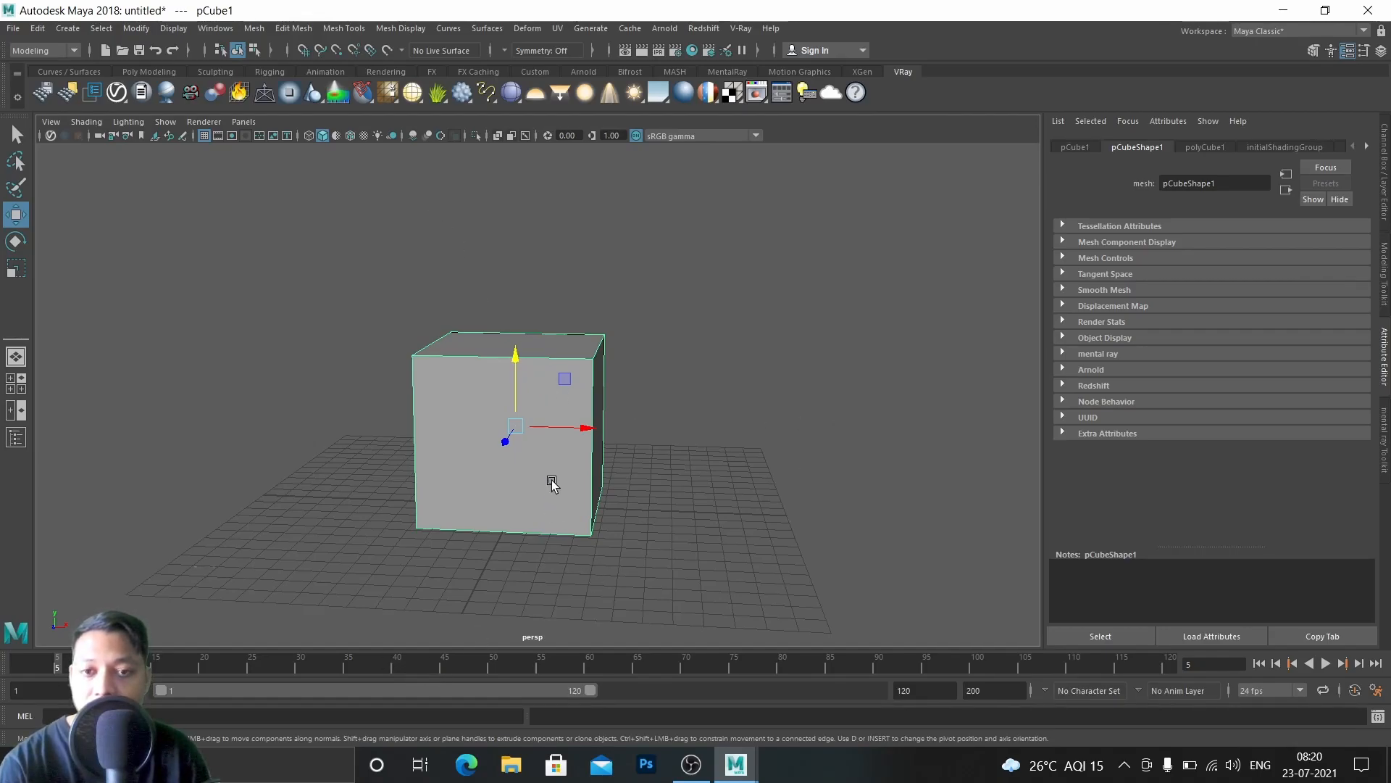
Step: Frame the cube more closely in the perspective view and render the current frame with the Arnold Renderer
left_click_drag(553, 481, 562, 491, "alt")
scroll(568, 437, "up", 5)
left_click_drag(568, 434, 561, 437, "alt")
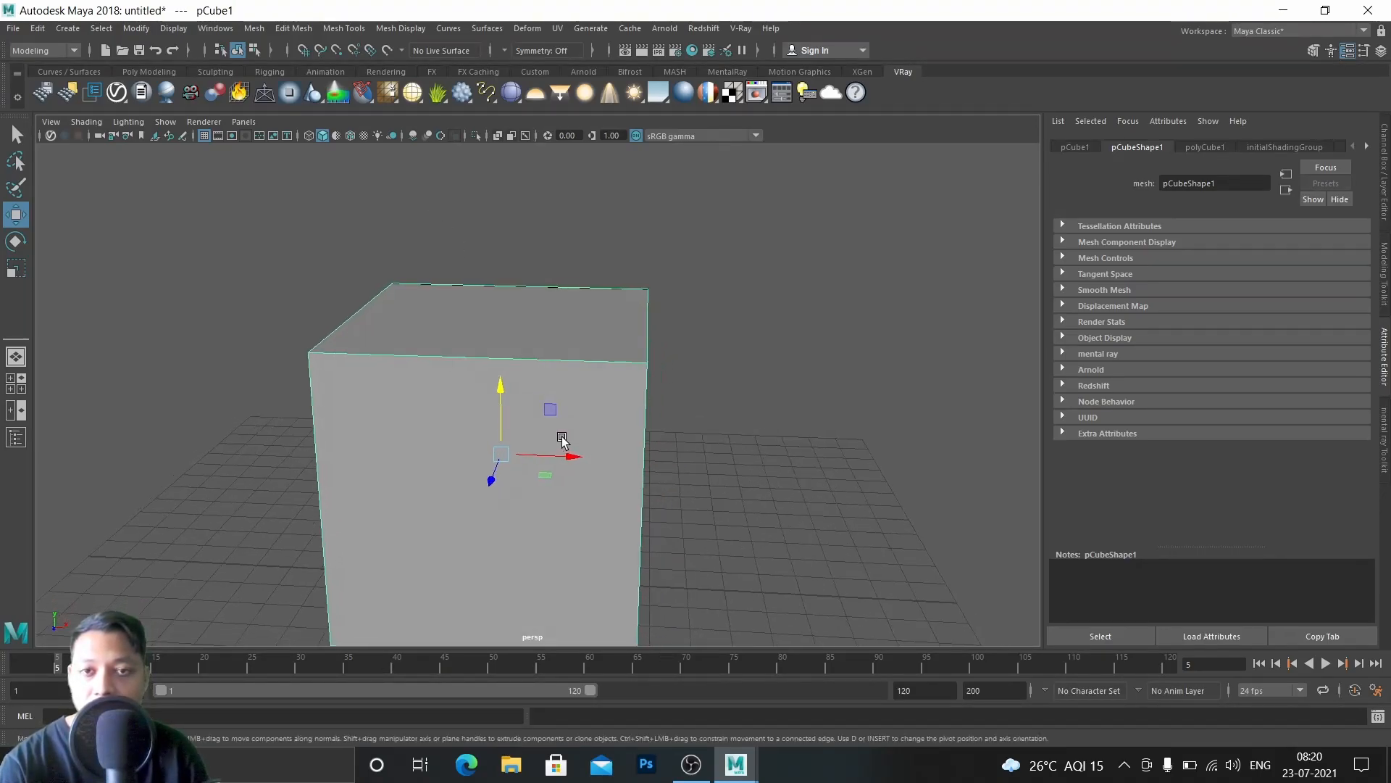
middle_click_drag(650, 481, 659, 447, "alt")
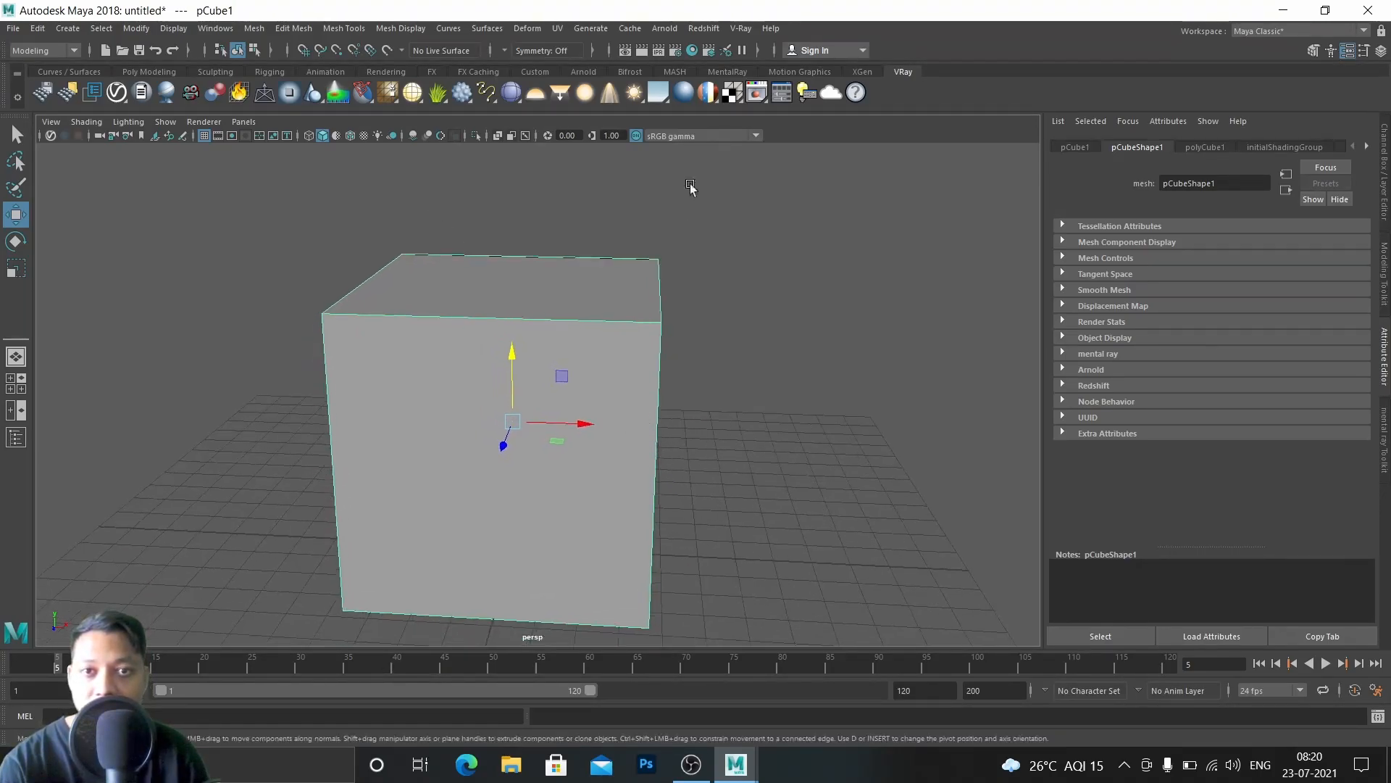
left_click(644, 50)
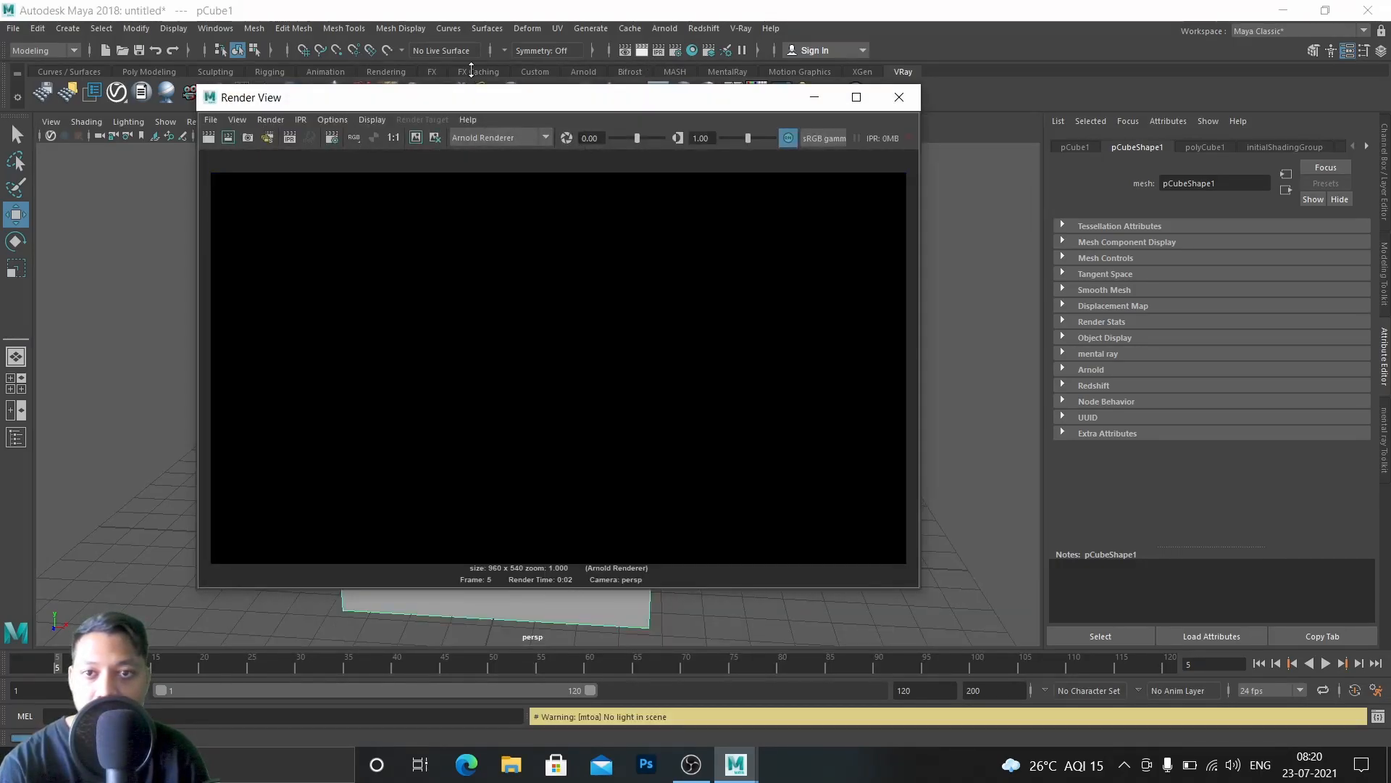
left_click_drag(471, 69, 471, 66)
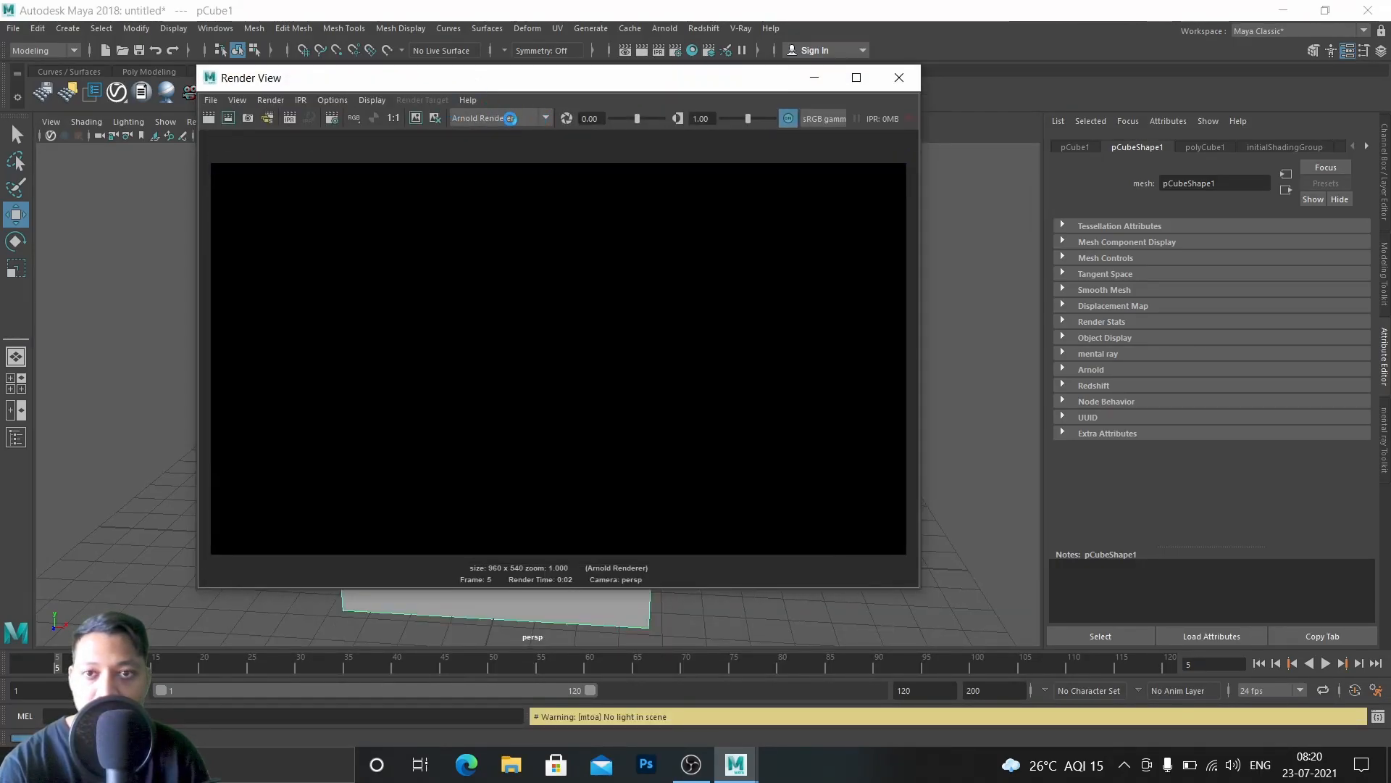
left_click(600, 383)
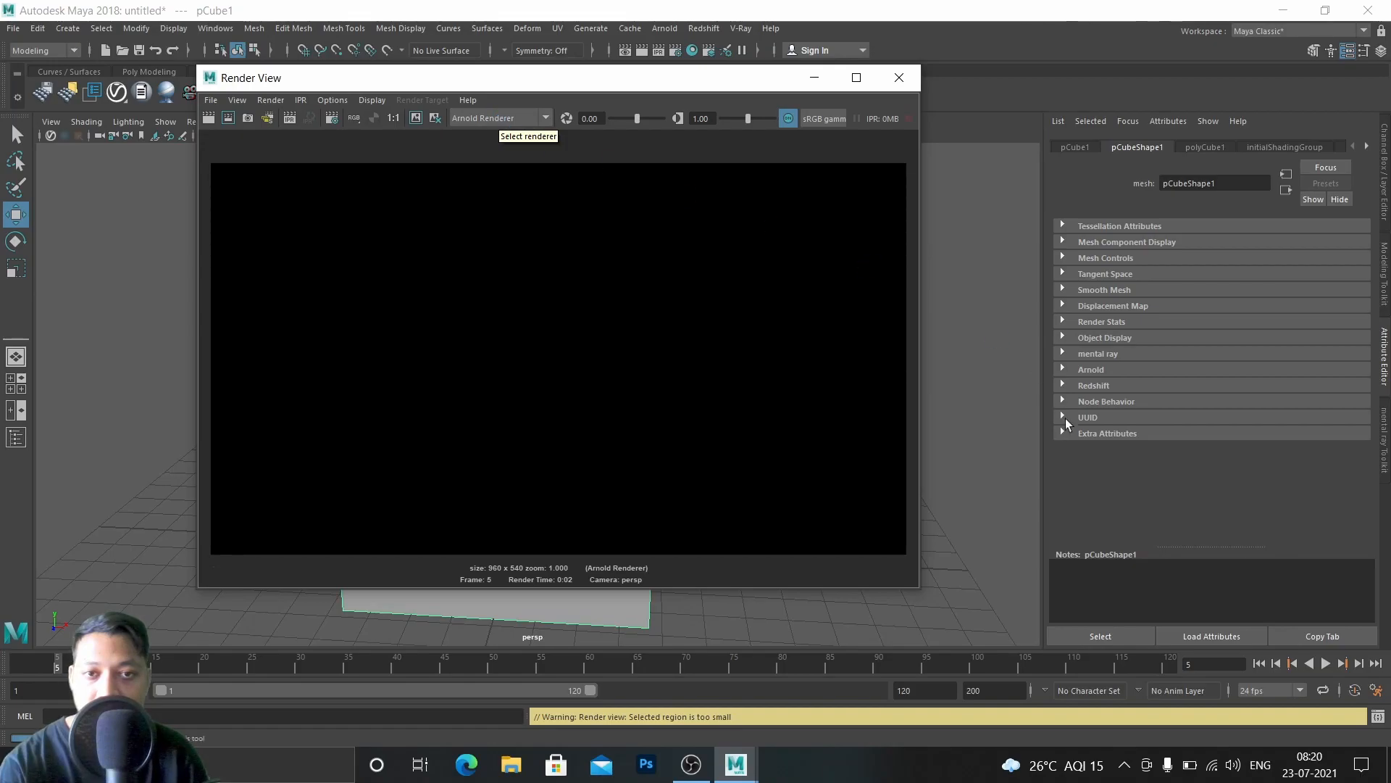
Step: Render the cube from farther away with Maya Software, and minimise the Render View window
scroll(631, 609, "down", 4)
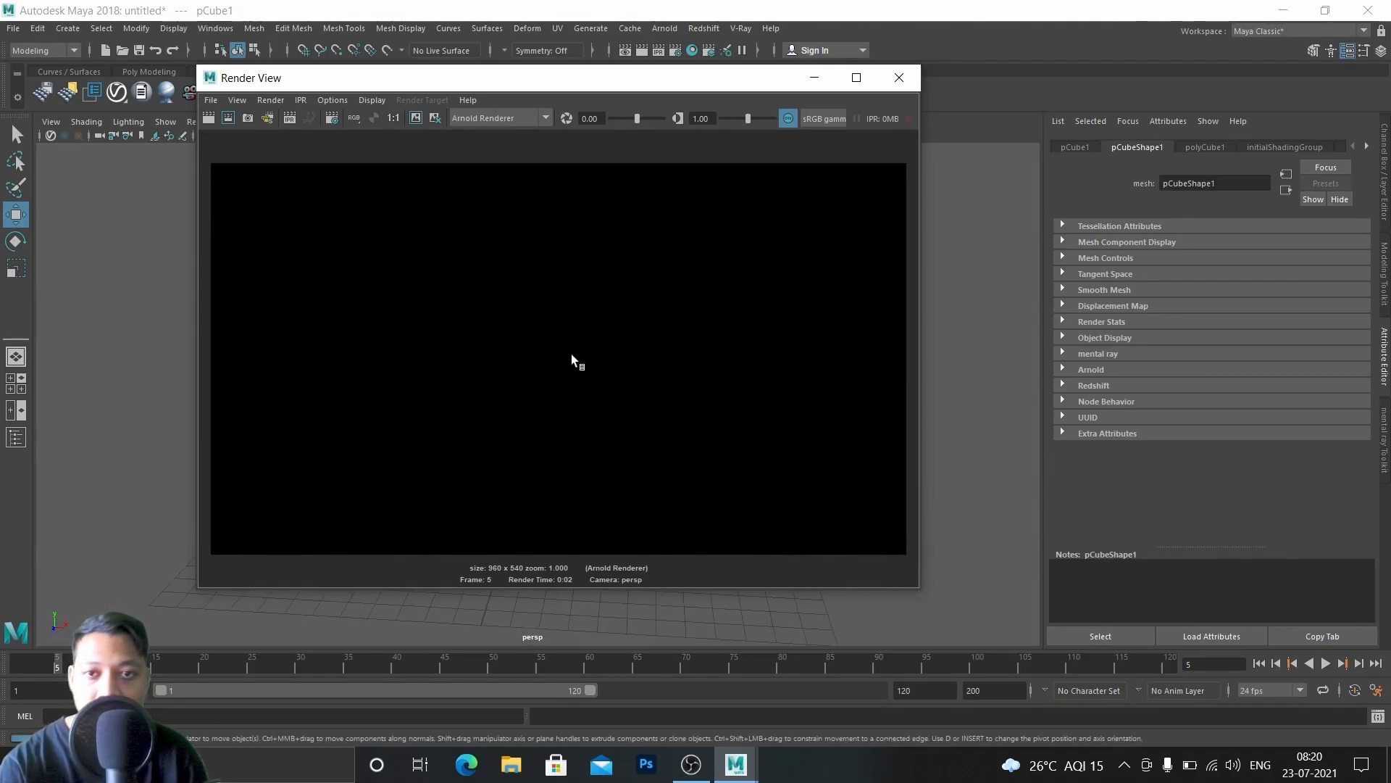
left_click(504, 119)
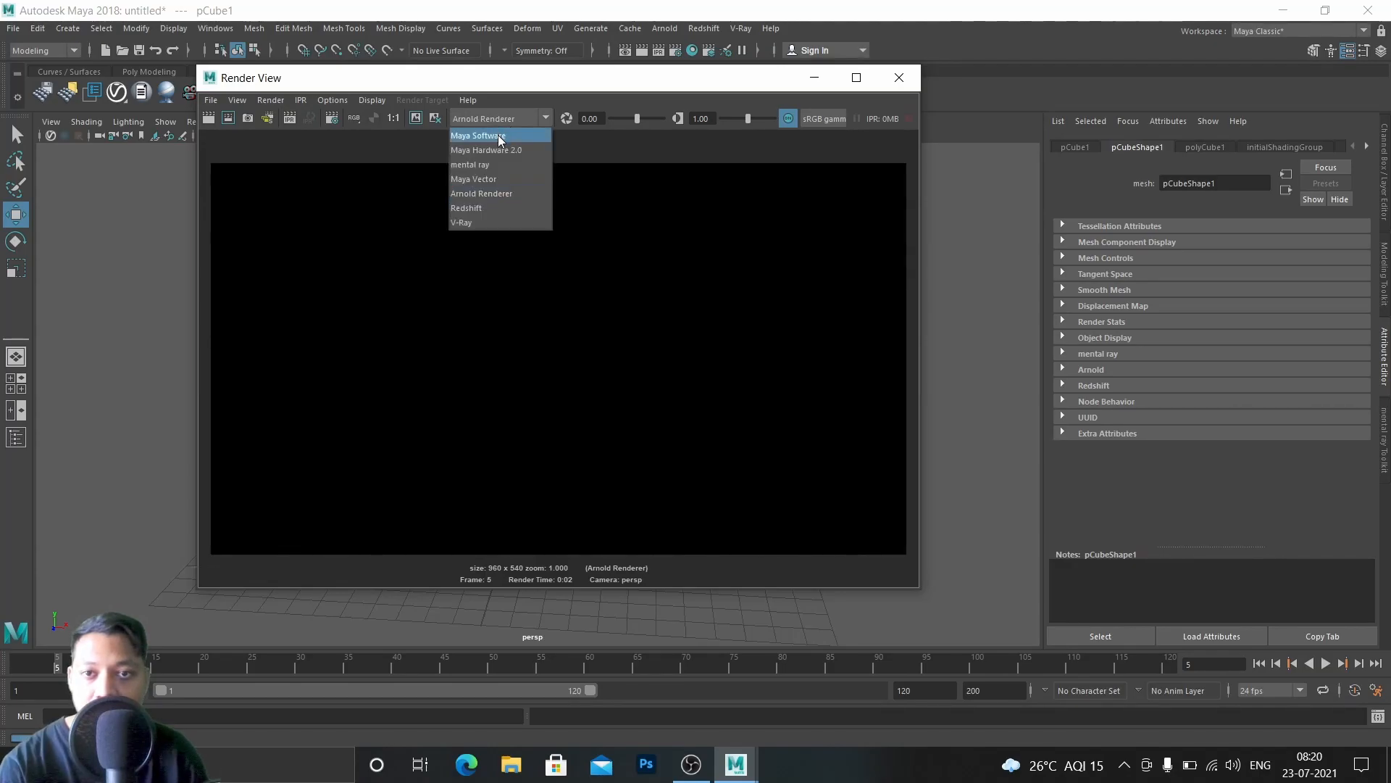
left_click(494, 136)
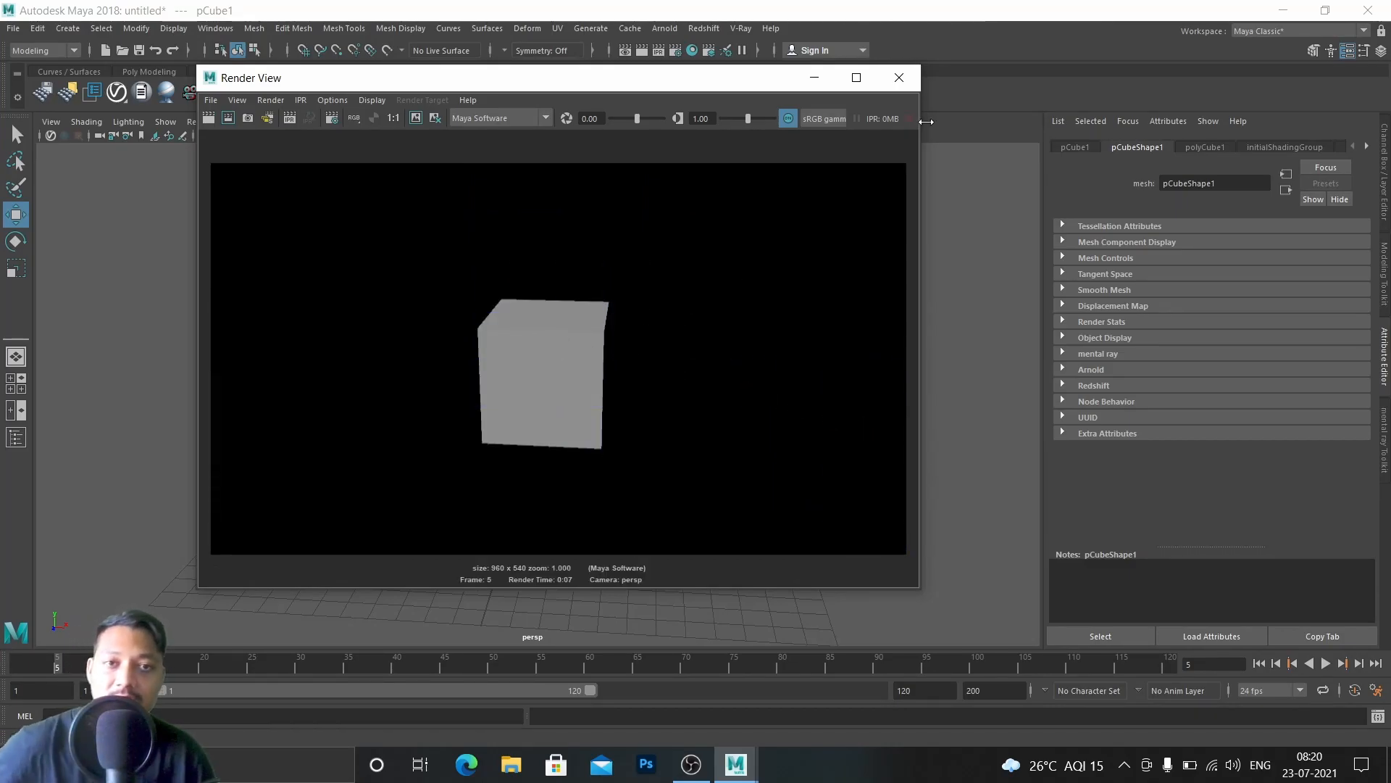
left_click(814, 78)
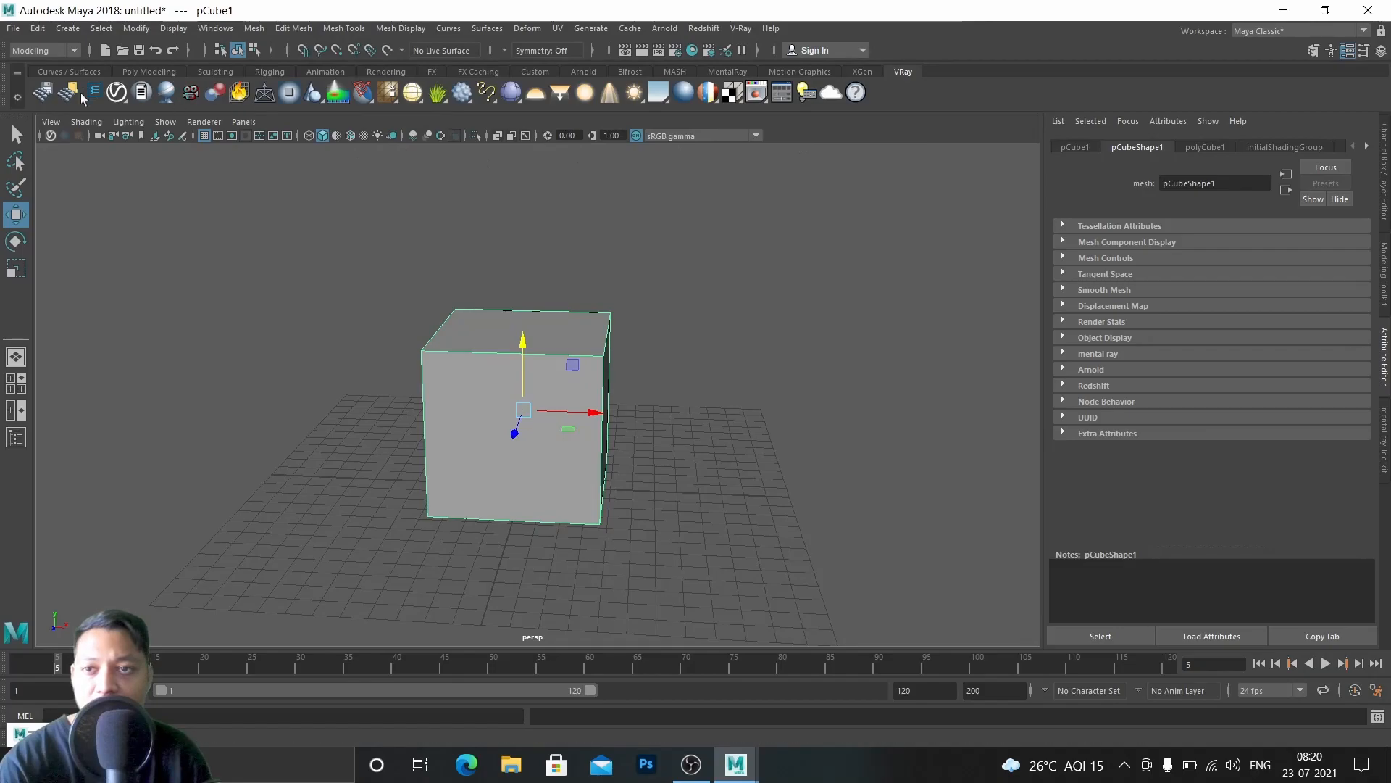
Step: Create a polygon plane under the cube and scale it up uniformly into a floor larger than the grid
left_click(149, 71)
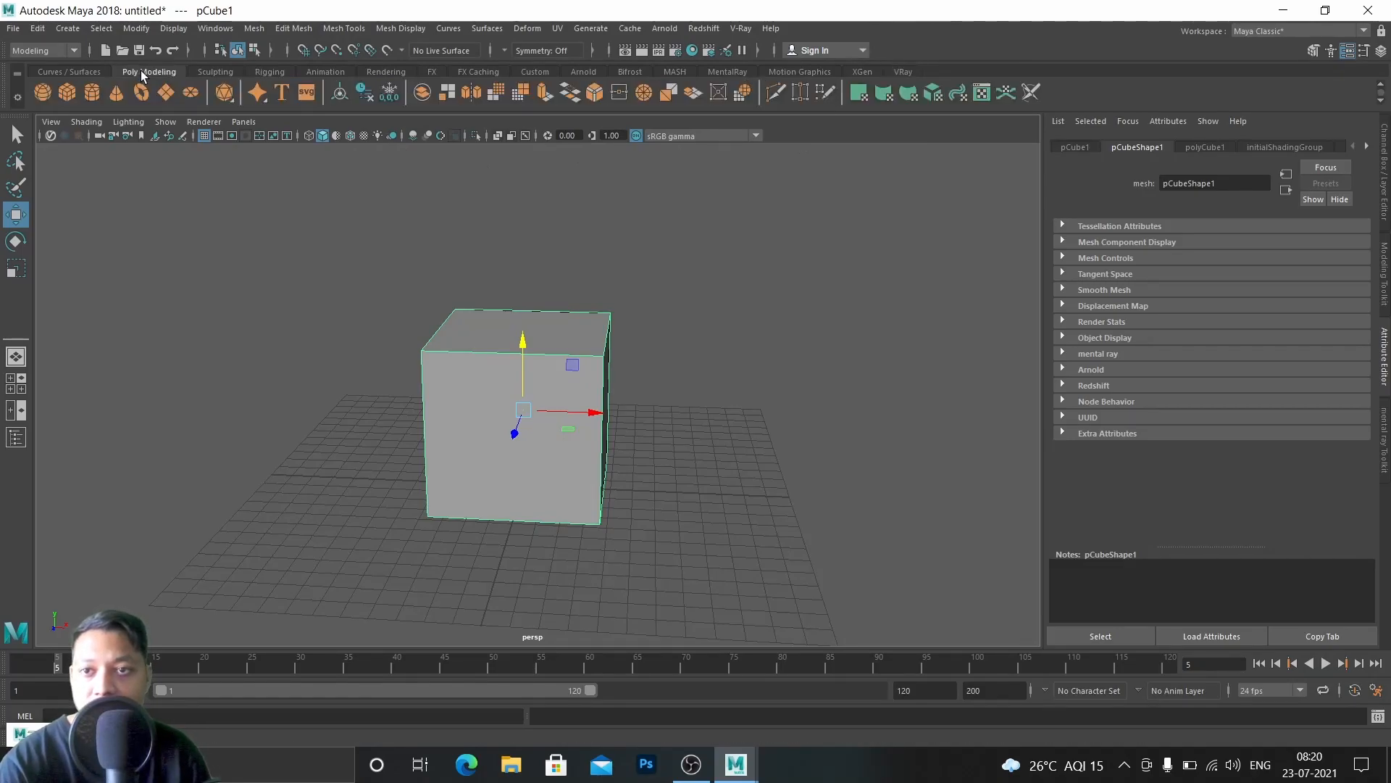
left_click(166, 92)
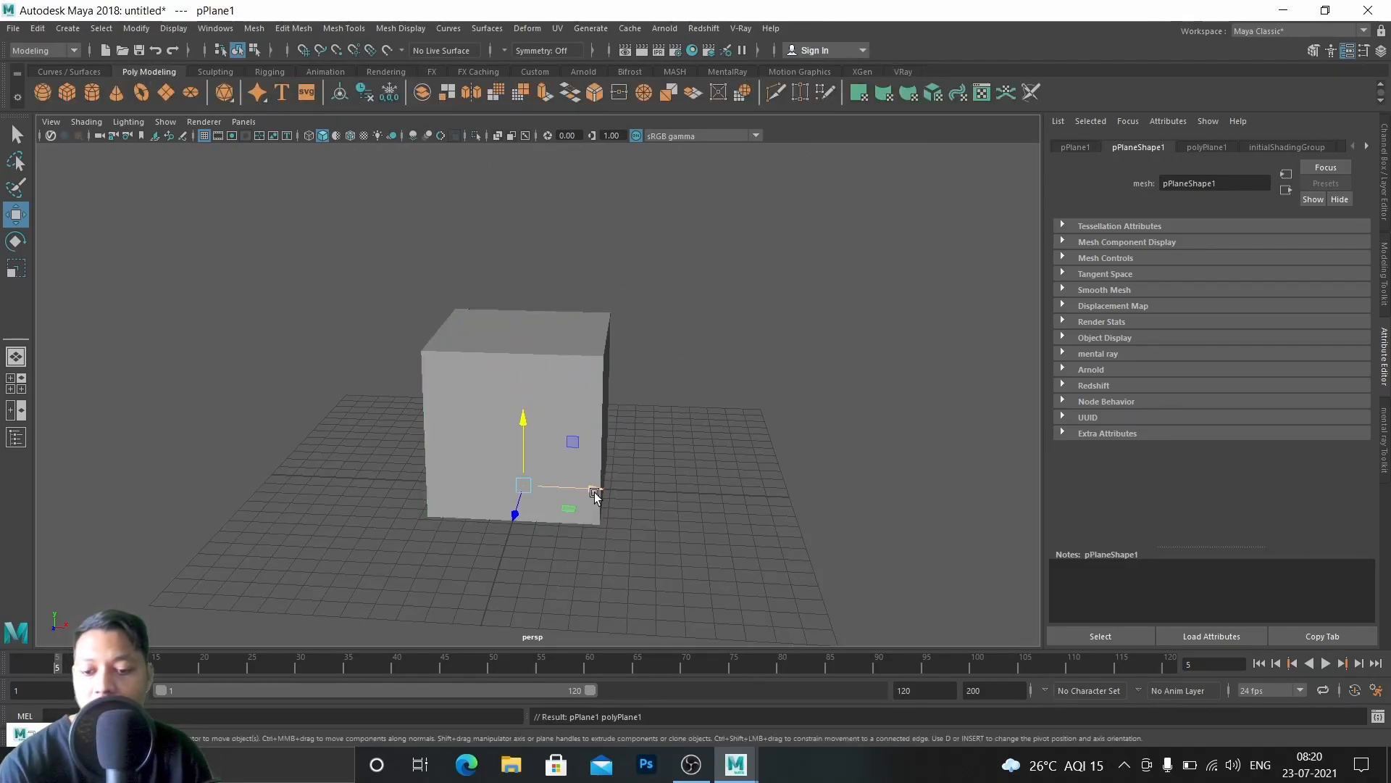
key("r")
left_click_drag(525, 485, 1387, 543)
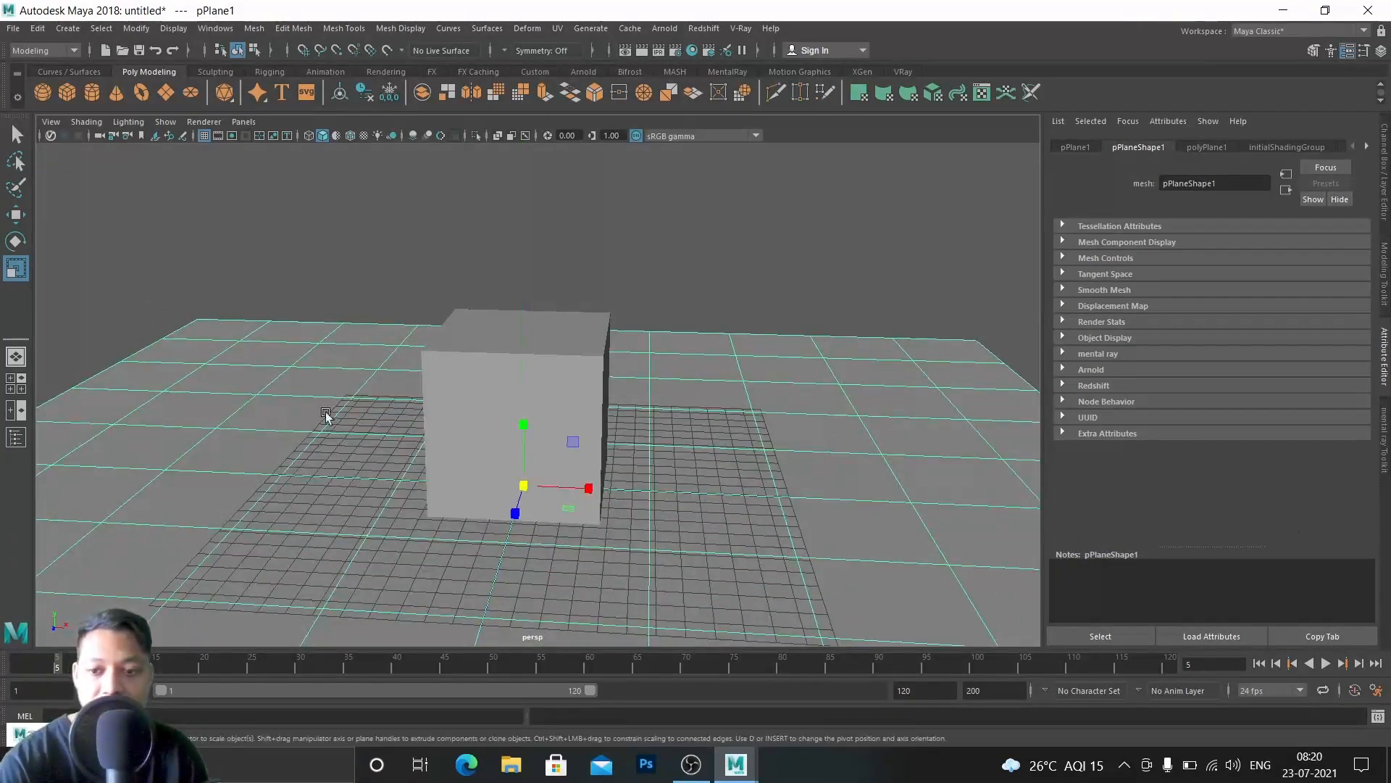
Step: Restore the Render View window and re-render the cube and floor plane with Maya Software
left_click(68, 735)
left_click(69, 734)
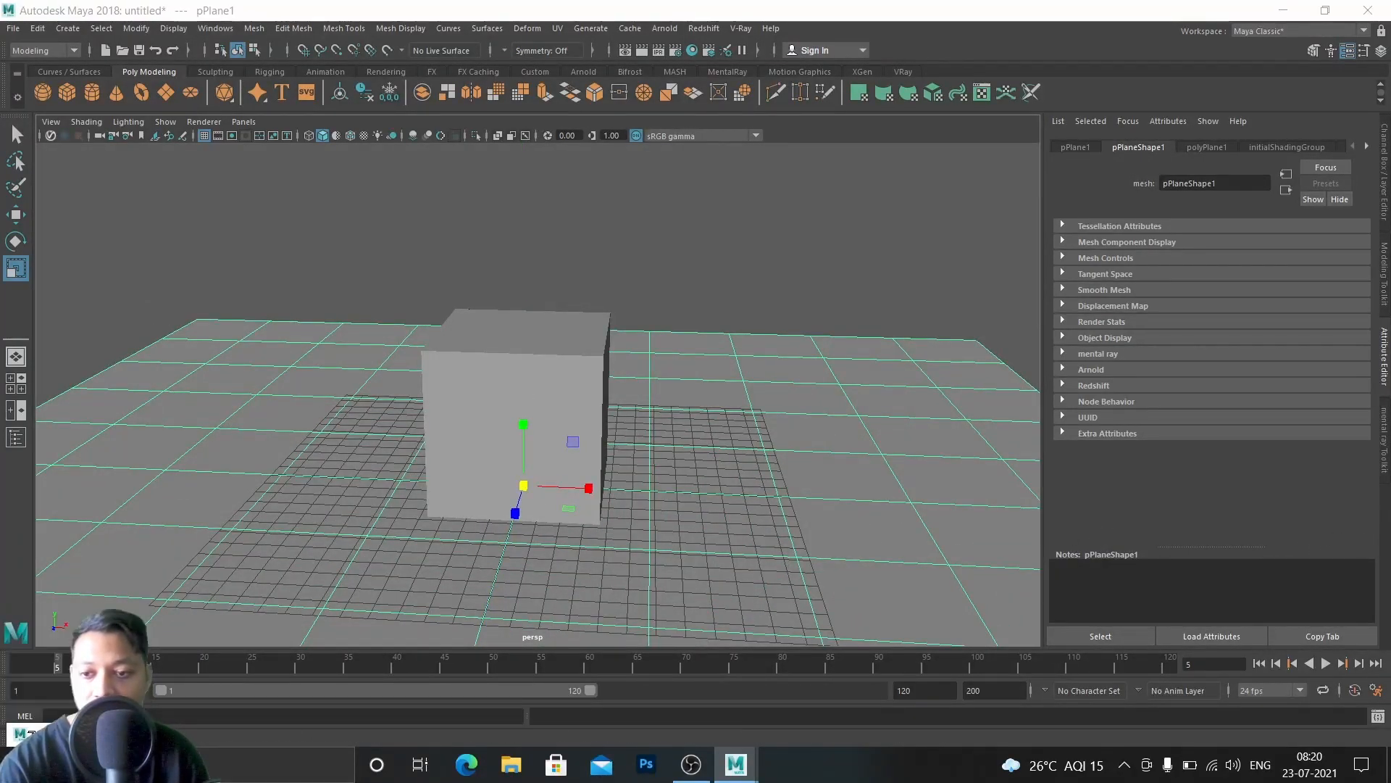
left_click(69, 734)
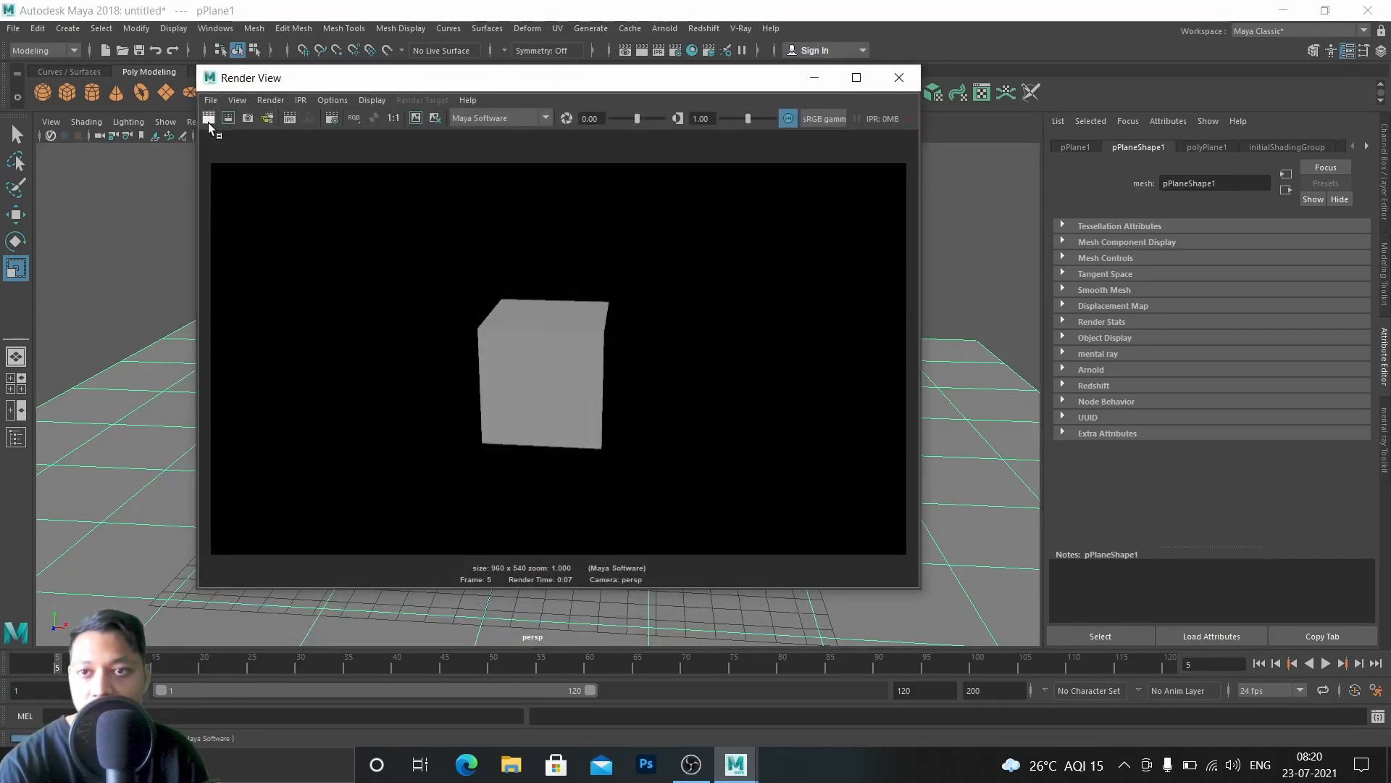
left_click(208, 120)
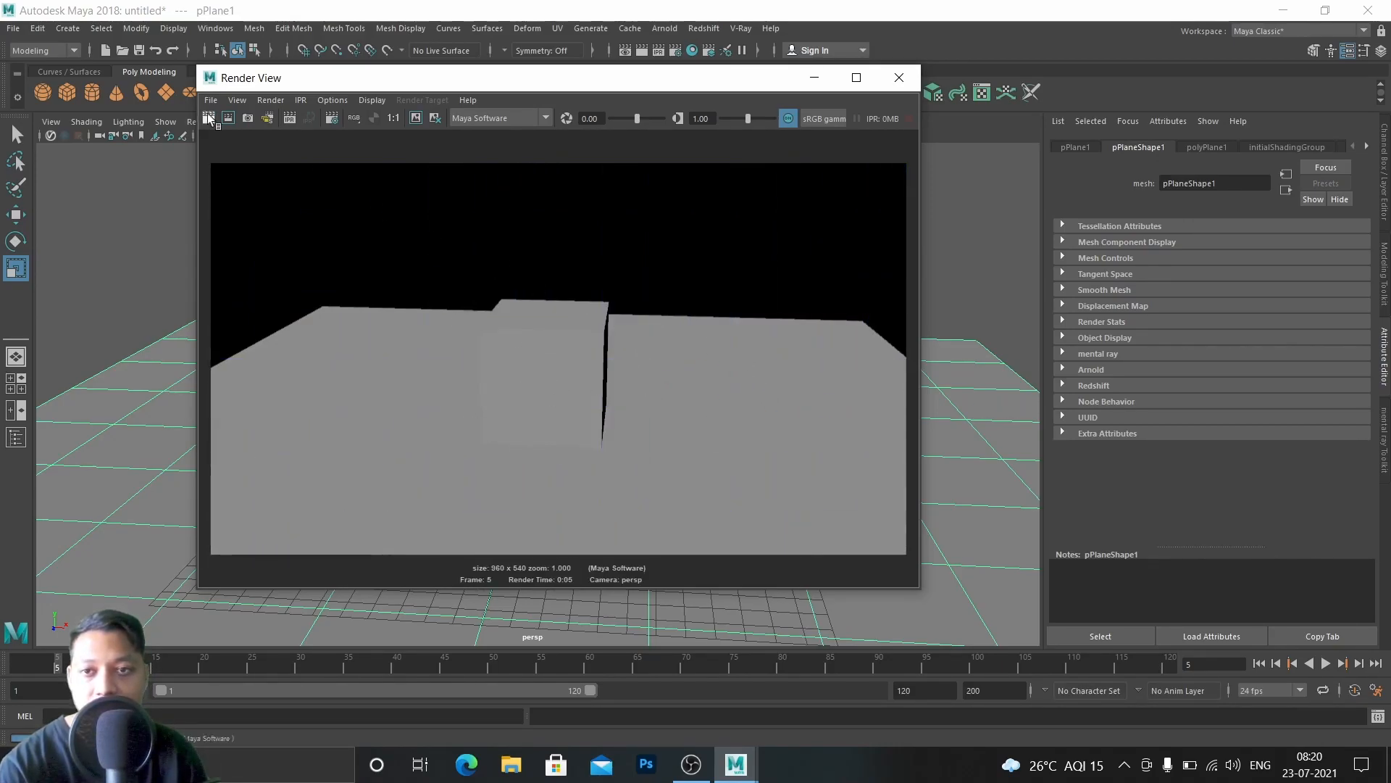
Step: Render the cube and floor with Maya Hardware 2.0, and again with Maya Vector for comparison
left_click(483, 121)
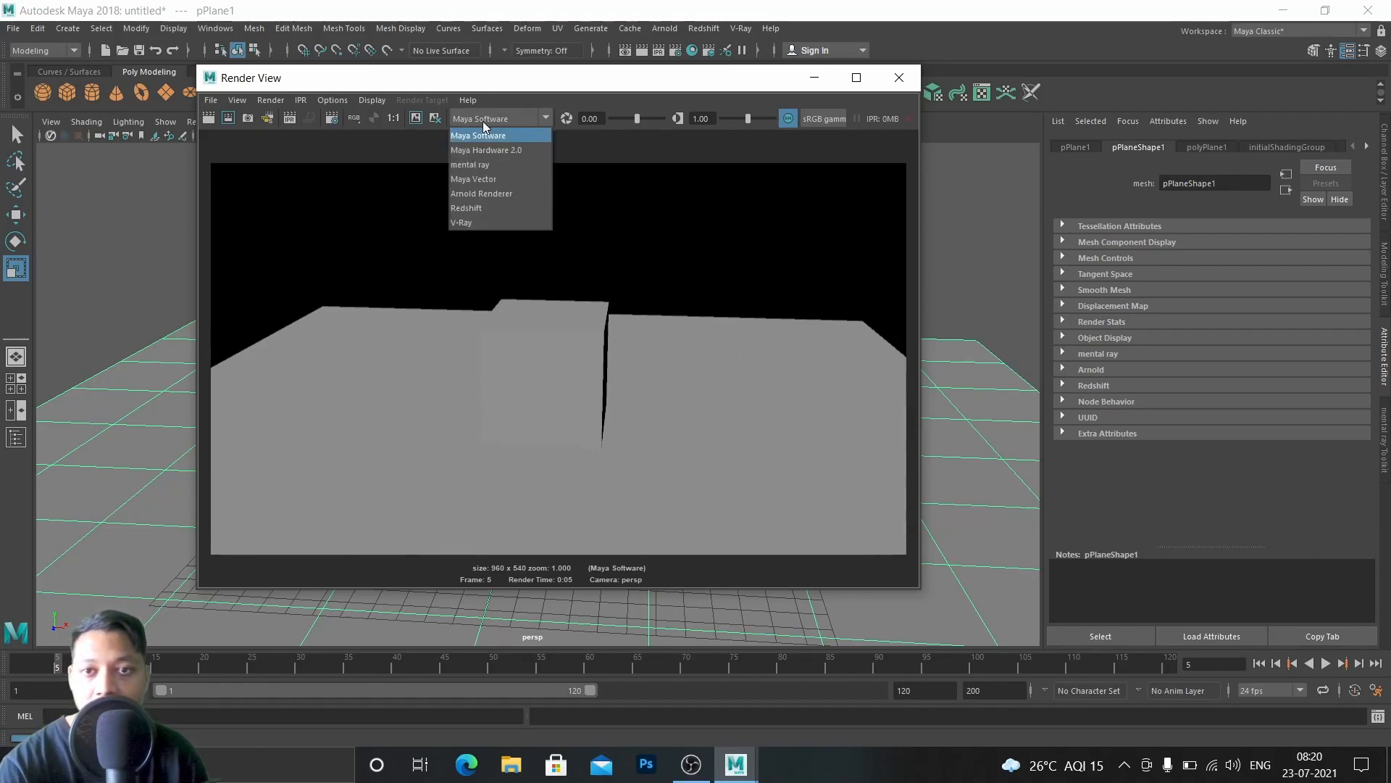
left_click(489, 149)
left_click(209, 118)
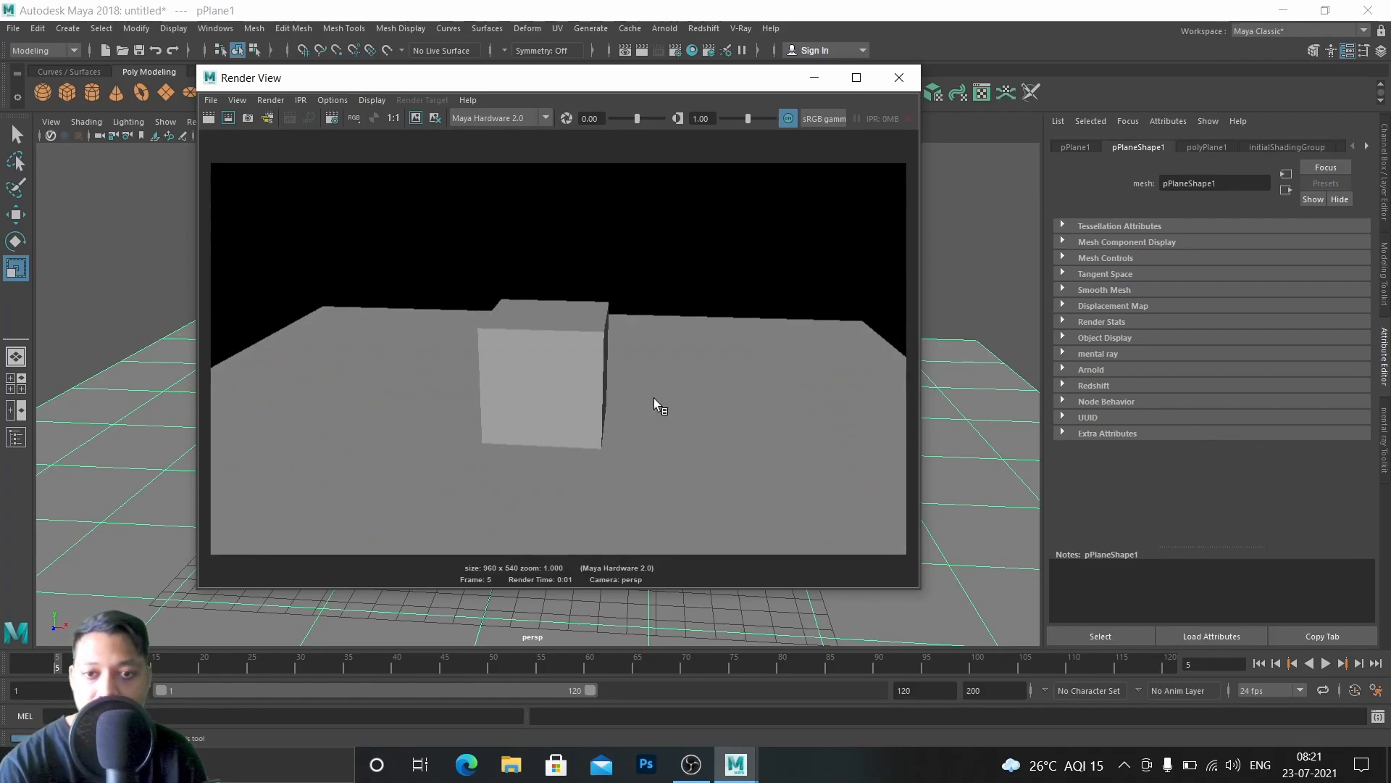
left_click(515, 116)
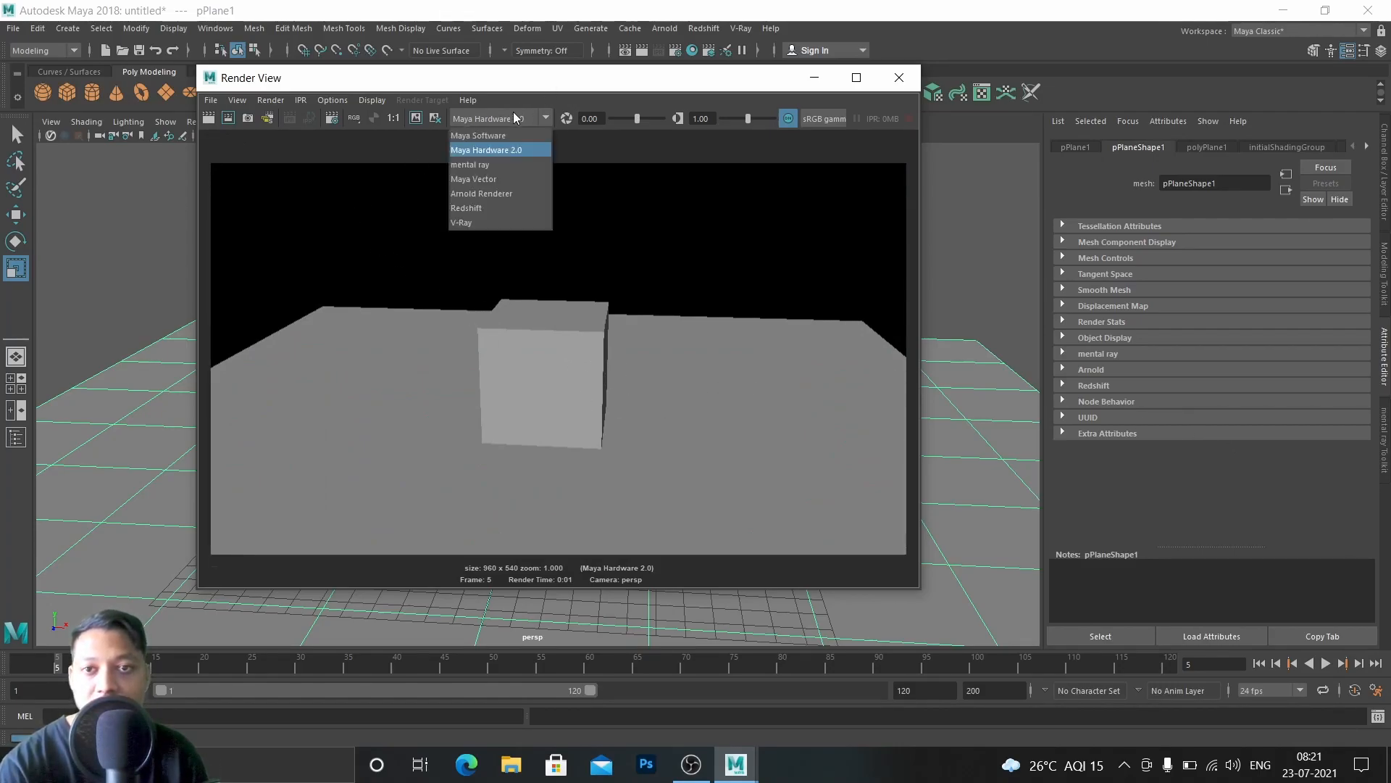
left_click(486, 180)
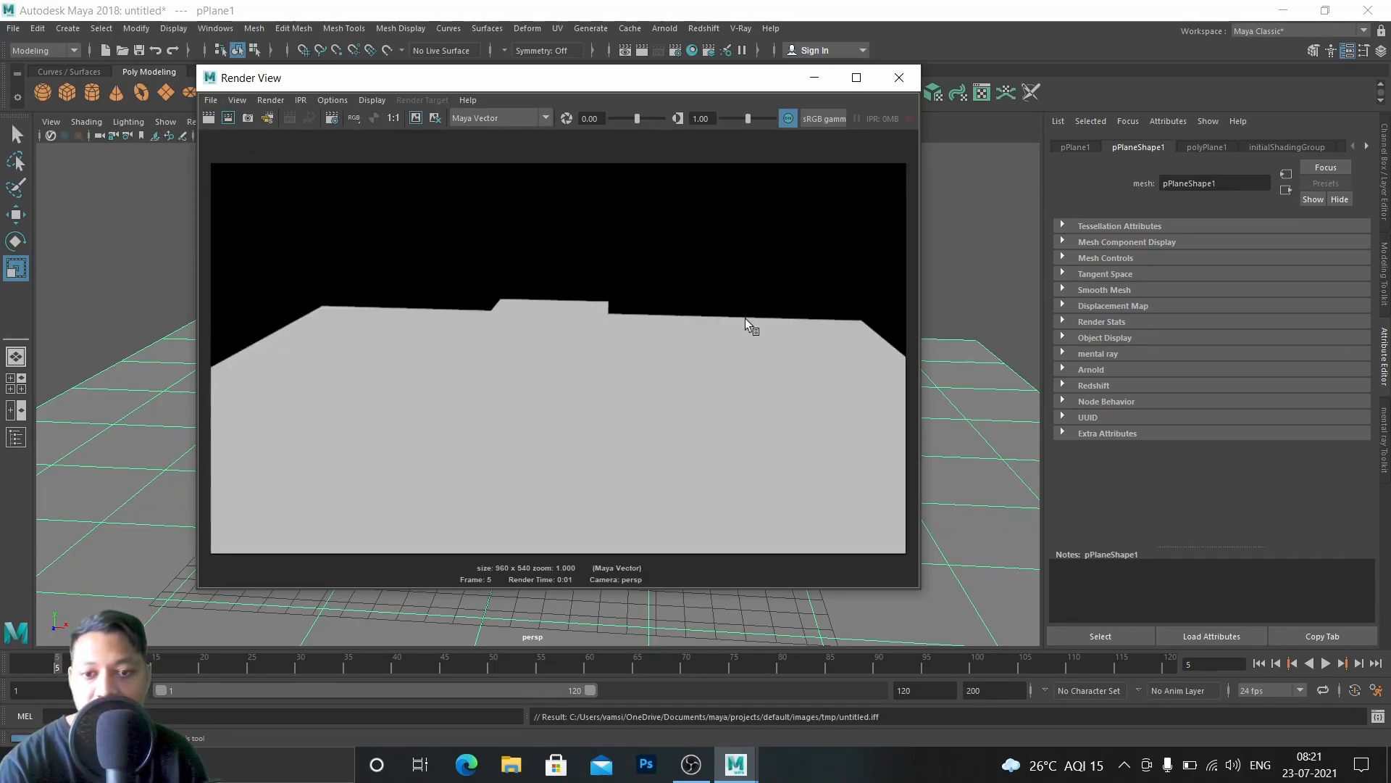
Step: Look through the available renderers in the Render View without switching, and minimise the window
left_click(480, 114)
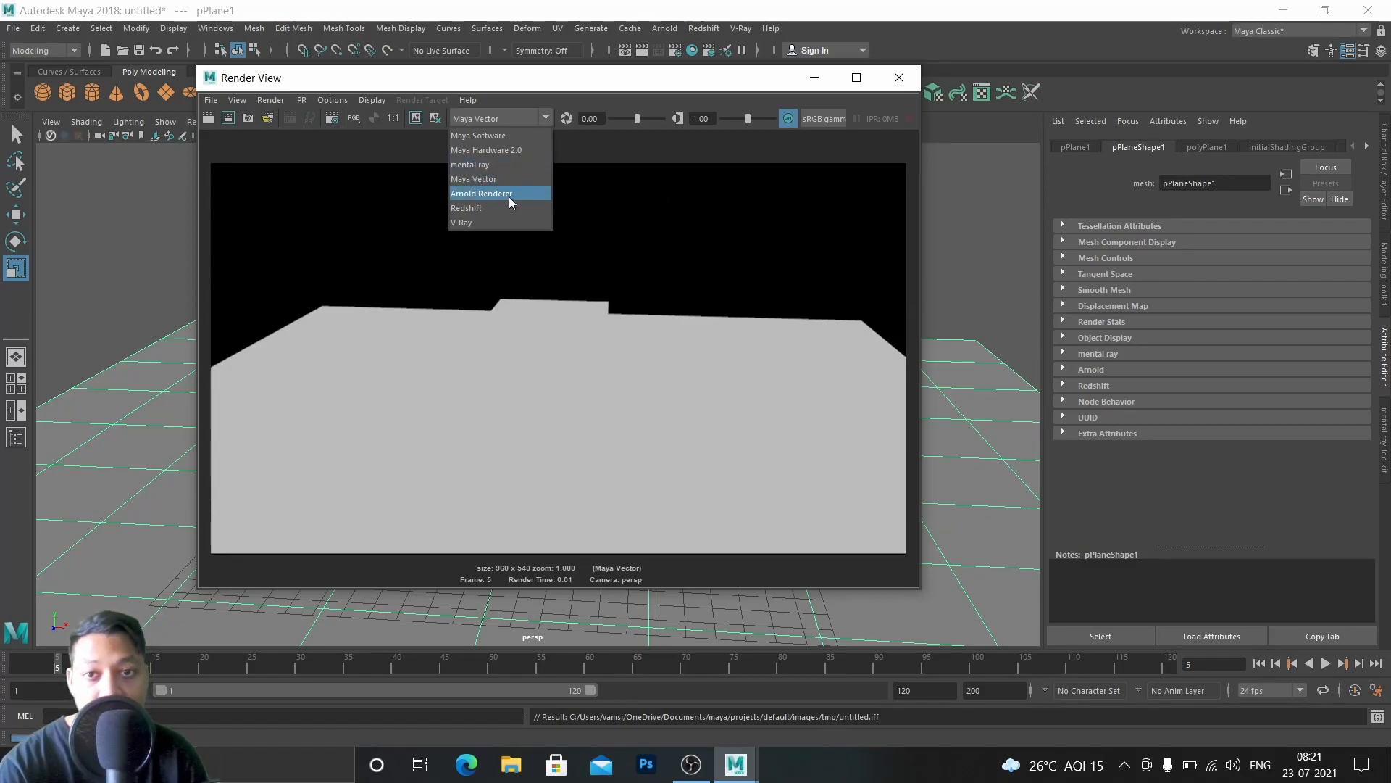
left_click(620, 91)
left_click(815, 78)
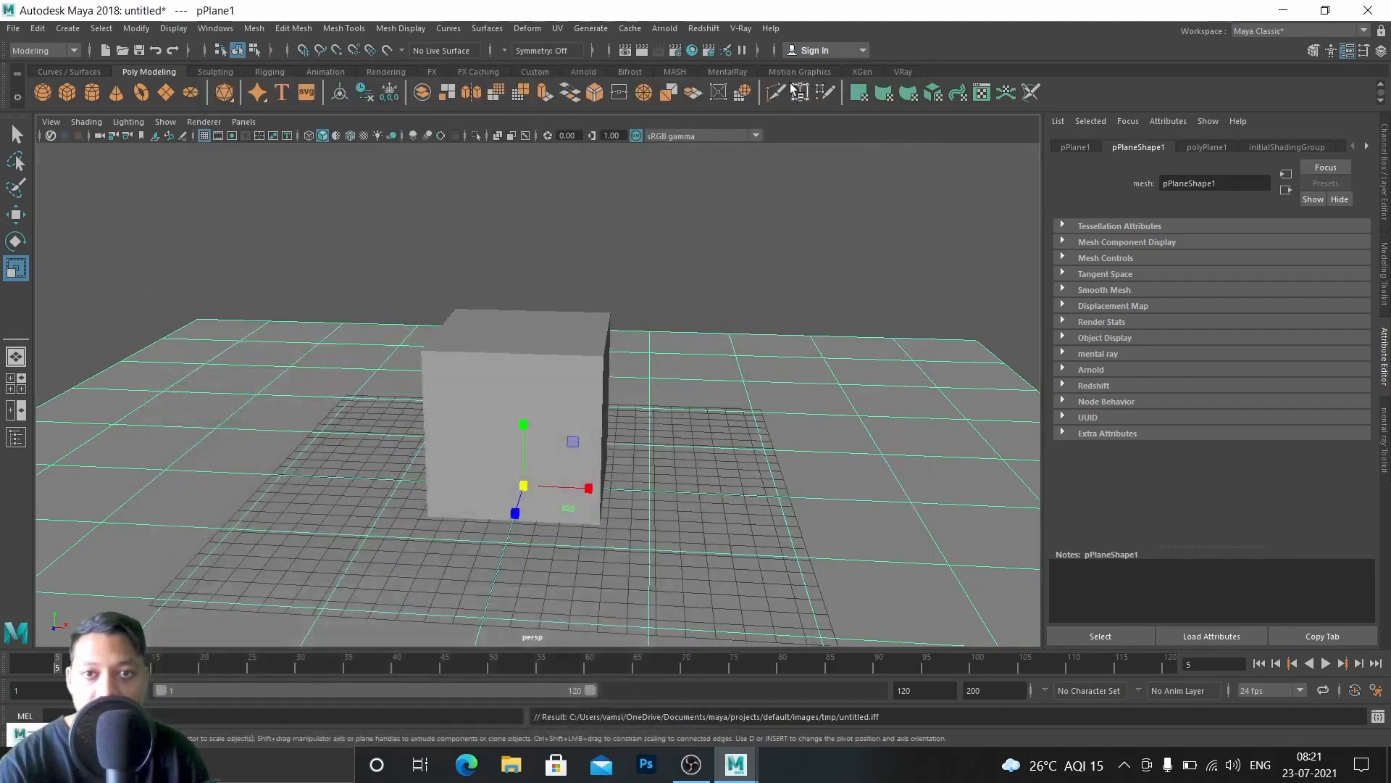
Step: Add an Arnold Skydome Light to the scene with the cube and floor
left_click(665, 29)
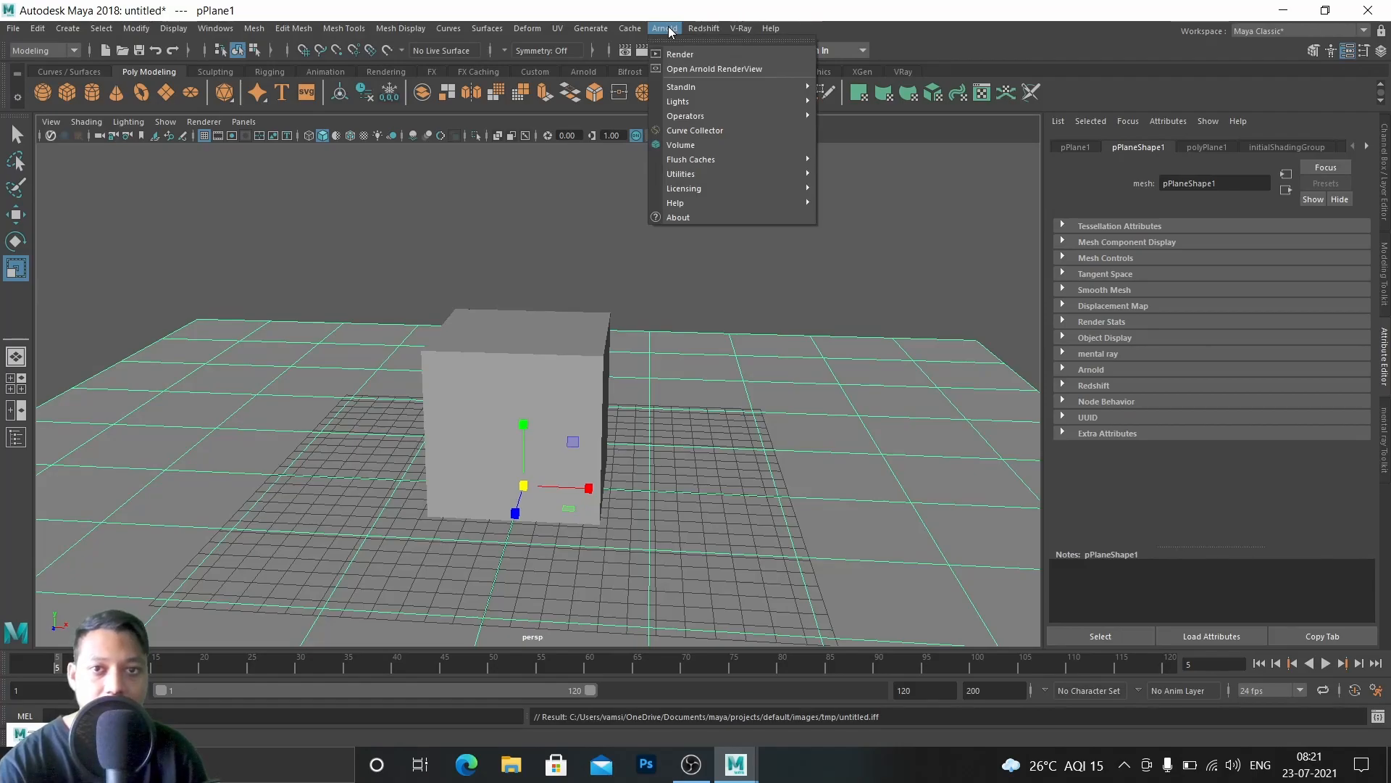
mouse_move(681, 107)
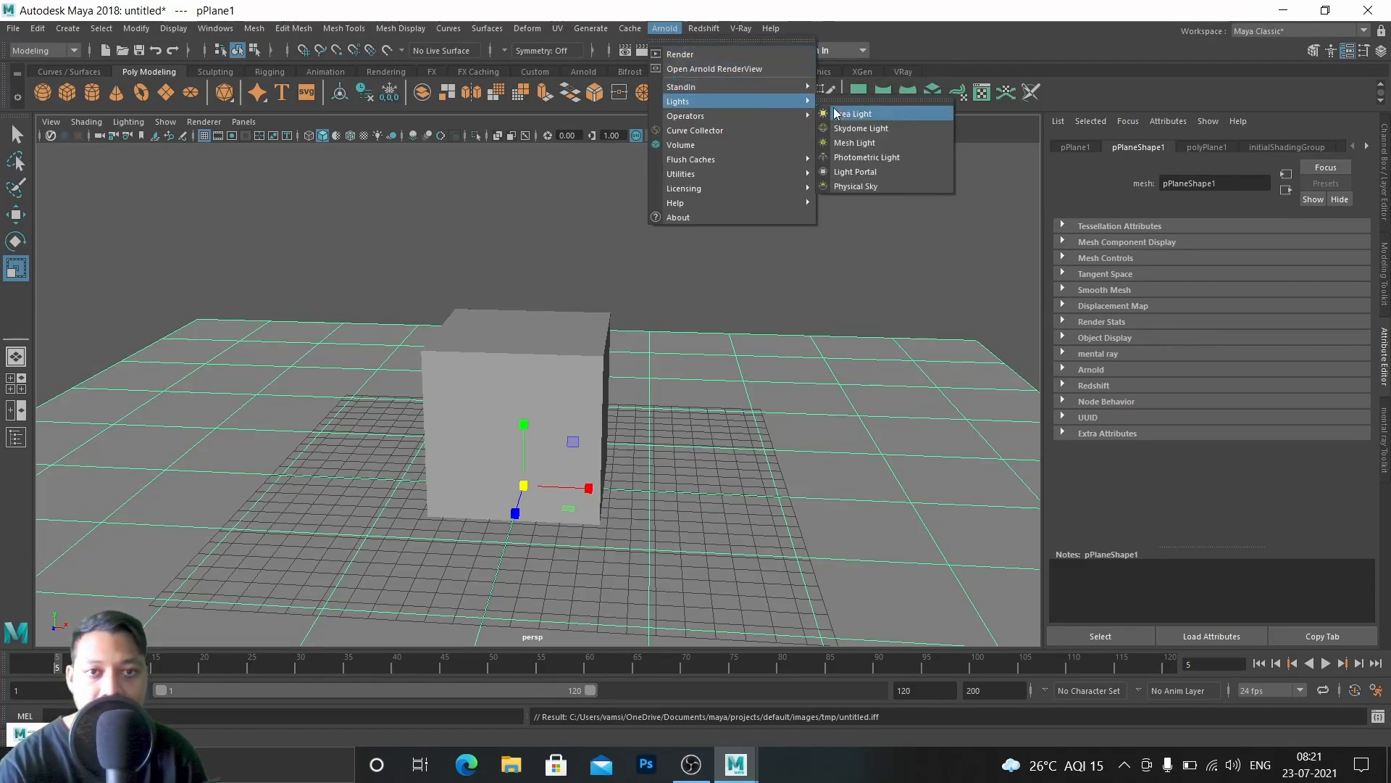
left_click(878, 132)
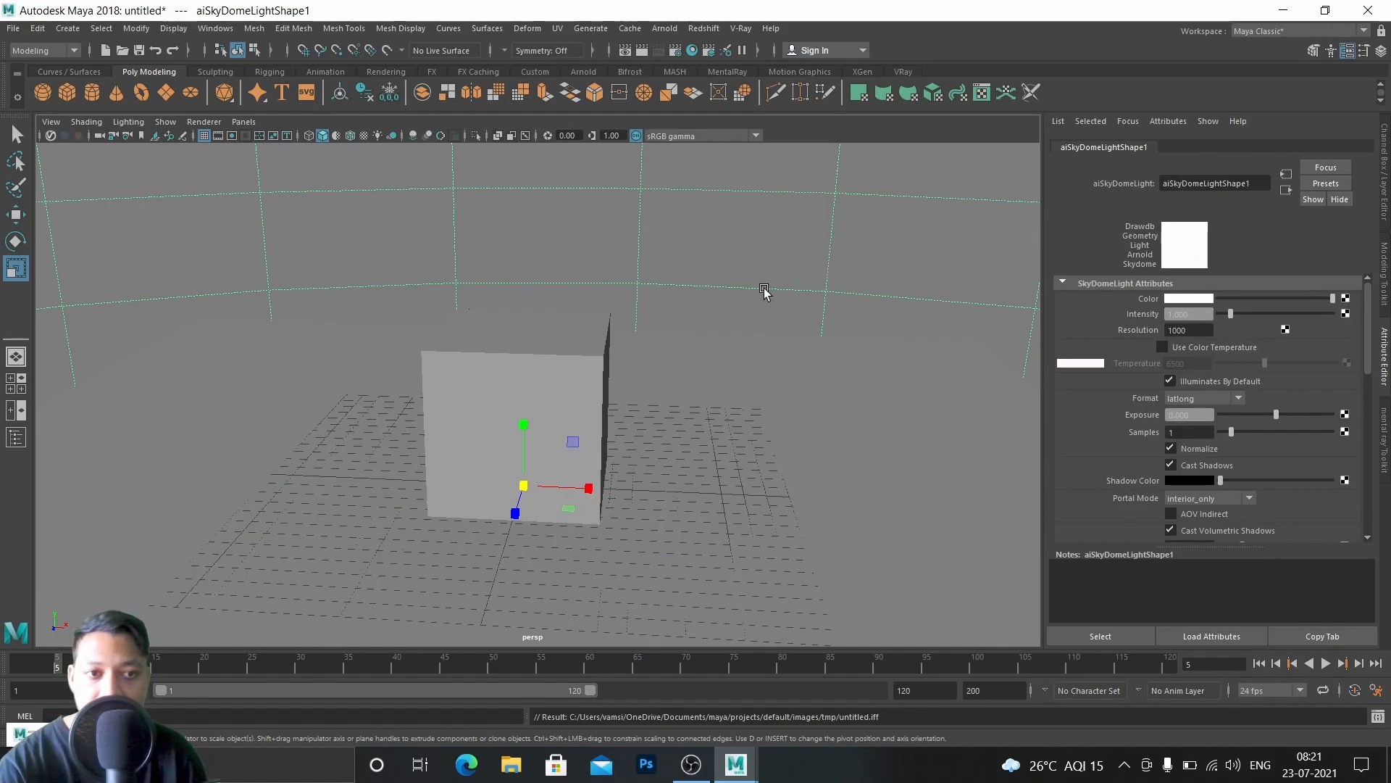
Step: Tint the Arnold Skydome Light's colour pale pink with a saturation of 0.244
left_click(1197, 298)
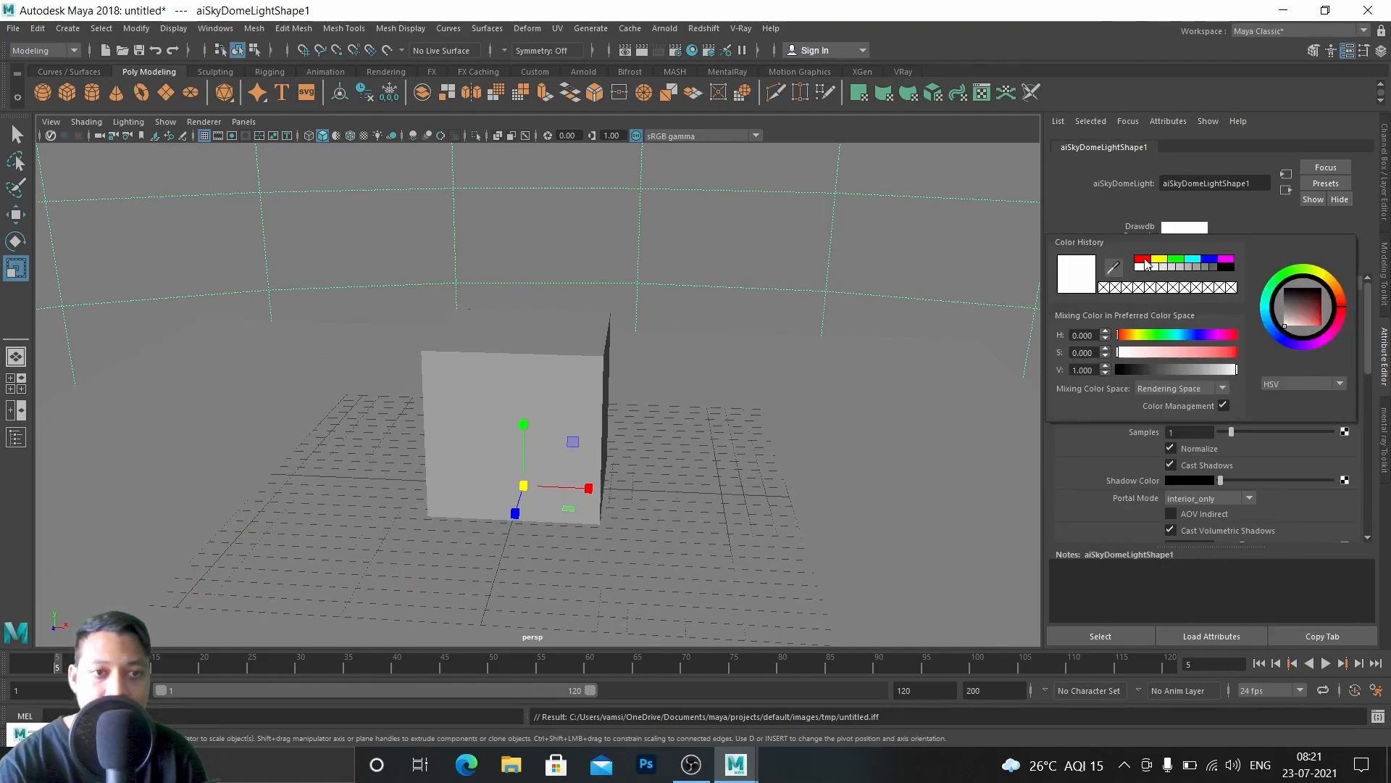
left_click_drag(1131, 352, 1149, 354)
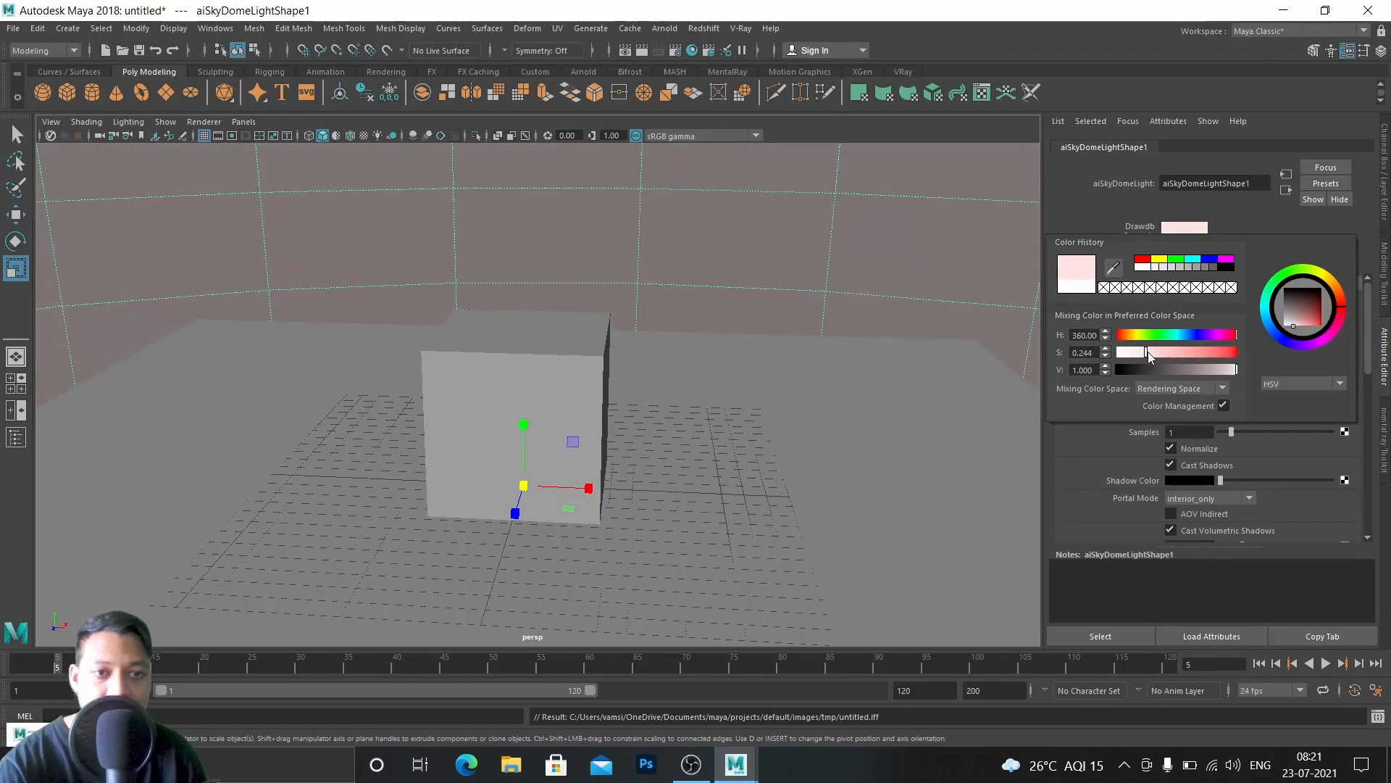
left_click(780, 403)
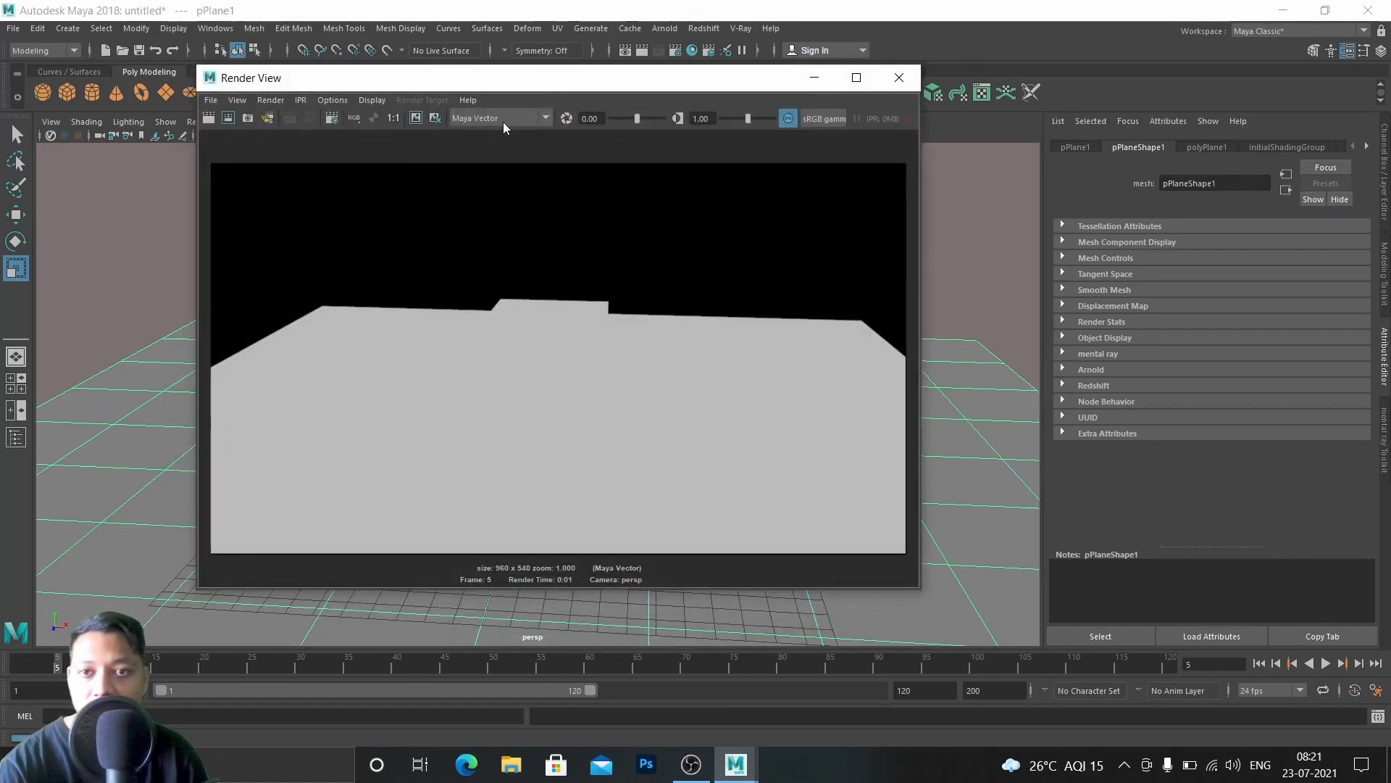
Step: Set the Render View's renderer to Arnold Renderer and render the cube and floor
left_click(503, 120)
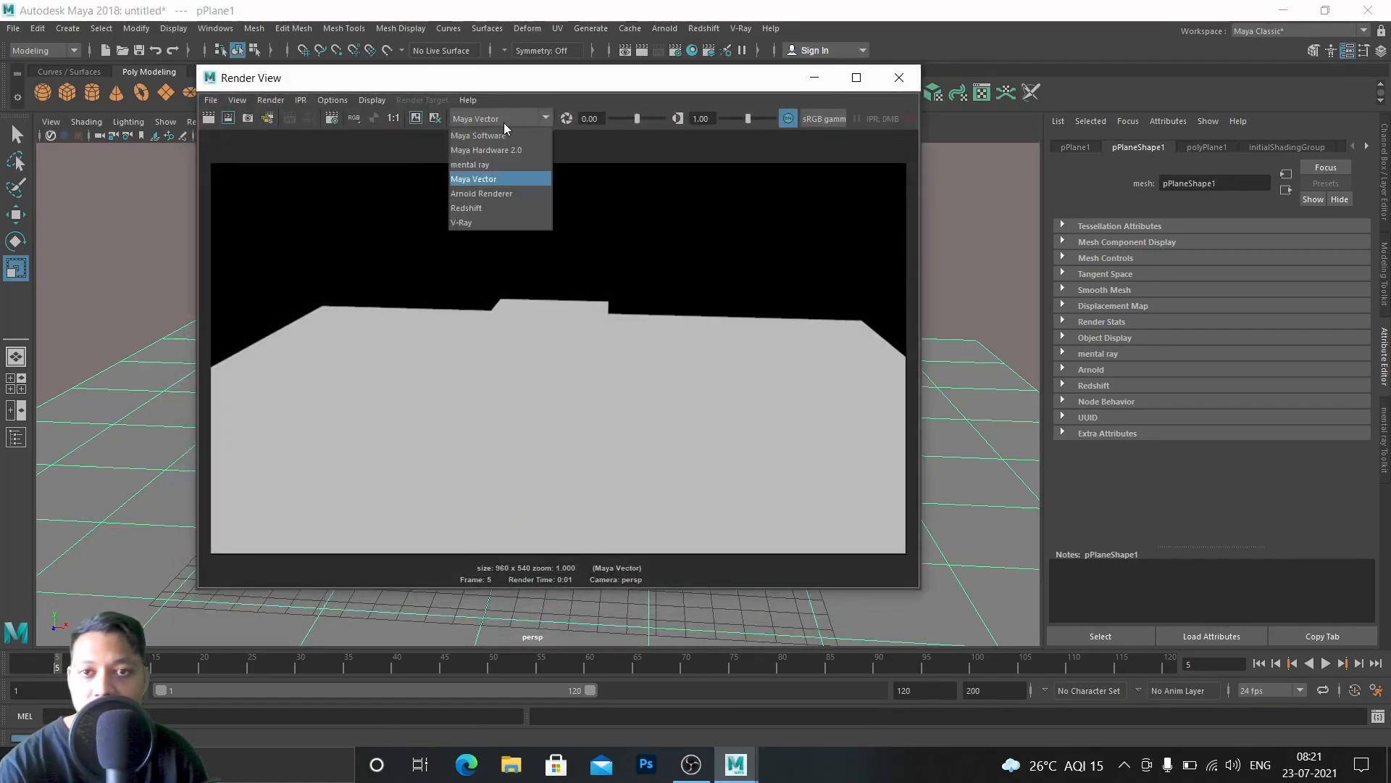
left_click(489, 195)
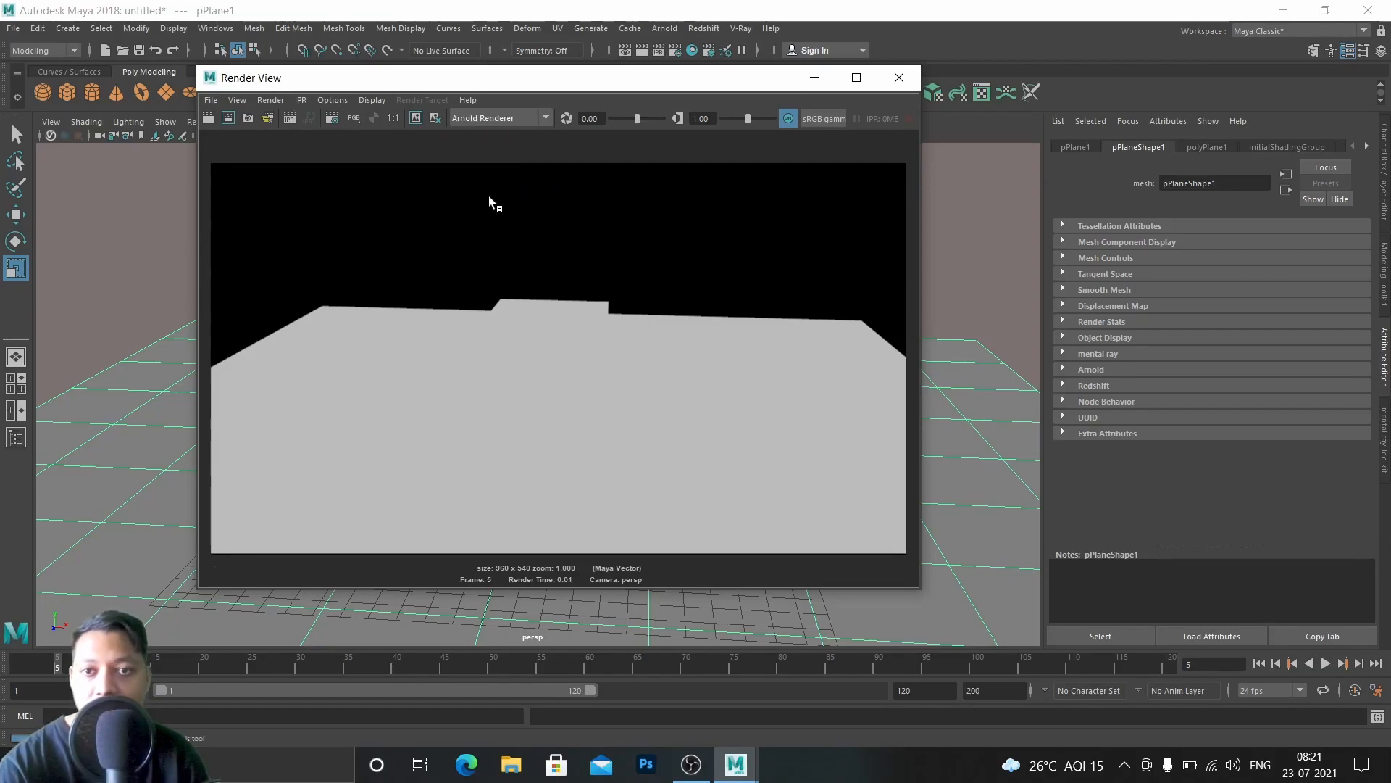
left_click(516, 116)
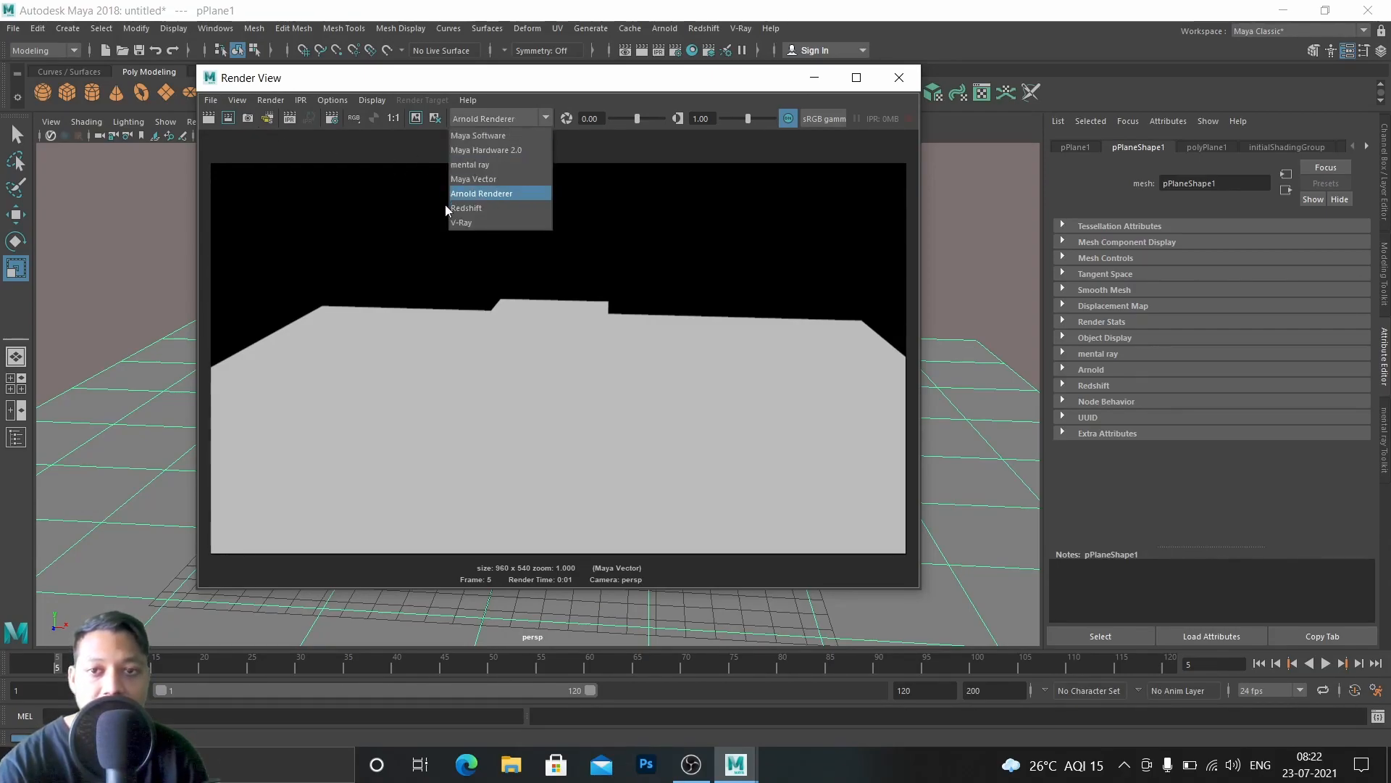
left_click(489, 194)
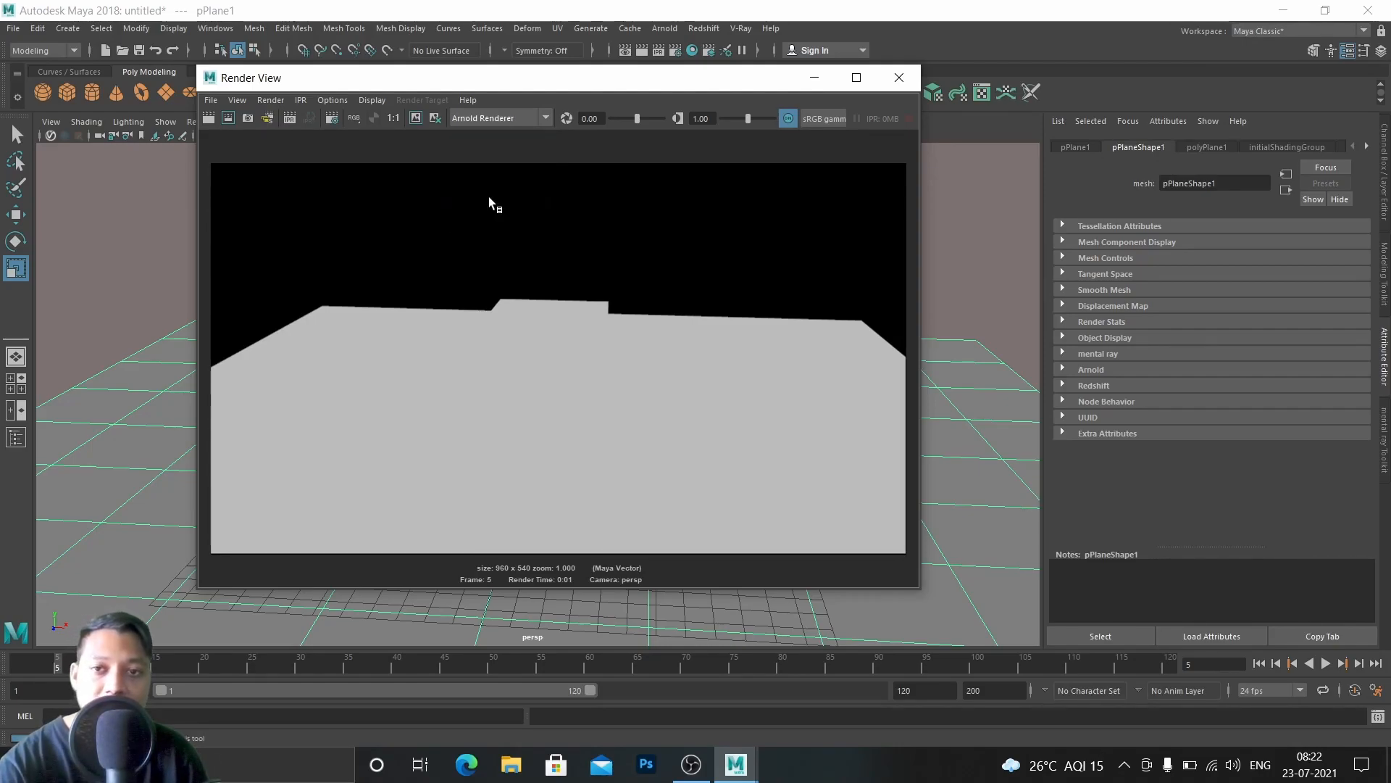
left_click(209, 119)
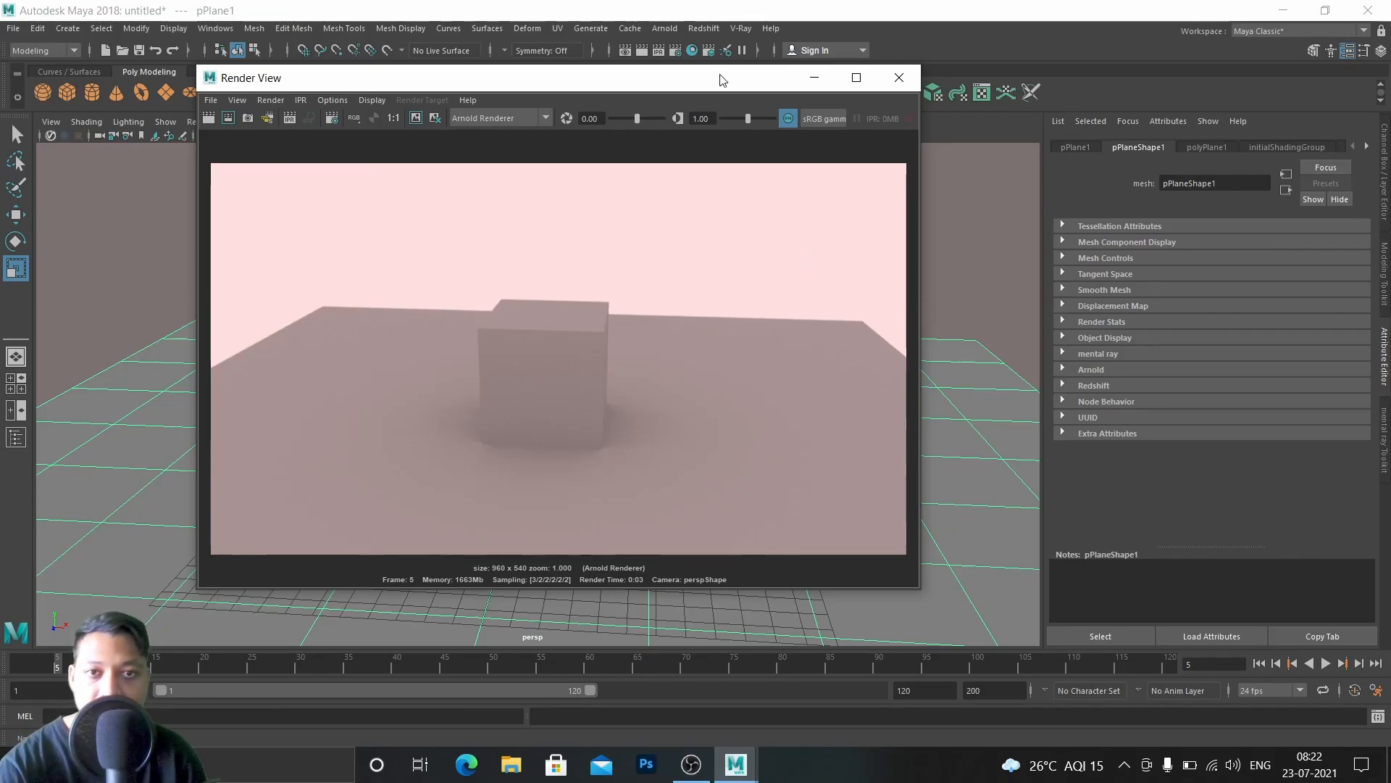
Step: Examine the cube's soft shadow up close in the Arnold render, and re-render the image
mouse_move(707, 83)
left_mouse_down()
mouse_move(884, 114)
mouse_move(688, 74)
left_mouse_up()
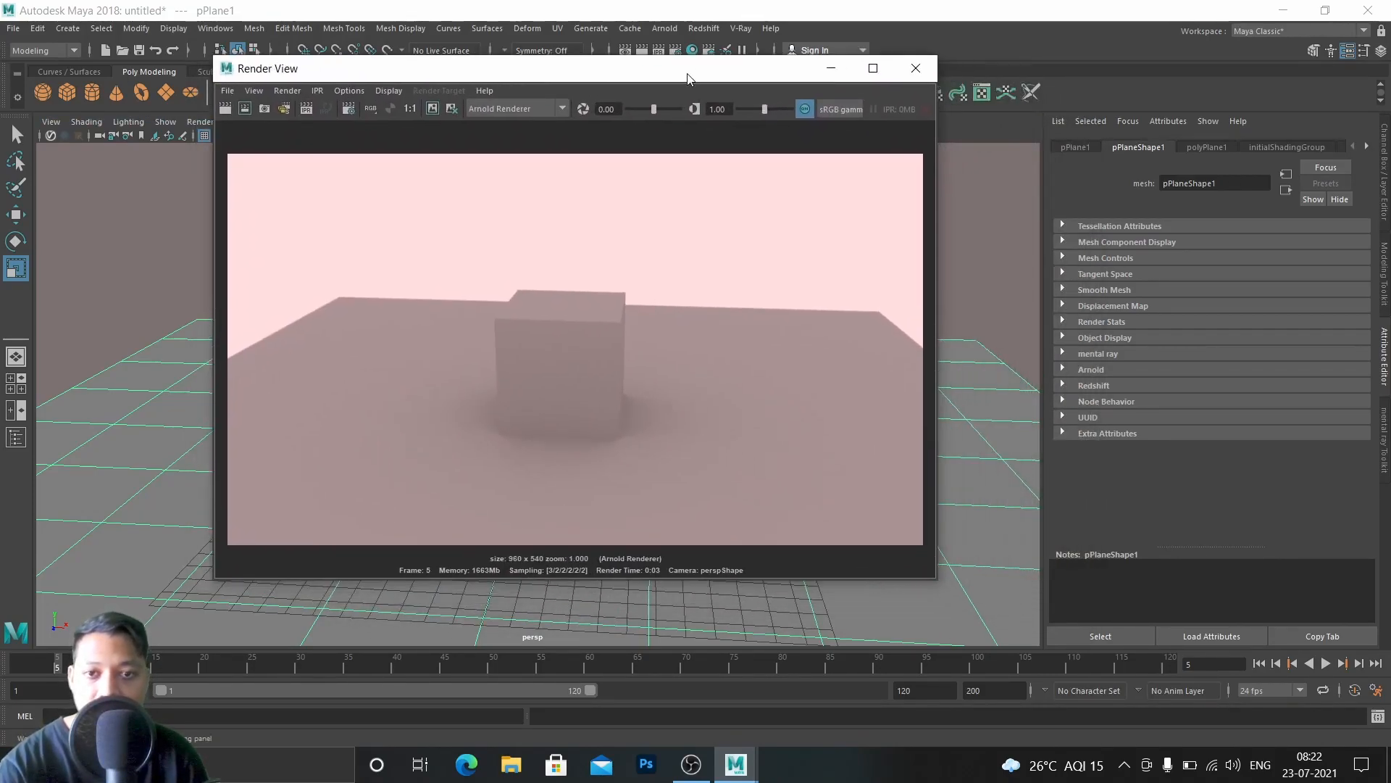
scroll(561, 414, "up", 2)
scroll(561, 415, "down", 3)
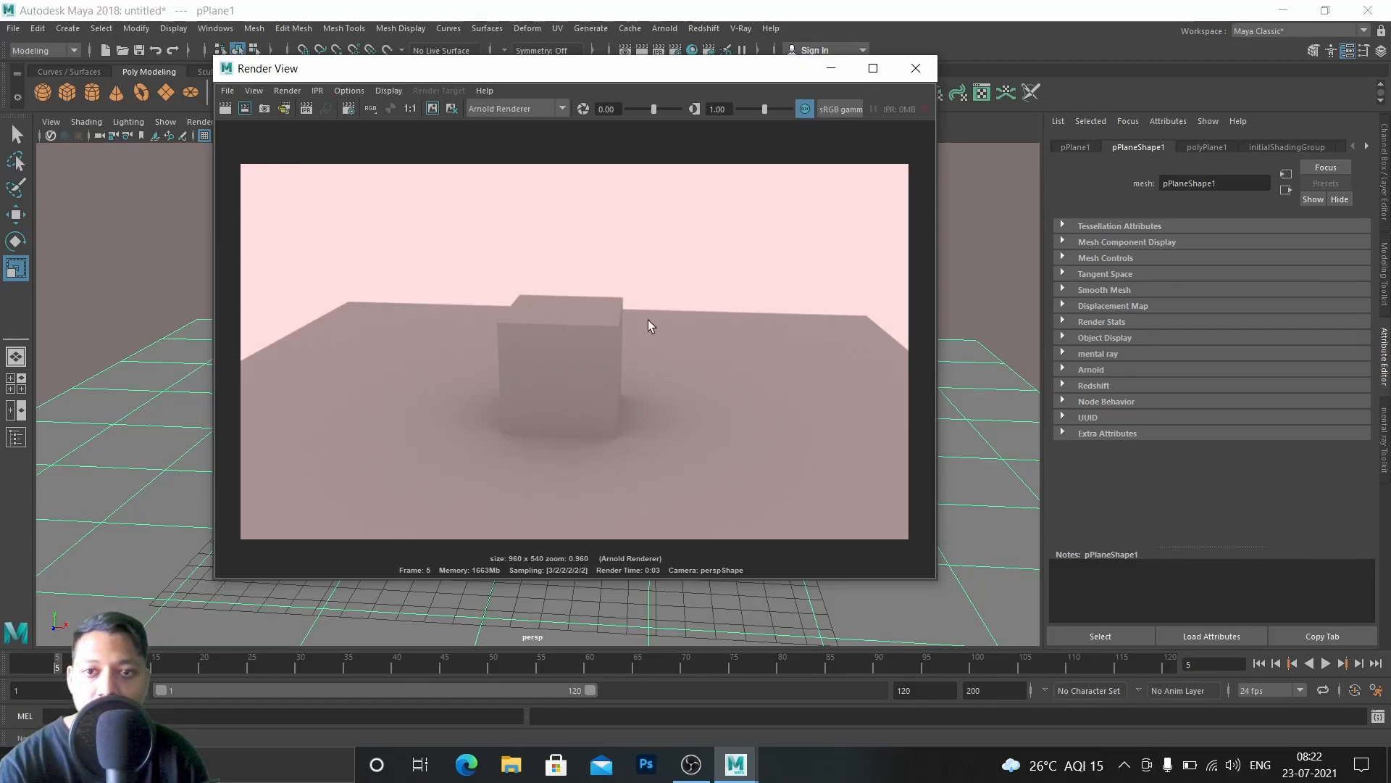
scroll(625, 448, "up", 5)
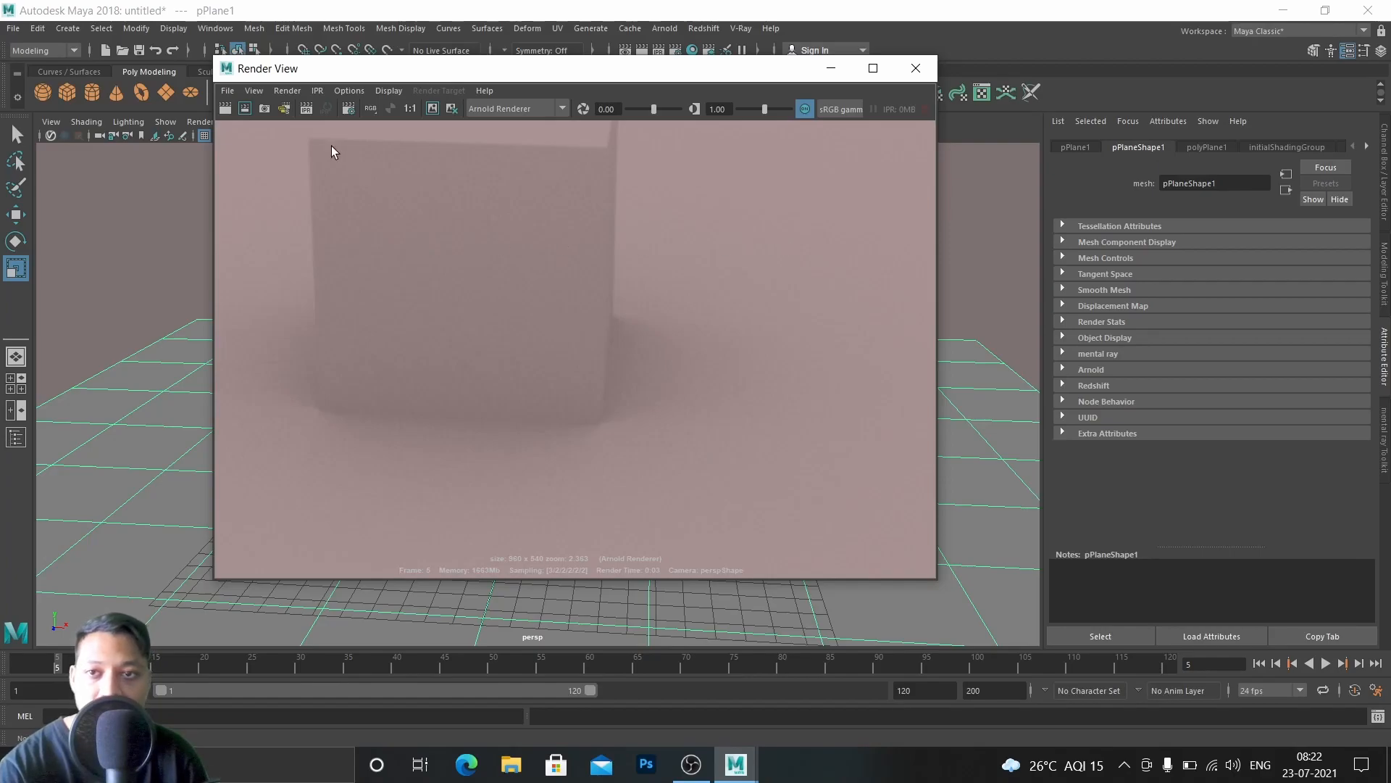
left_click(244, 110)
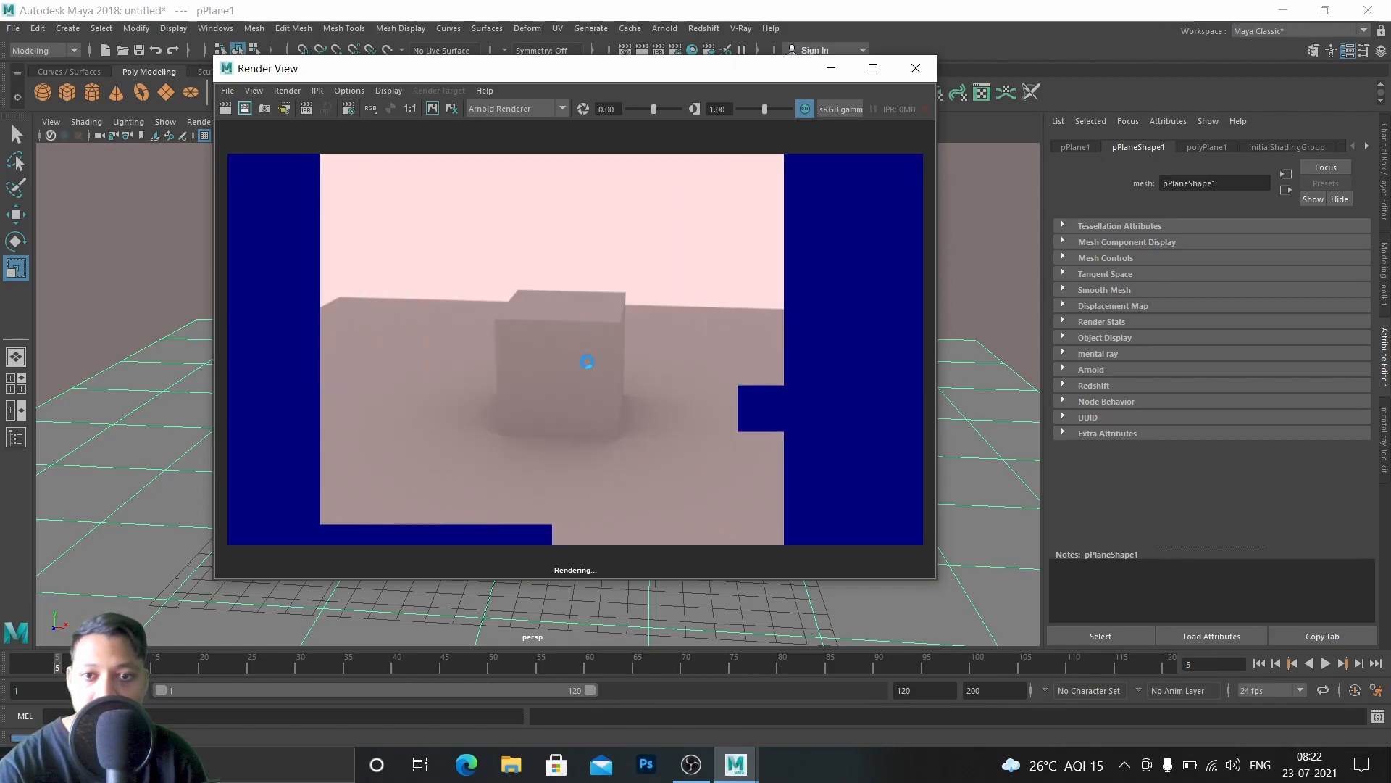
Step: Mark a region over the cube's lower-right corner and its shadow, and render only that region with Arnold
scroll(648, 393, "up", 6)
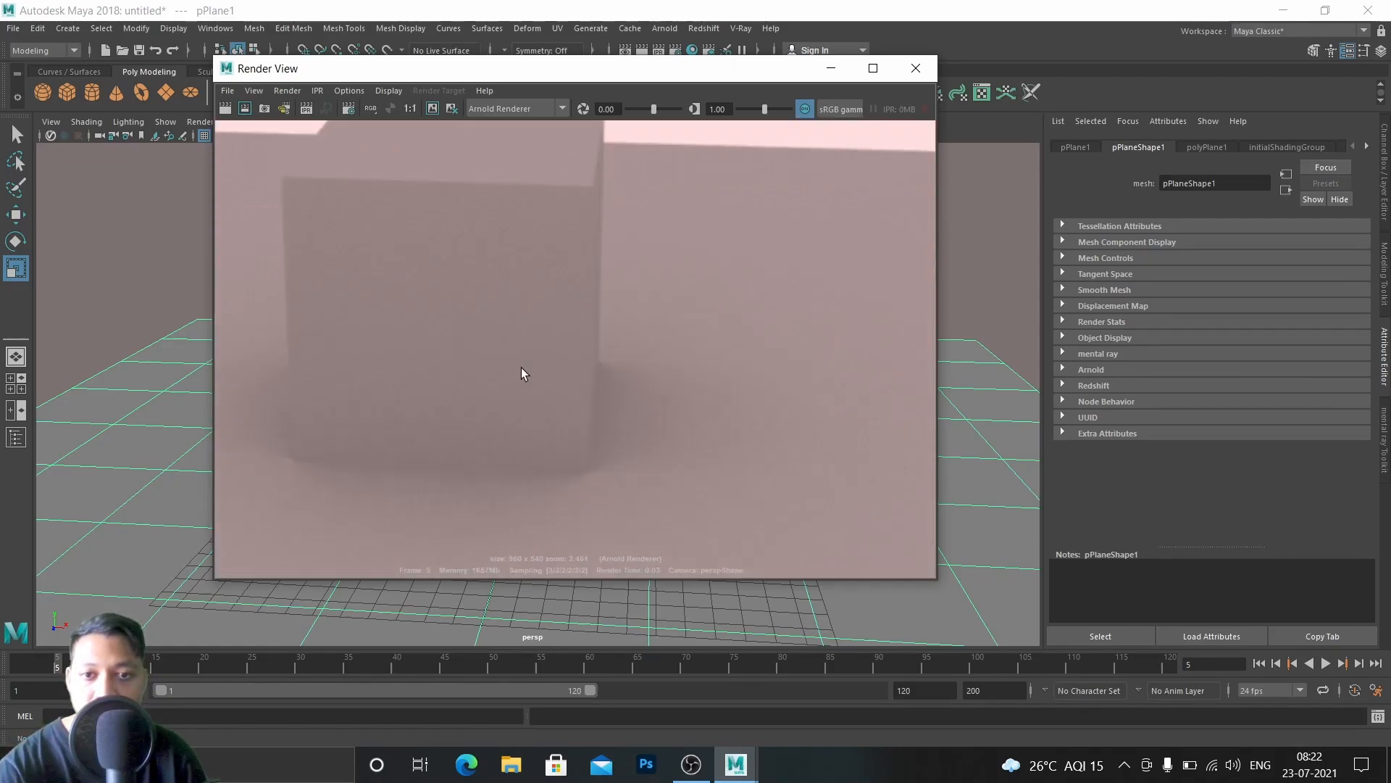
left_click_drag(485, 315, 728, 491)
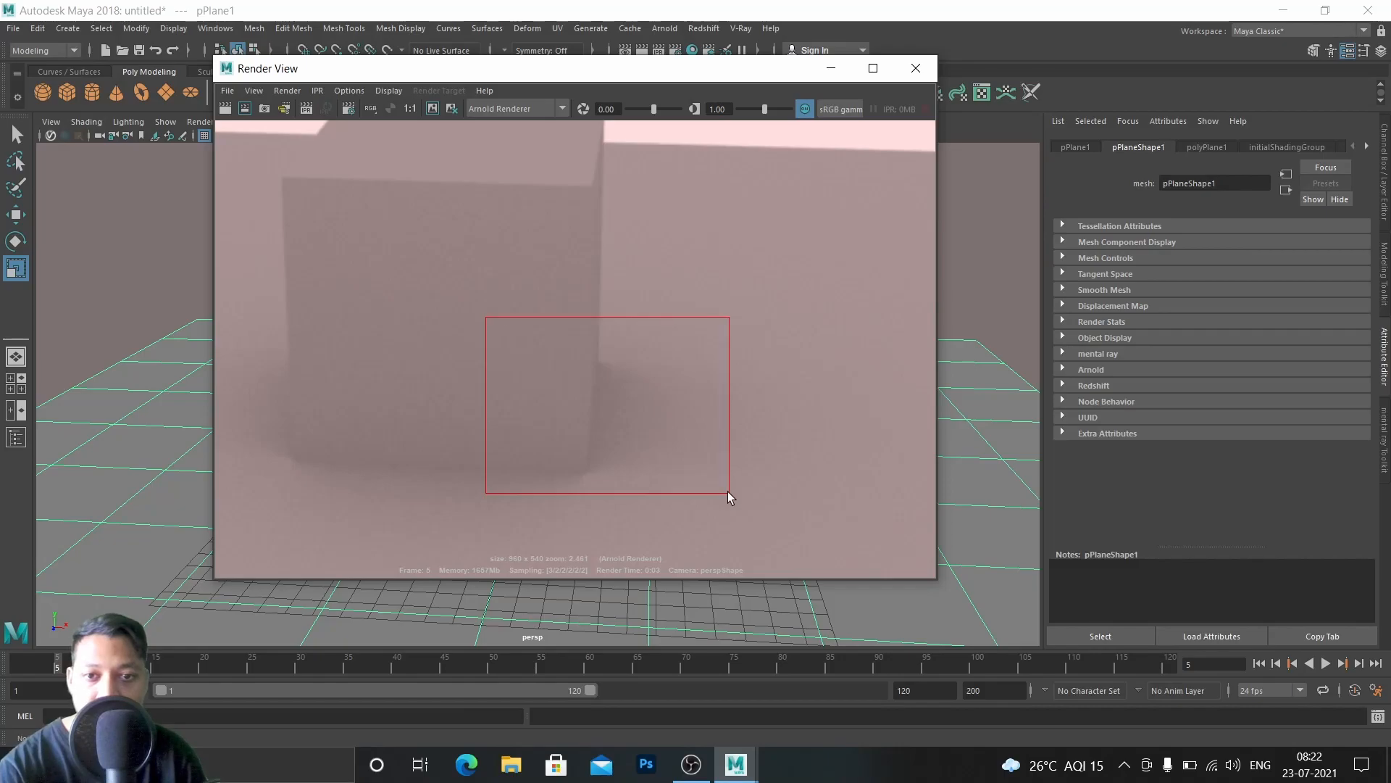
left_click(245, 109)
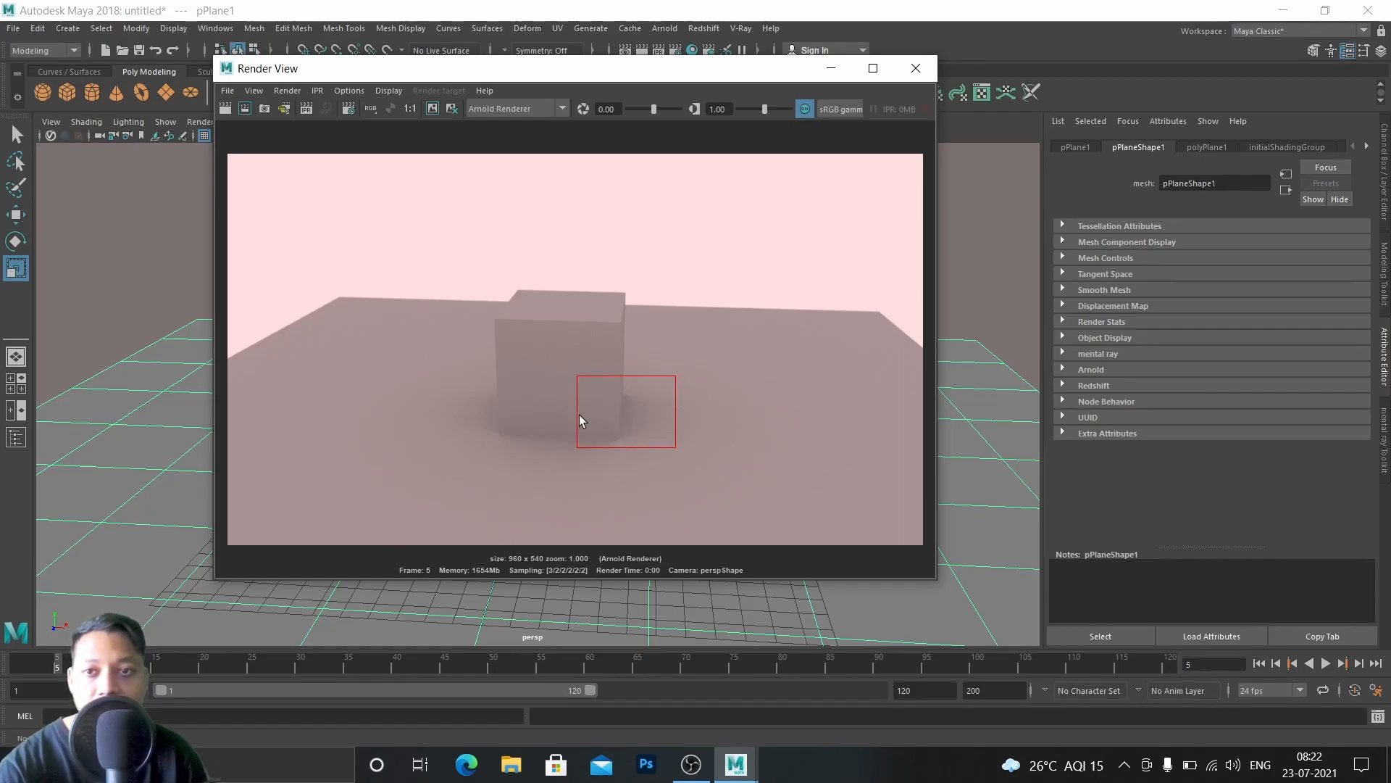
Step: Take a wireframe snapshot of the scene in the Render View, and render the full frame again
left_click(263, 110)
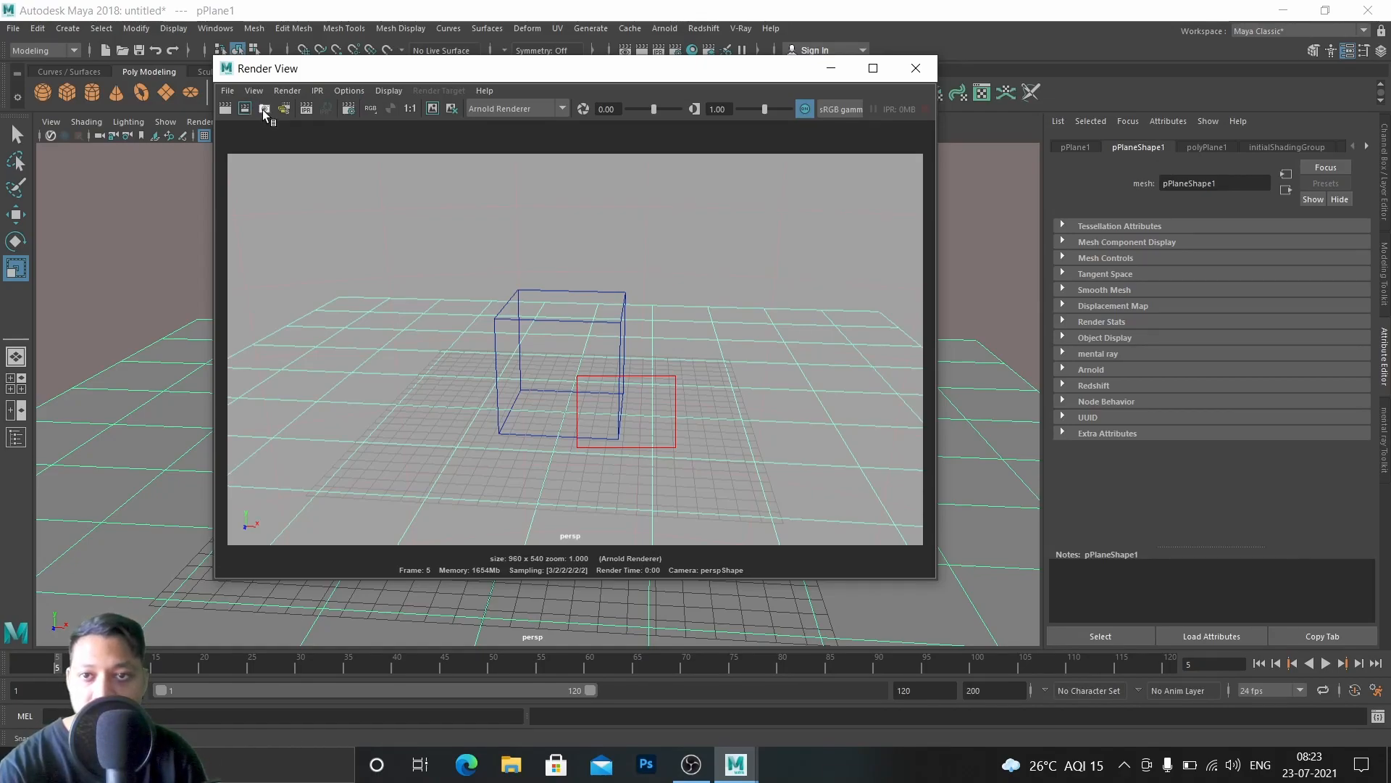
left_click(225, 111)
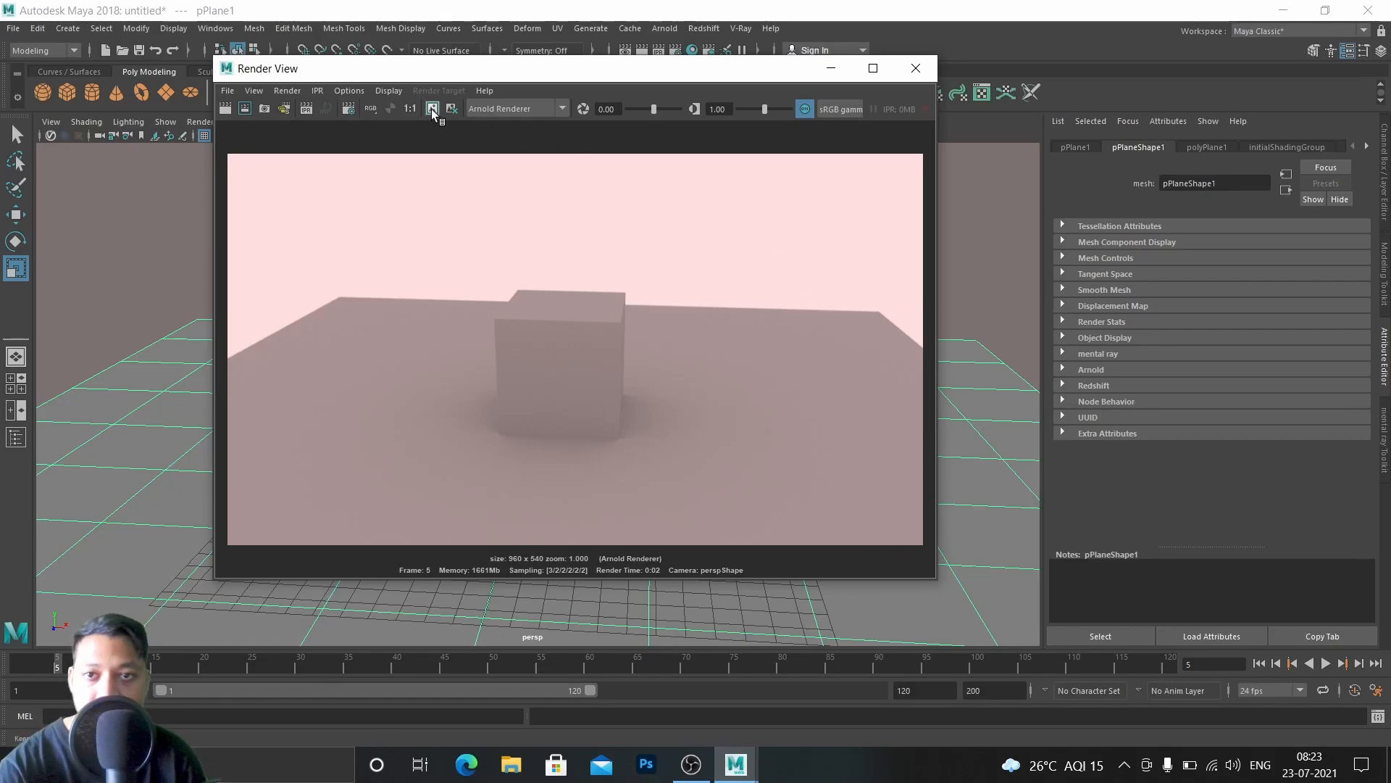
left_click(774, 306)
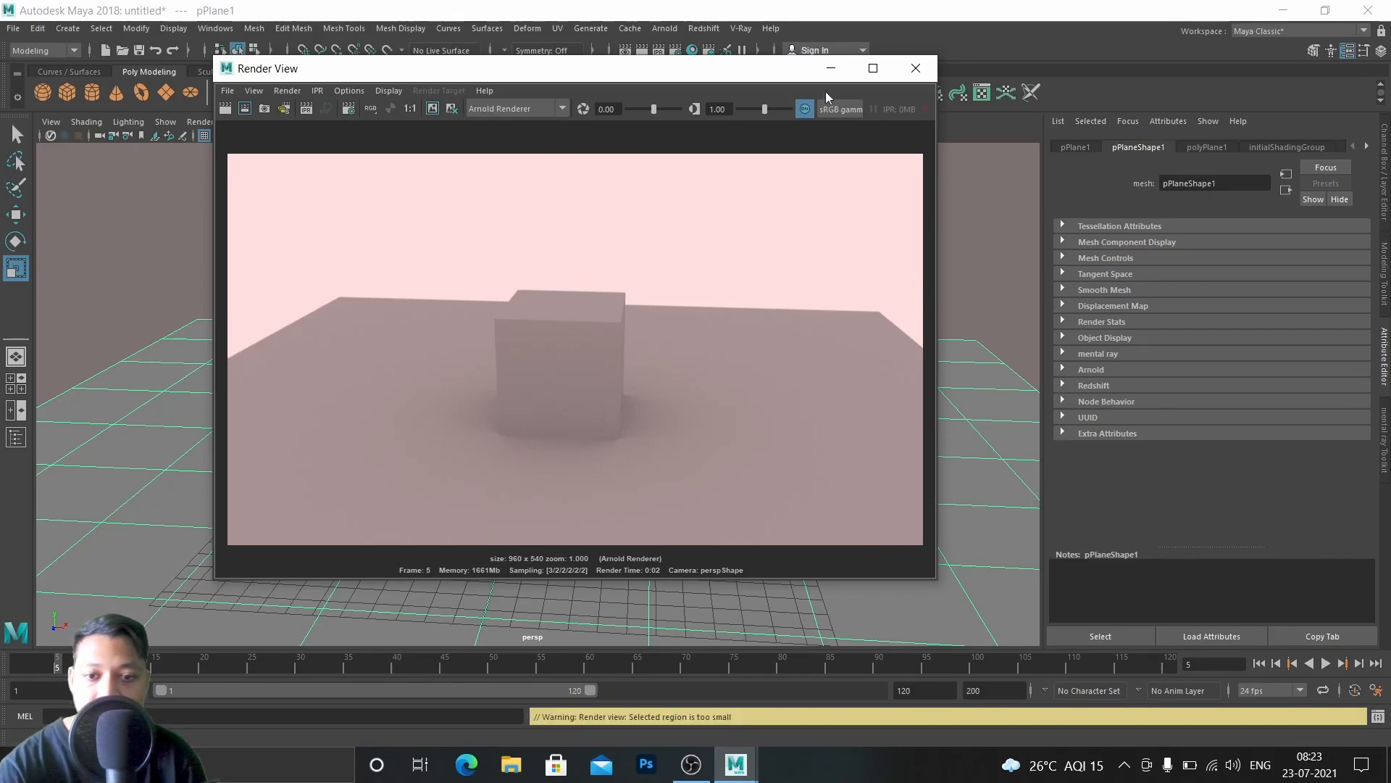
Step: Close the Render View and delete the Arnold Skydome Light from the scene
left_click(916, 72)
left_click_drag(902, 241, 752, 217)
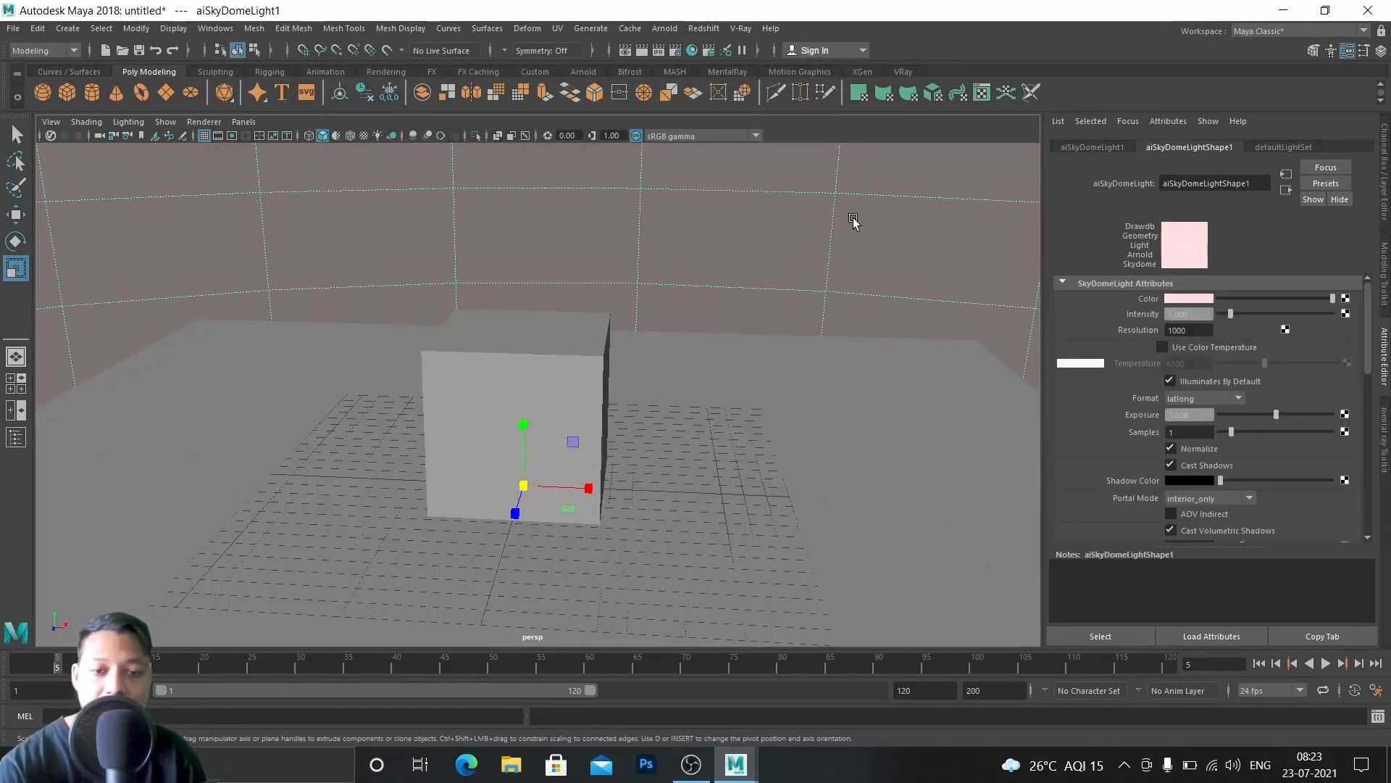
key("Delete")
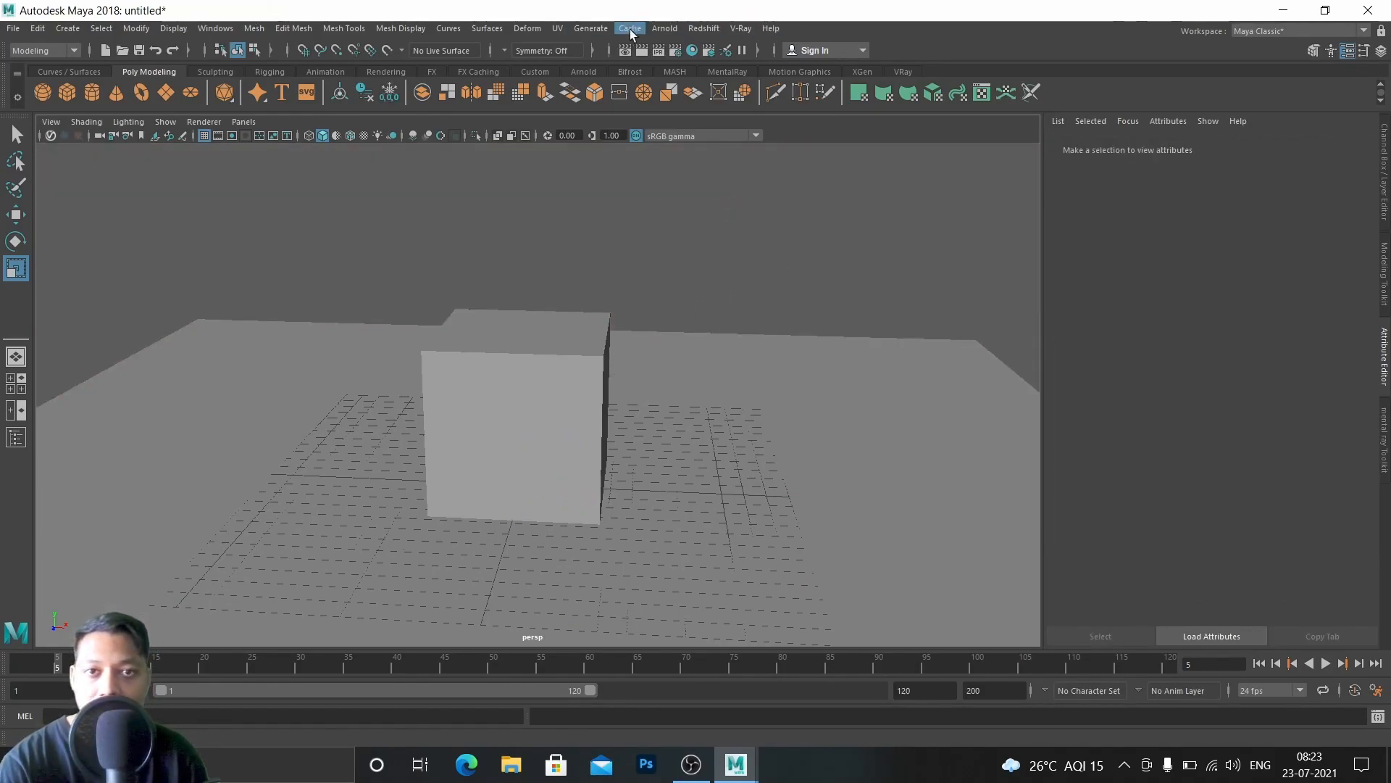
Step: Add a V-Ray Dome Light to the scene and review its attributes
left_click(749, 30)
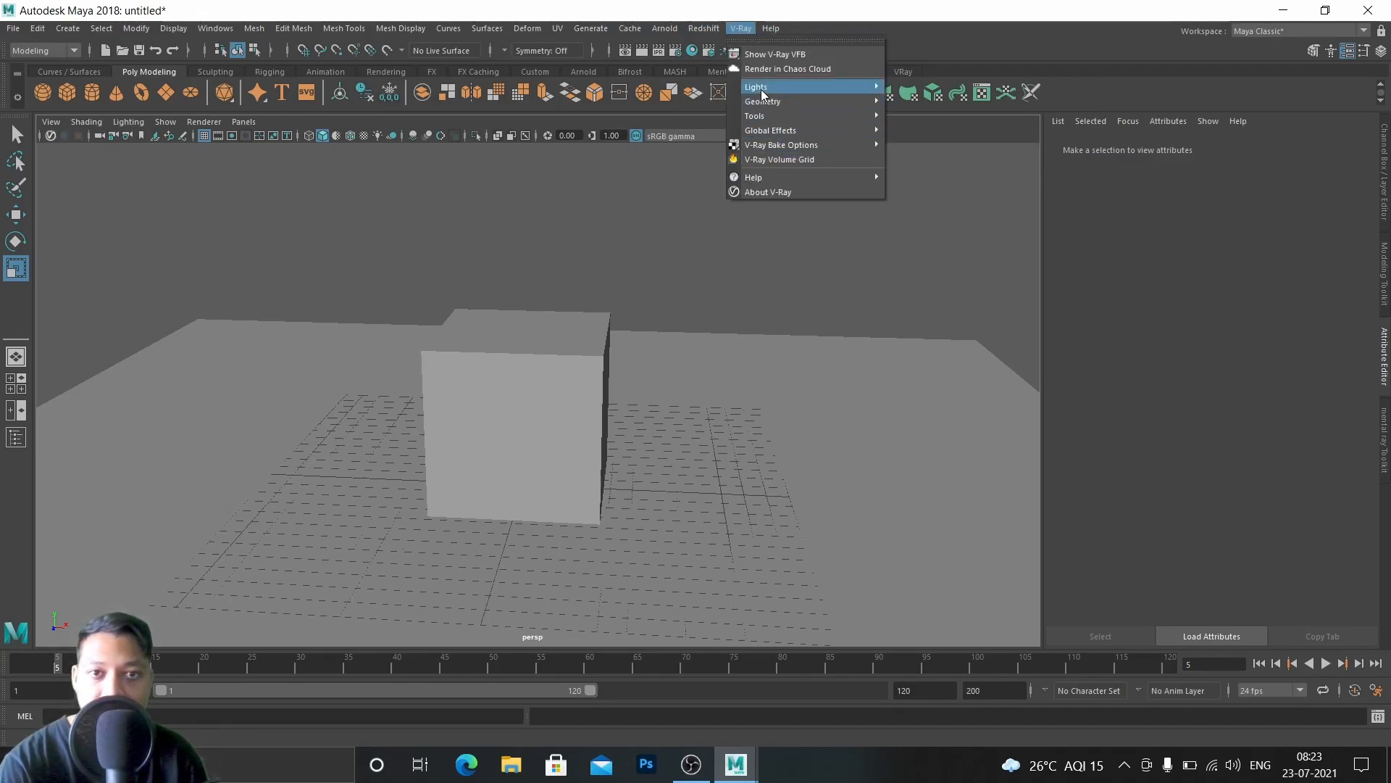
mouse_move(762, 93)
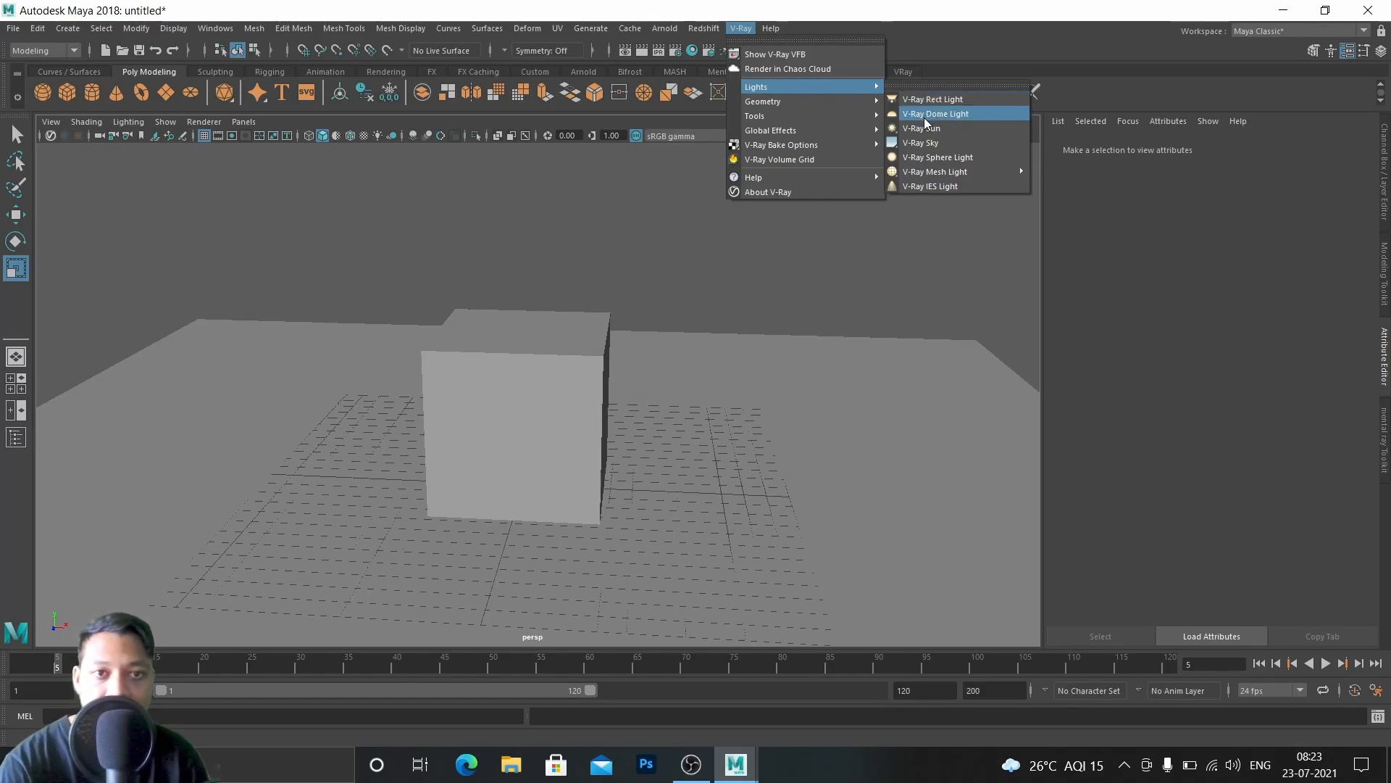
left_click(966, 118)
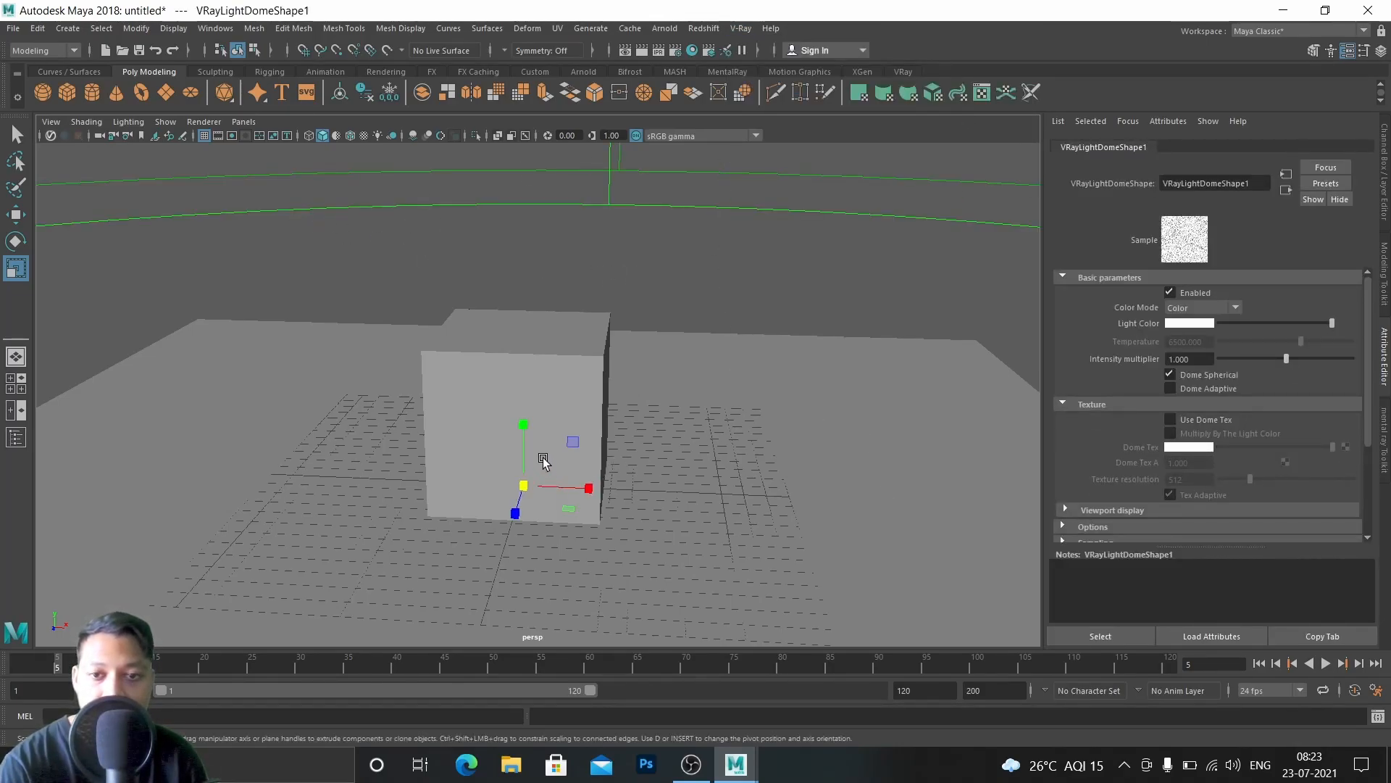
scroll(1227, 492, "down", 3)
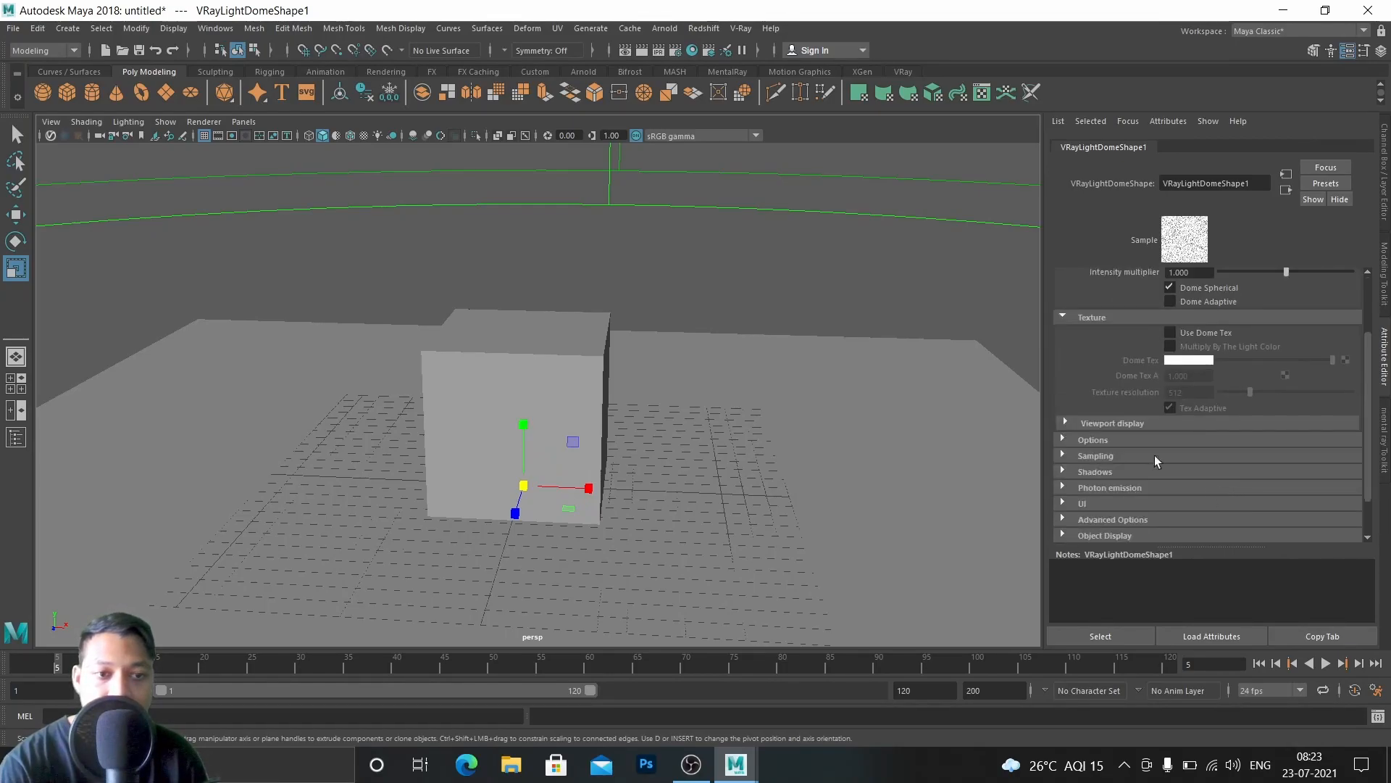
Step: Switch the Render View's renderer to V-Ray and render the cube and floor in the V-Ray frame buffer
left_click(641, 51)
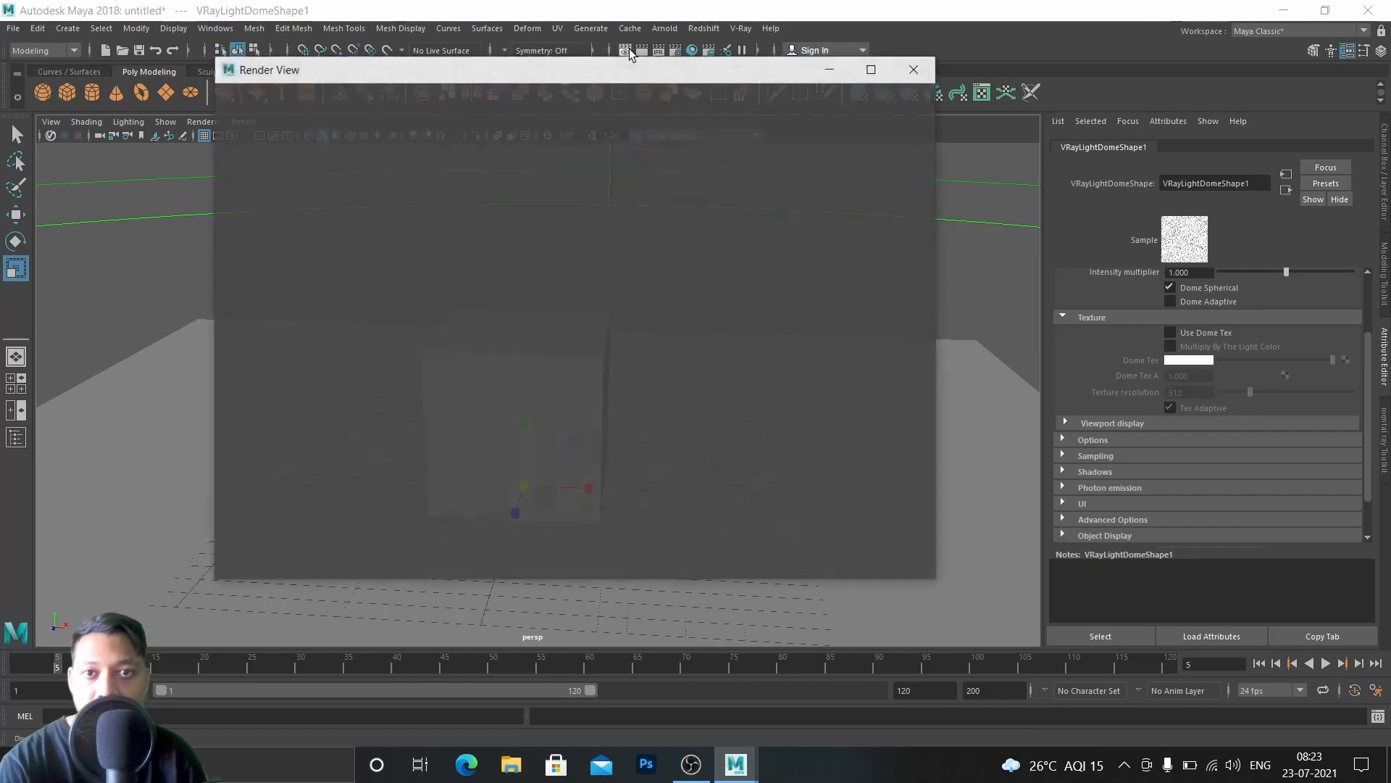
mouse_move(694, 72)
left_mouse_down()
mouse_move(716, 157)
mouse_move(702, 88)
left_mouse_up()
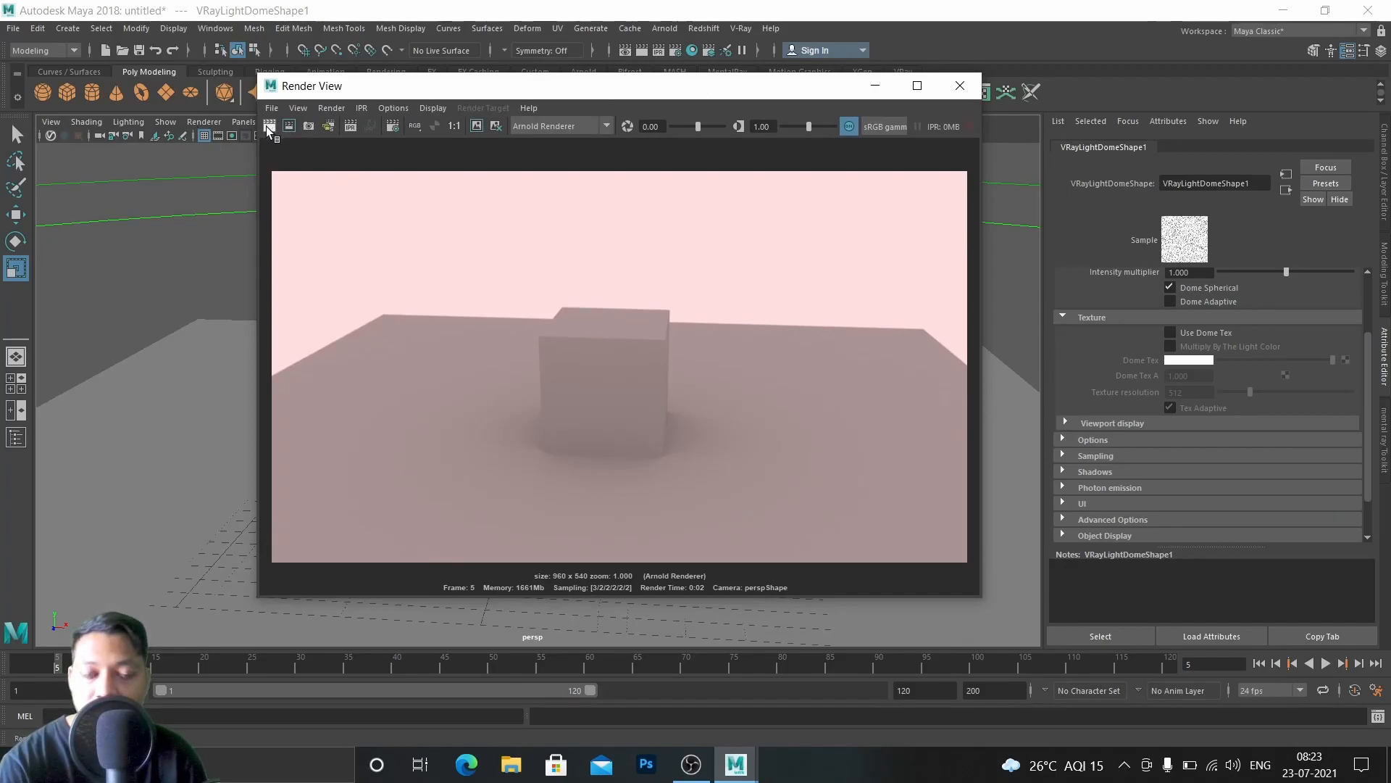
left_click(559, 125)
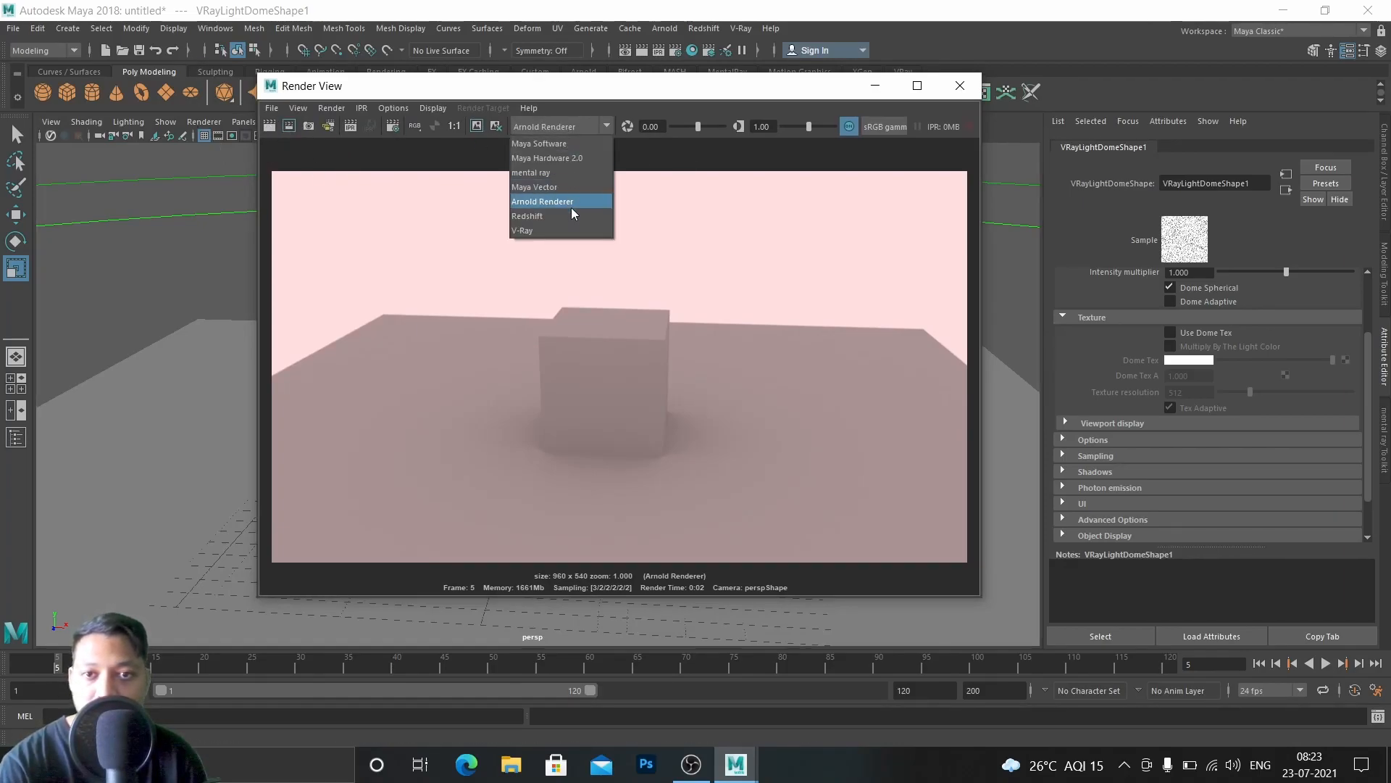
left_click(529, 229)
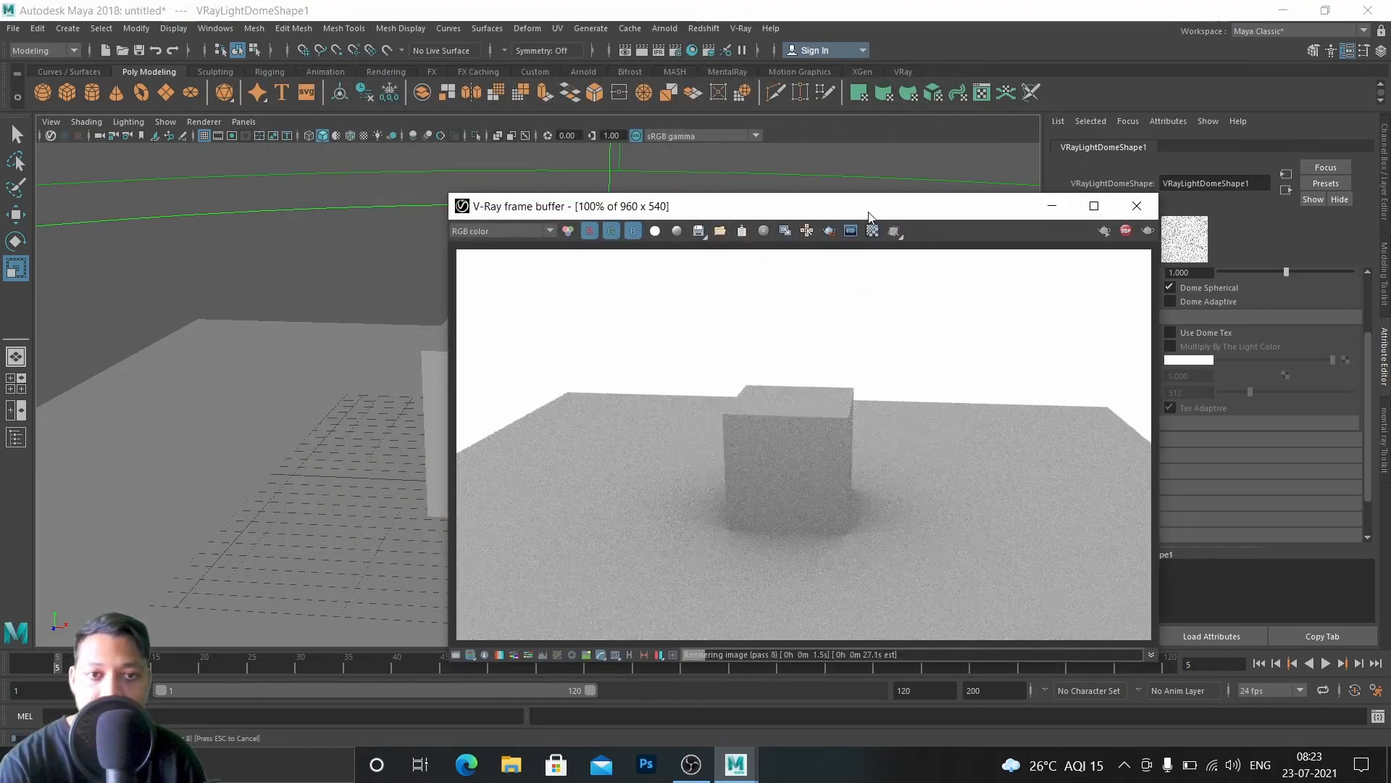
left_click_drag(869, 212, 796, 134)
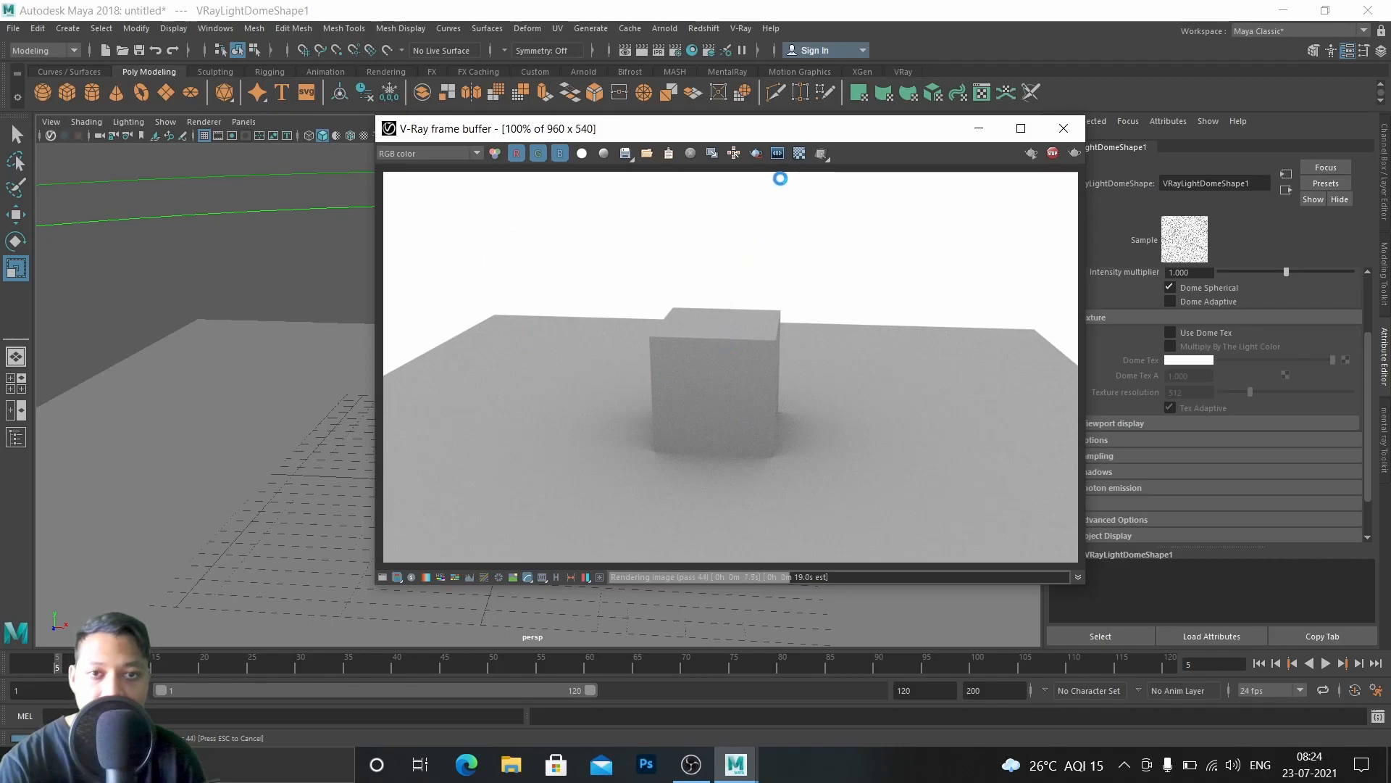
left_click_drag(781, 134, 731, 112)
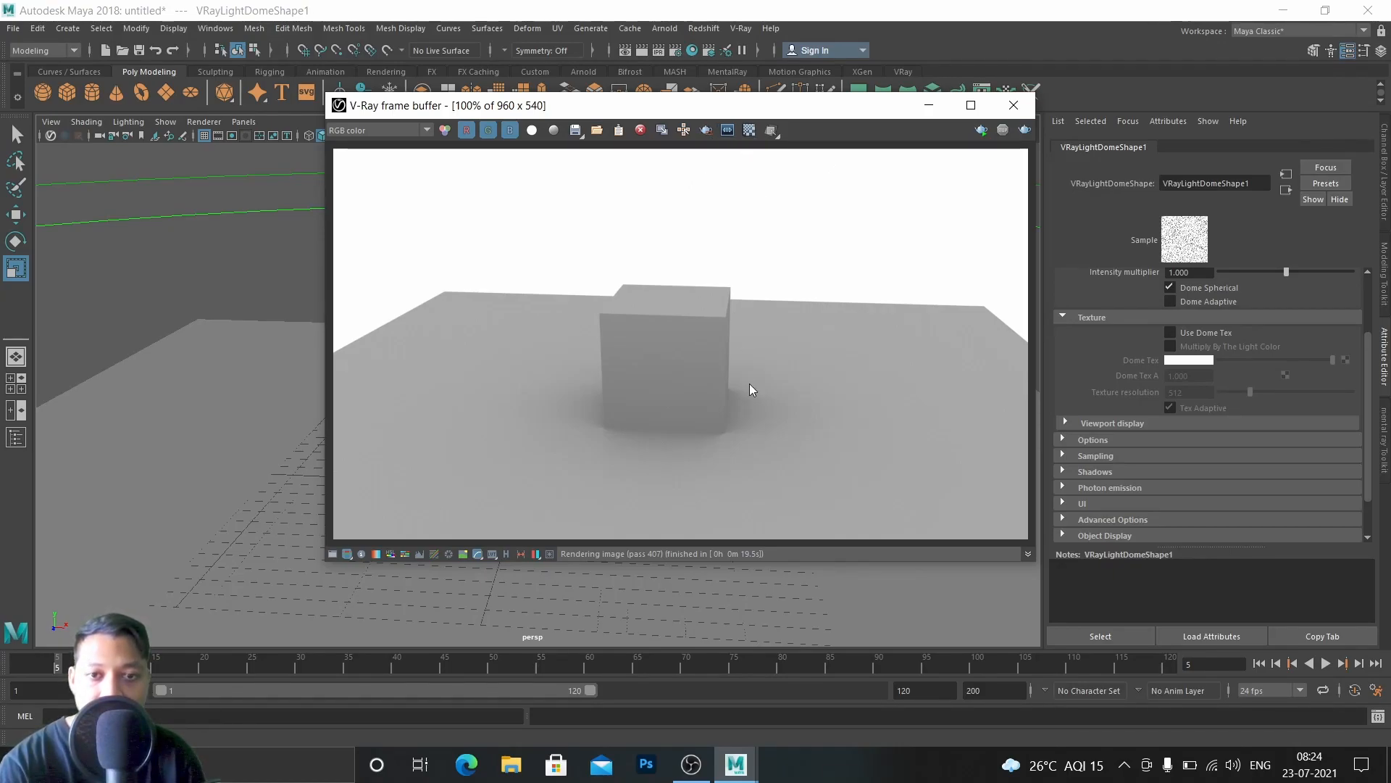
Step: Render only a region over the cube's lower-right corner with V-Ray, and close the frame buffer
left_click(705, 130)
left_click_drag(700, 367, 846, 473)
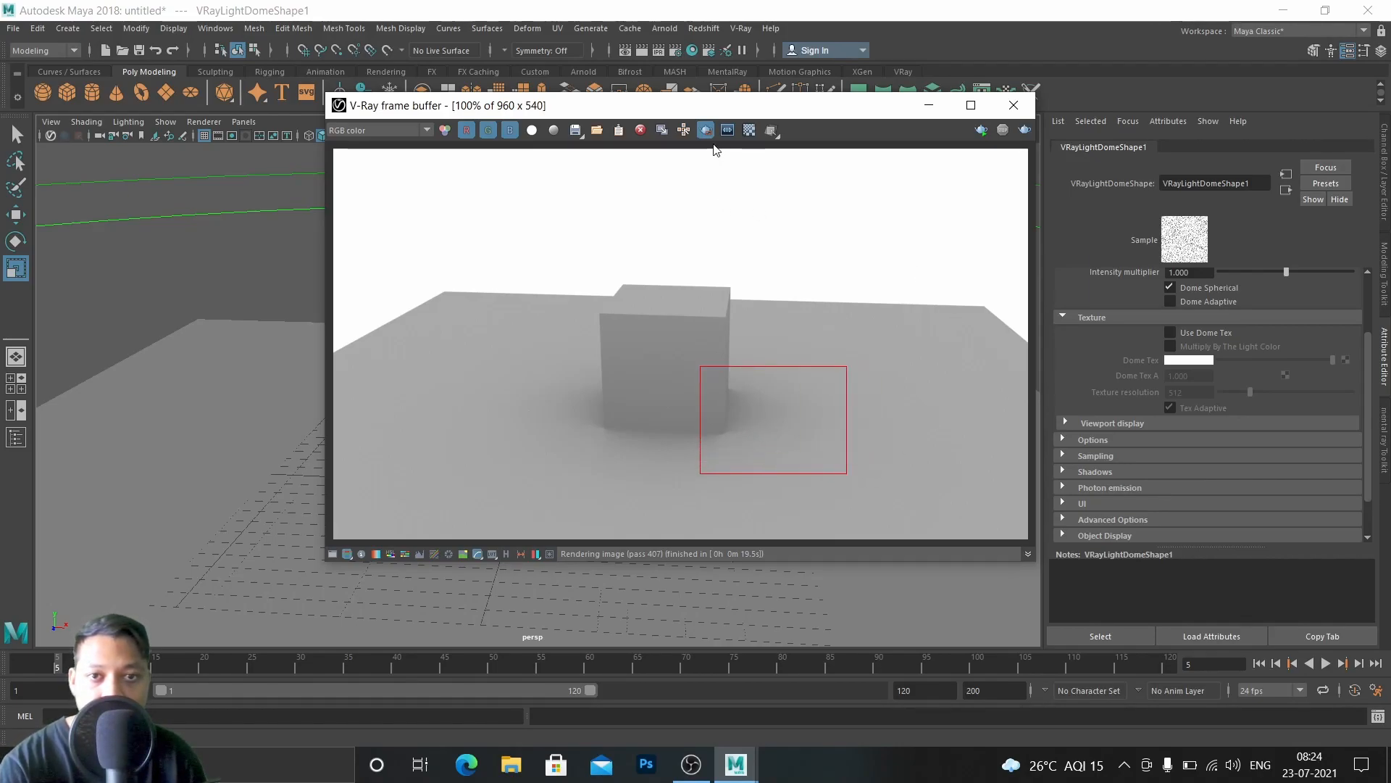
left_click(1024, 134)
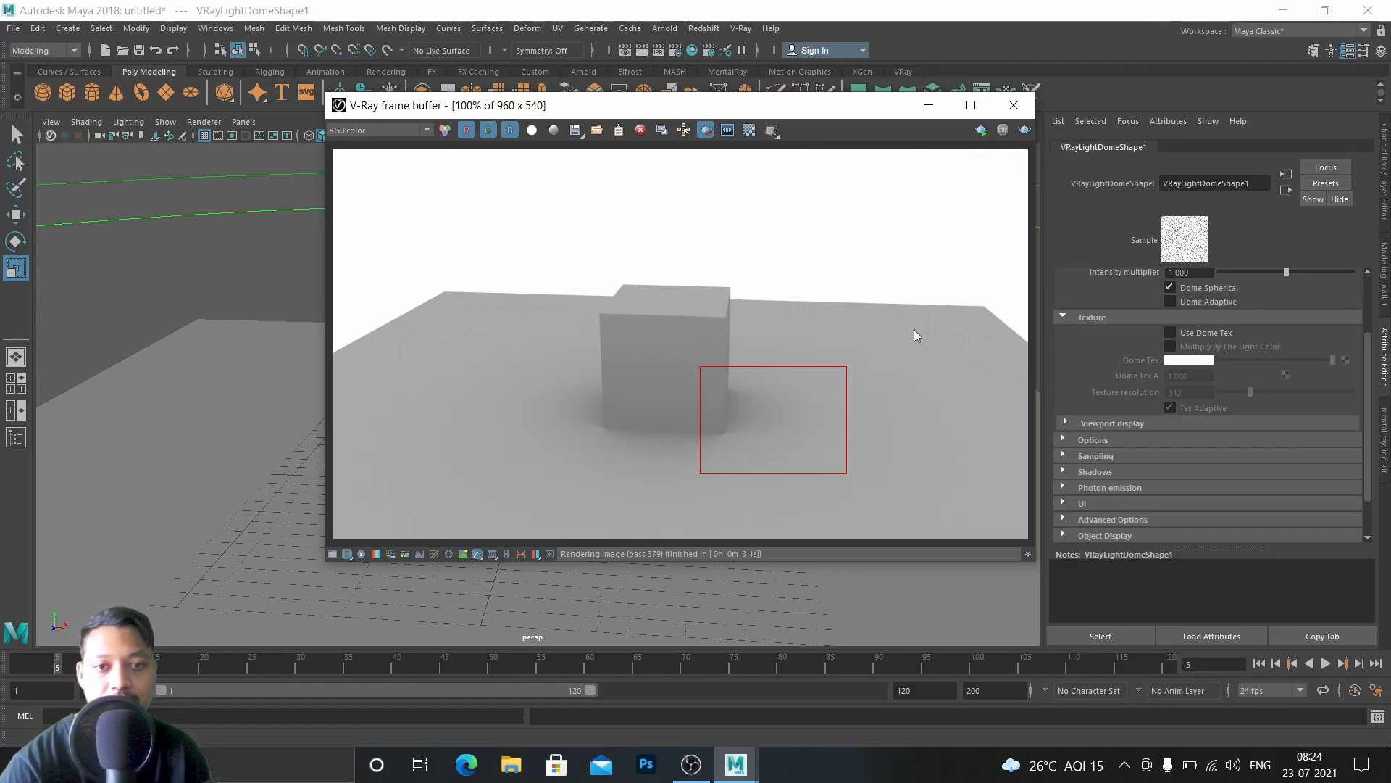
left_click(1015, 107)
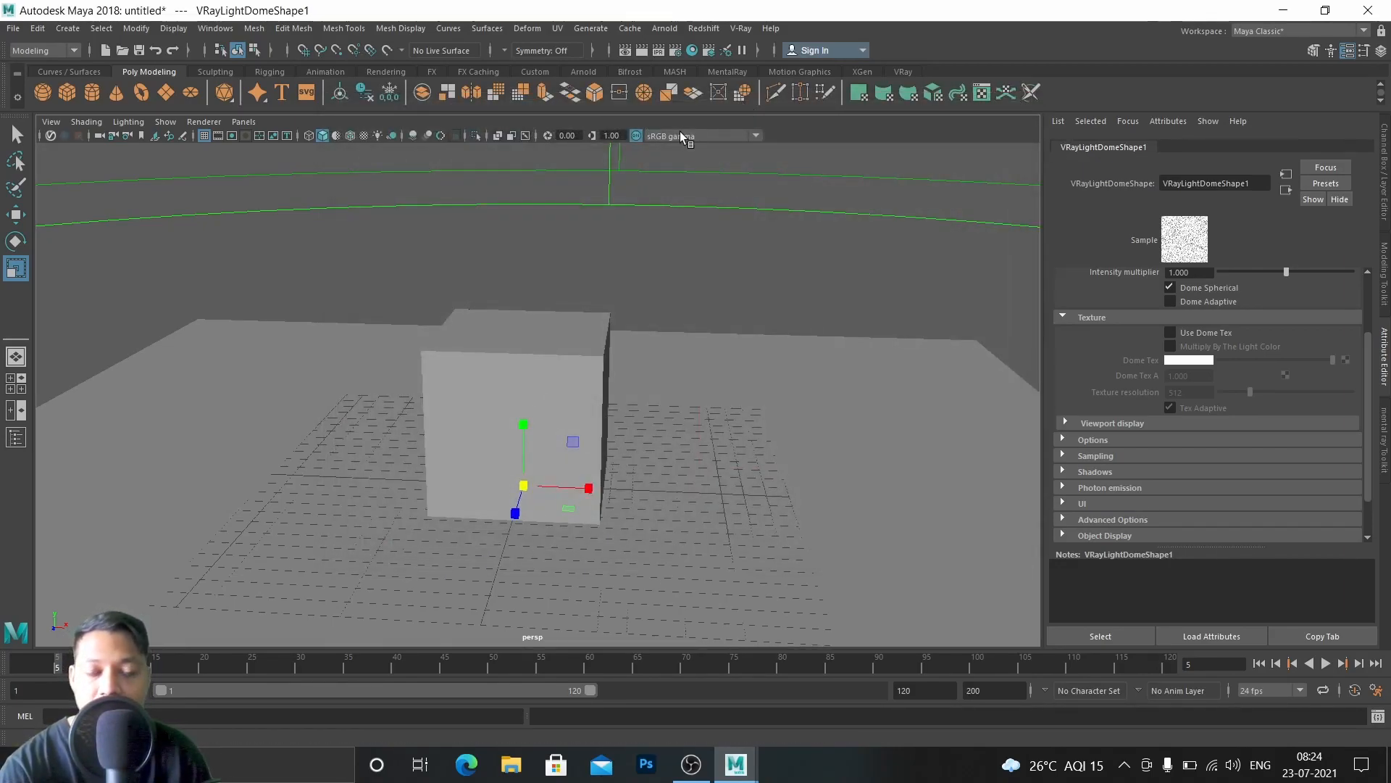
Step: Remove the V-Ray Dome Light and add a Directional Light to the scene
left_click(852, 246)
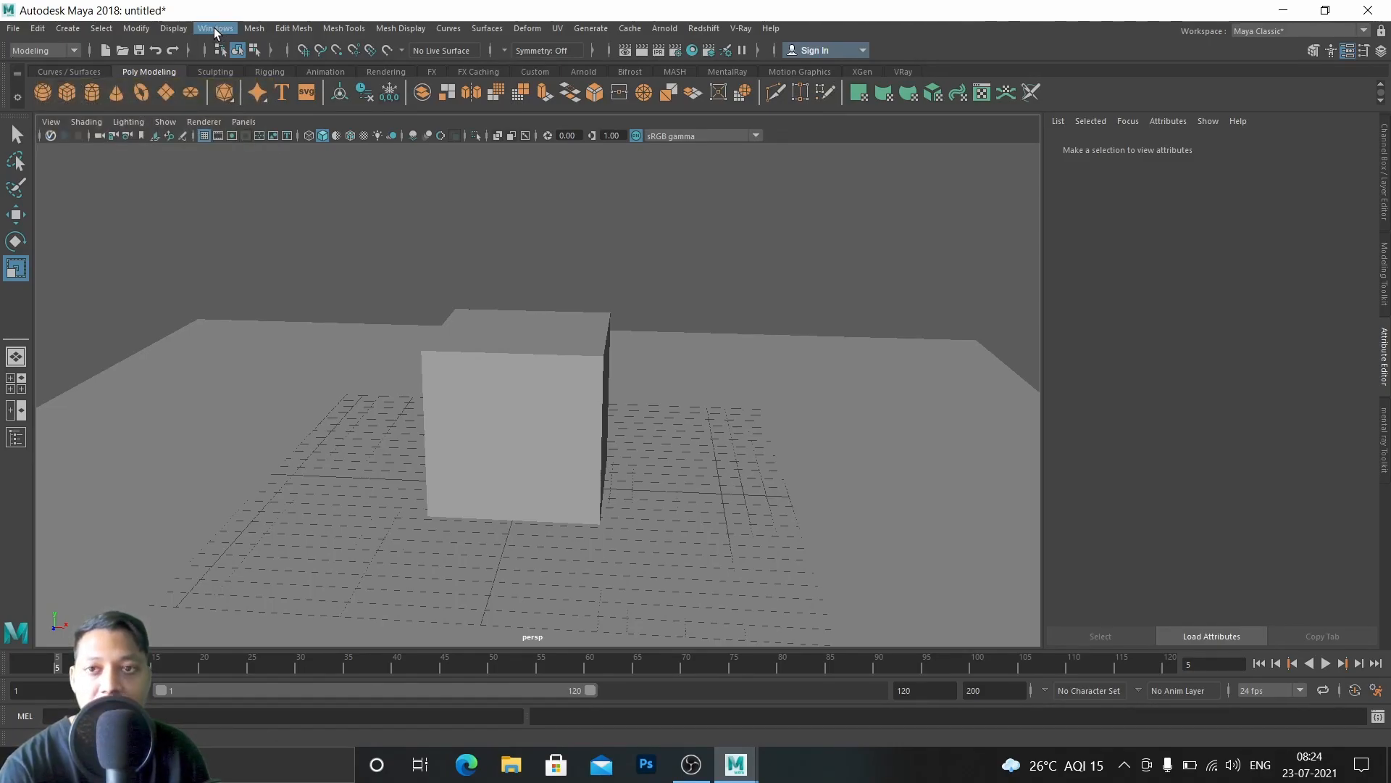
left_click(67, 28)
mouse_move(119, 110)
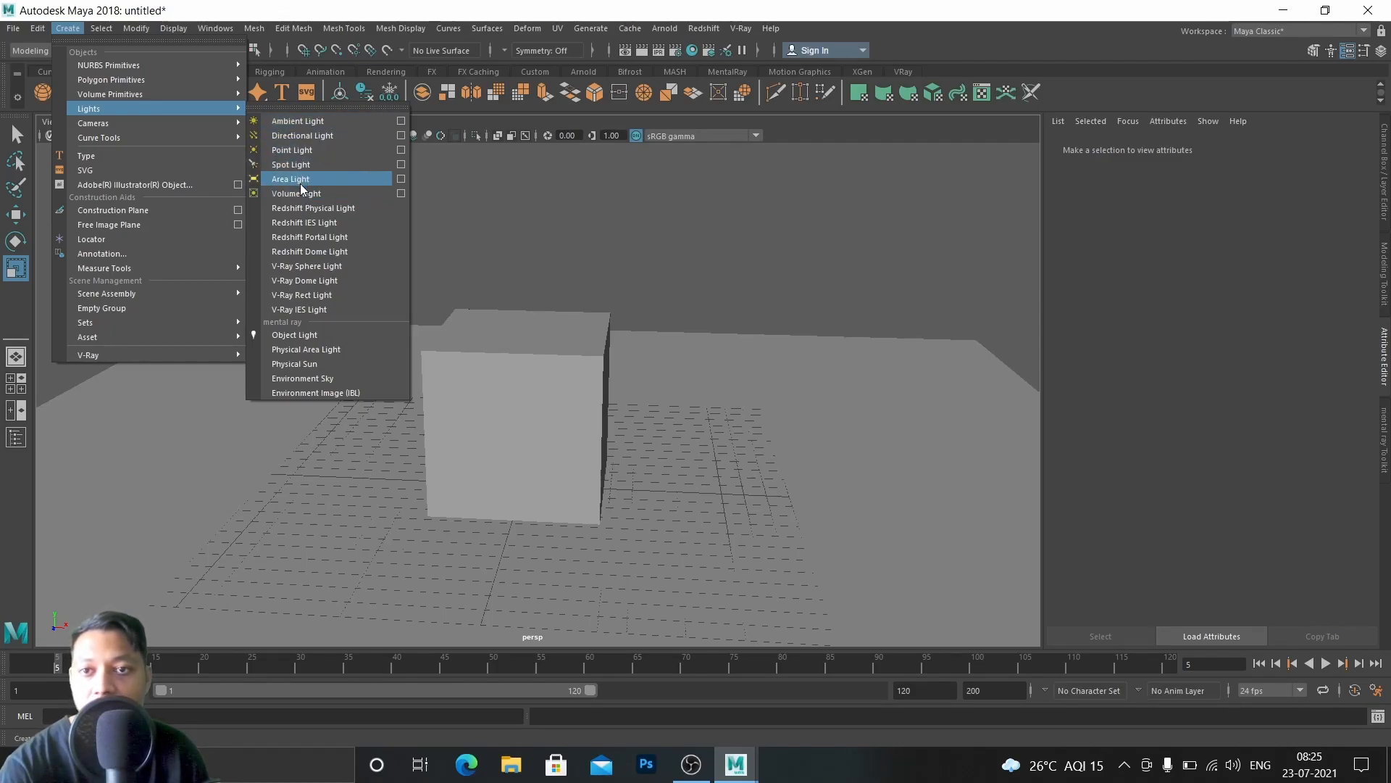
left_click(310, 137)
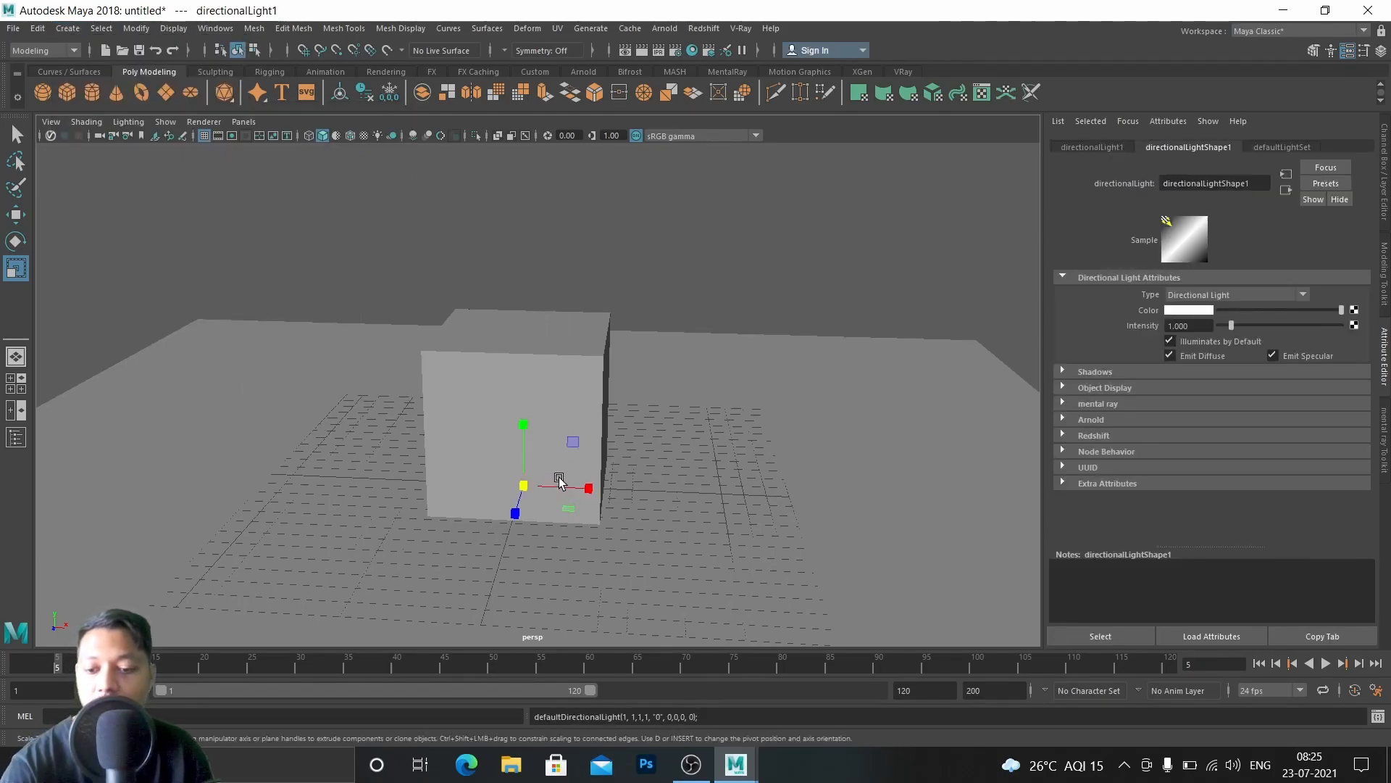
Step: Enlarge the directional light and place it above and to the left of the cube, rotated to shine down across it
left_click_drag(524, 484, 893, 505)
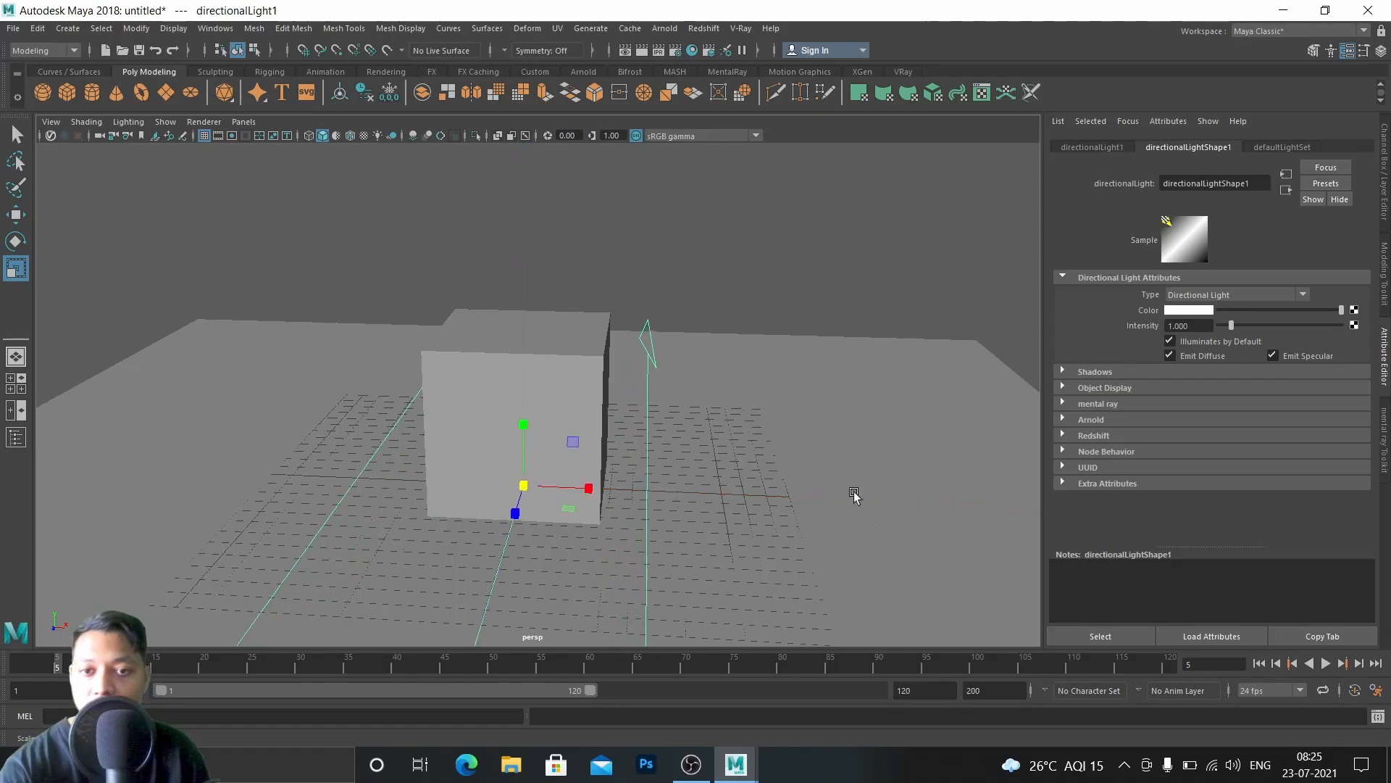
key("w")
left_click_drag(512, 426, 317, 271)
key("e")
left_click_drag(264, 348, 211, 290)
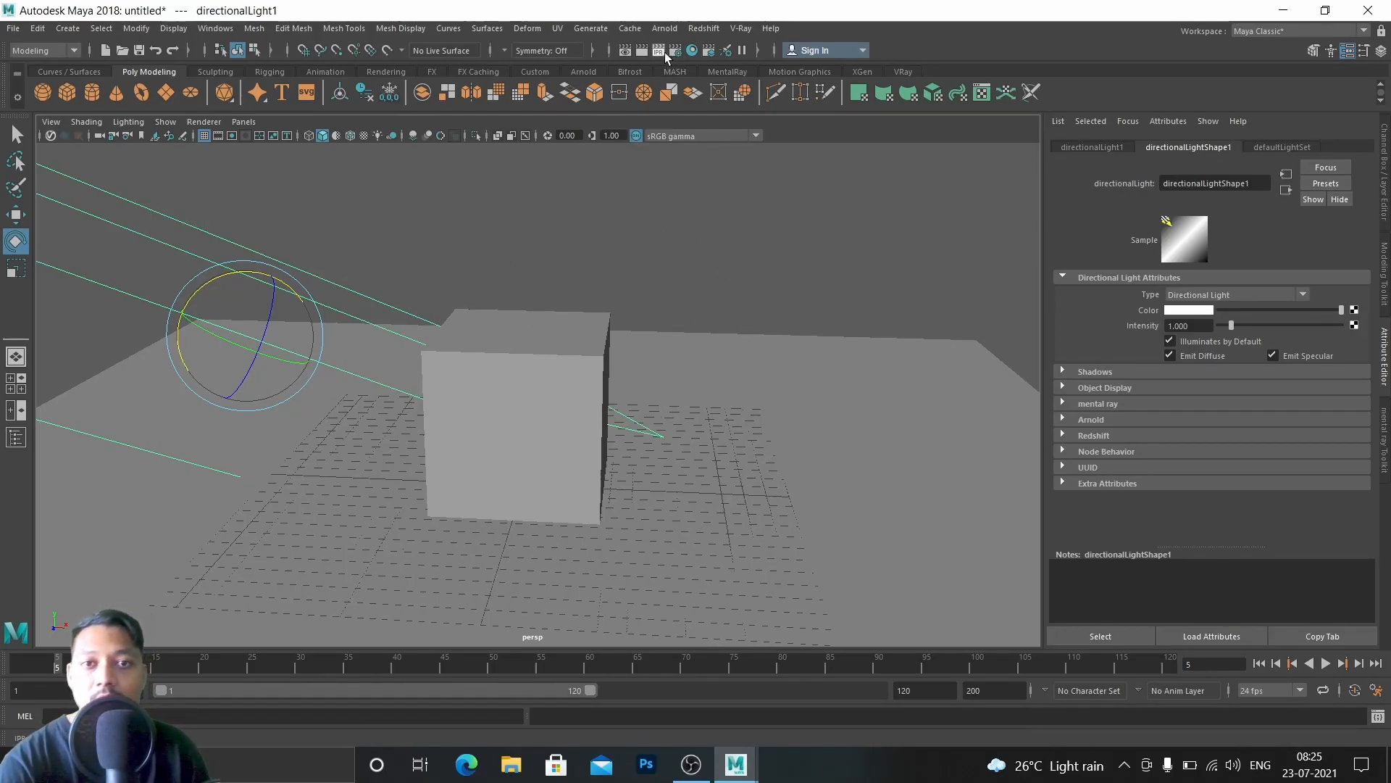
Step: Render the cube and floor with mental ray in the Render View, and close the window
left_click(627, 52)
left_click(570, 125)
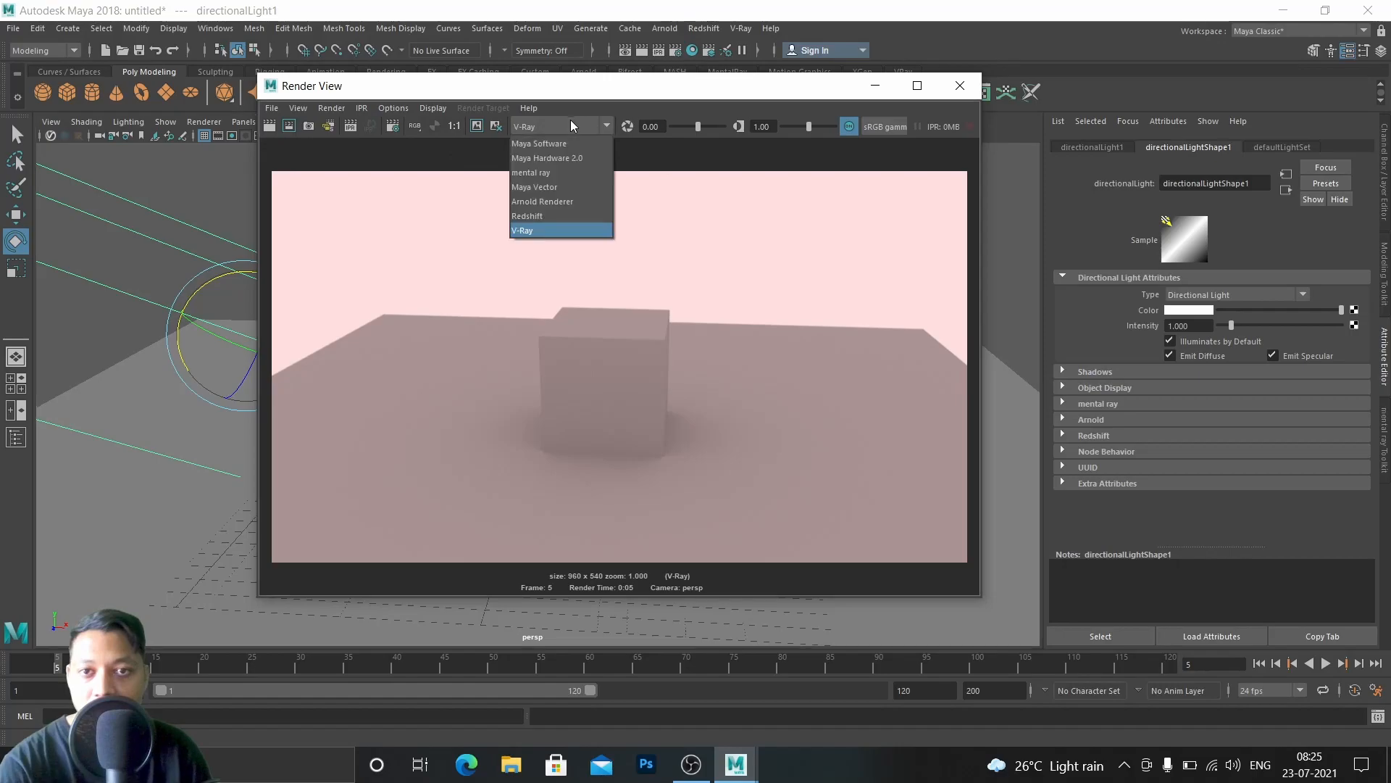
left_click(545, 176)
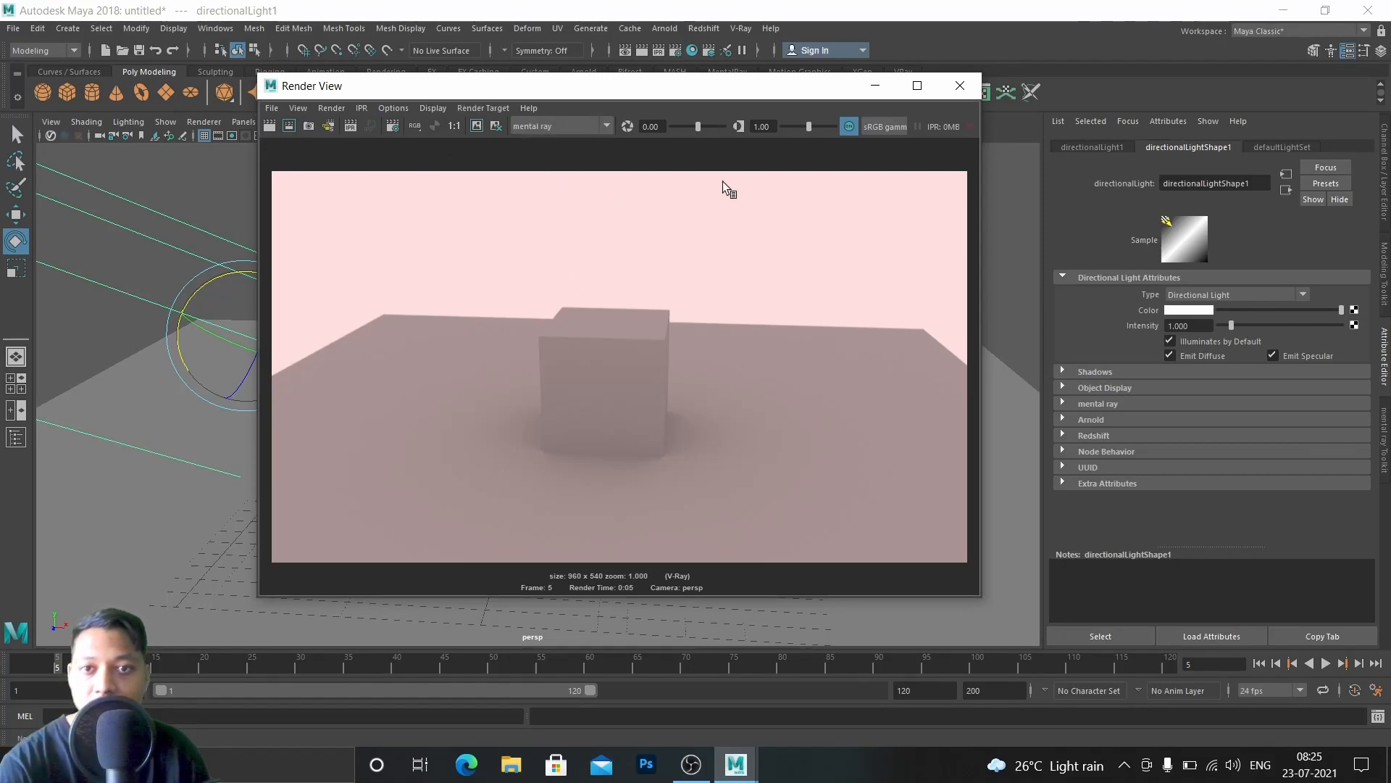
left_click(270, 126)
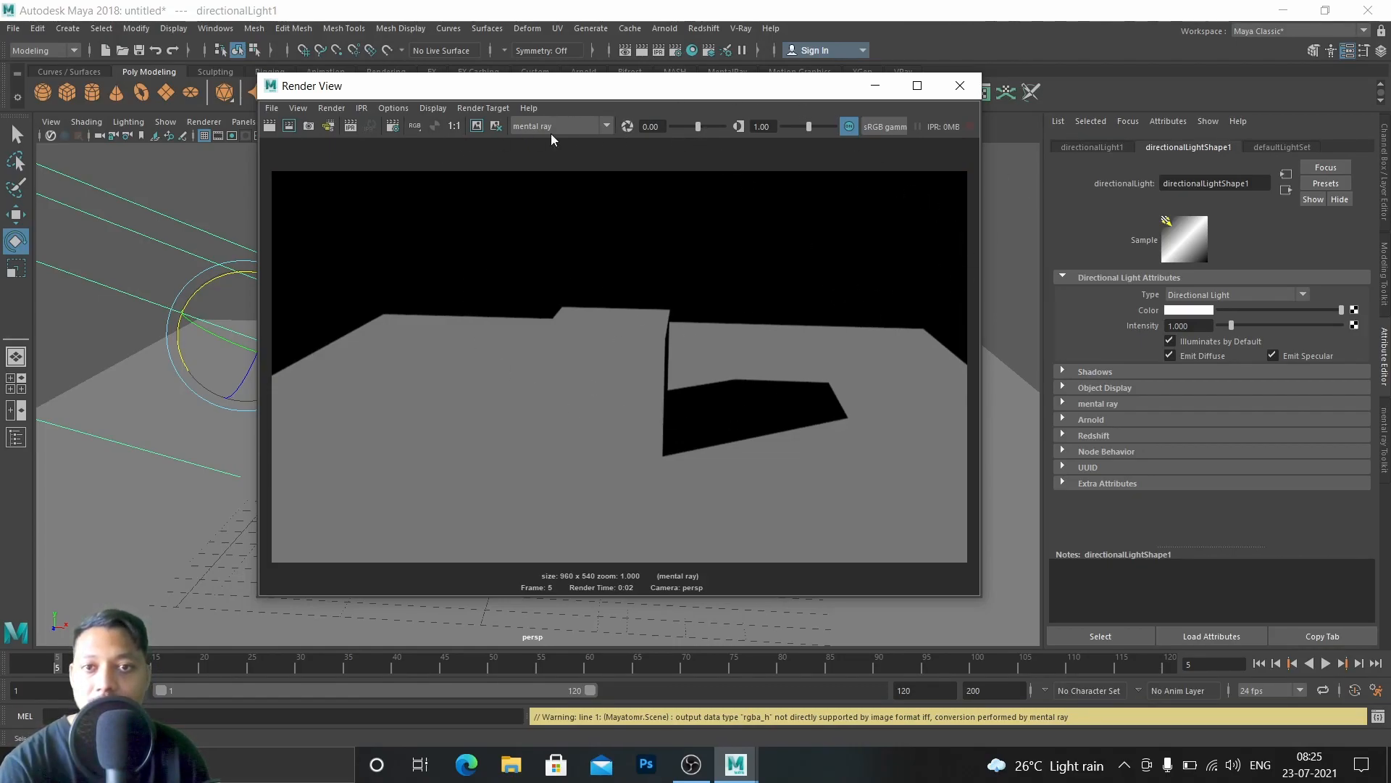
left_click_drag(830, 94, 744, 84)
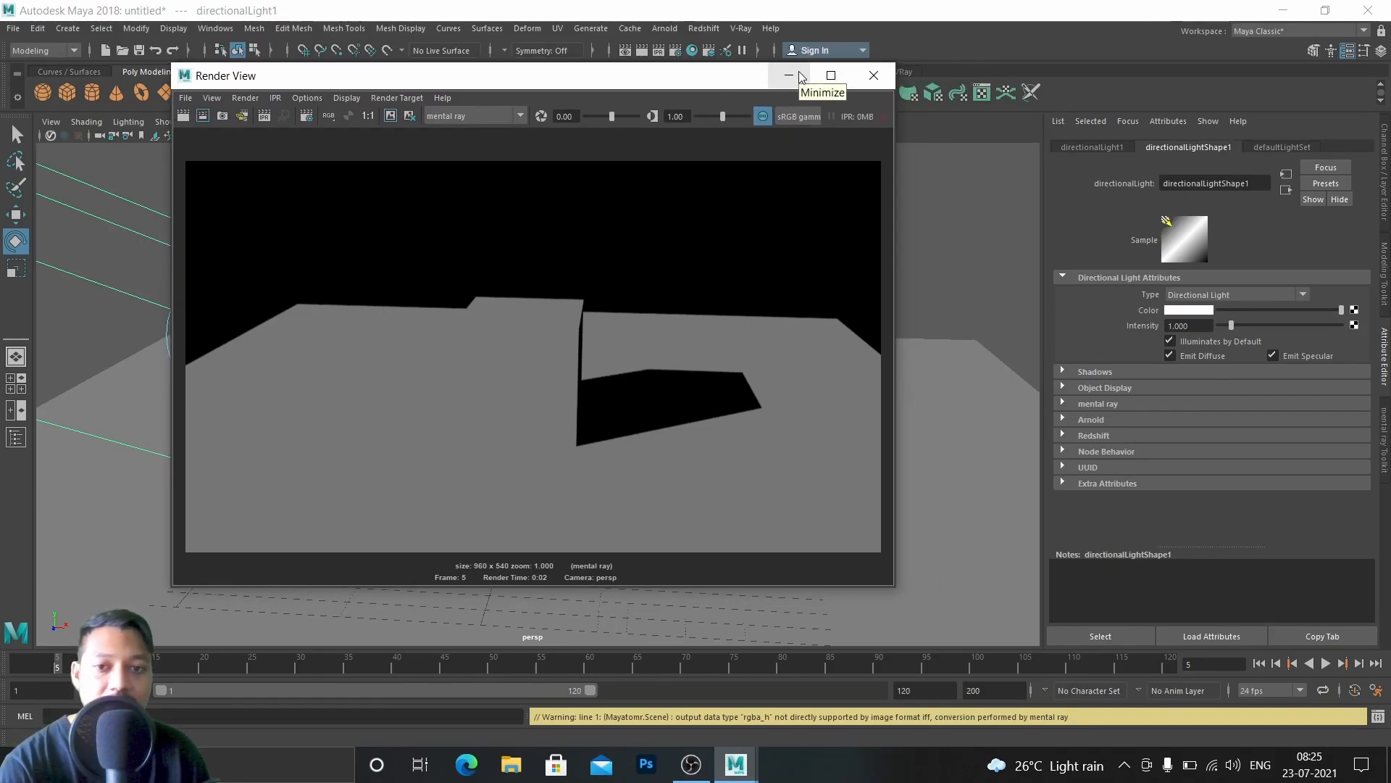
left_click(880, 77)
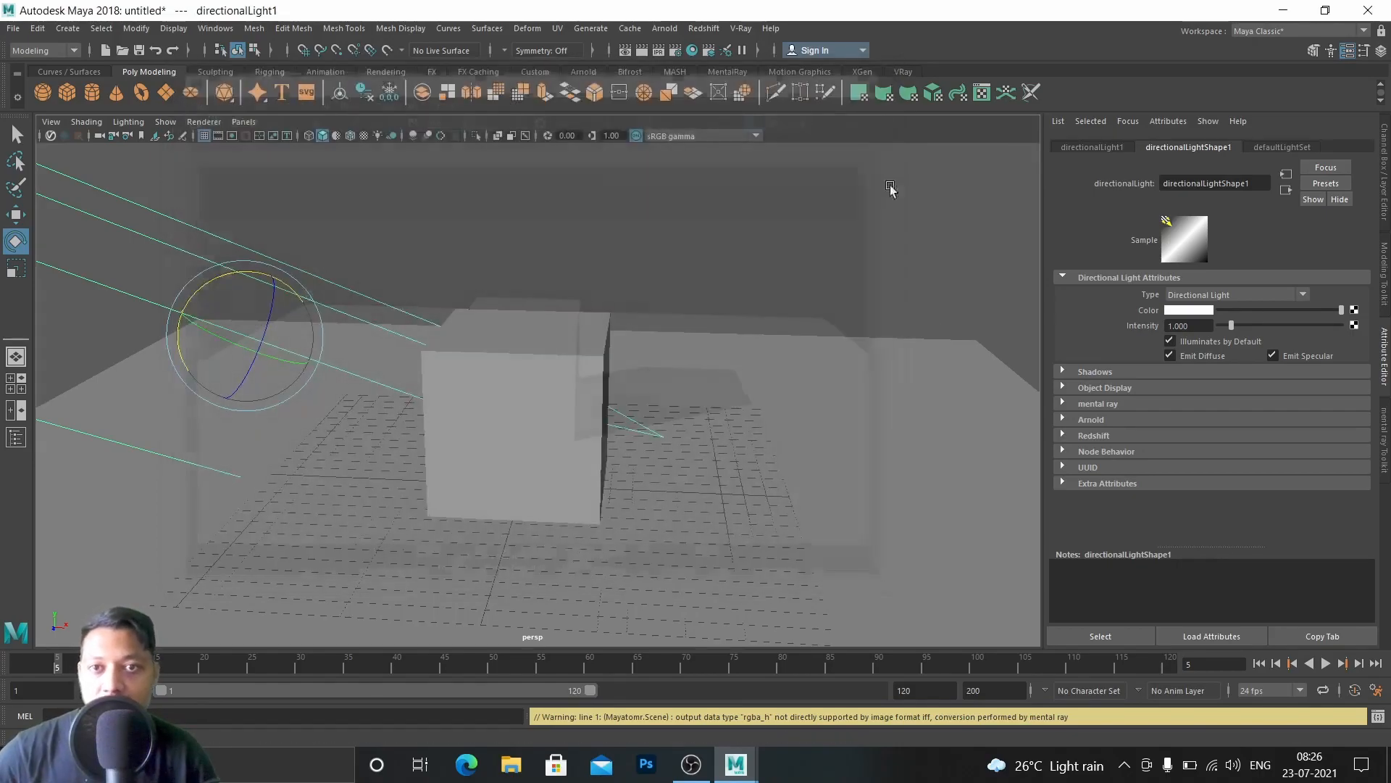
left_click(593, 328)
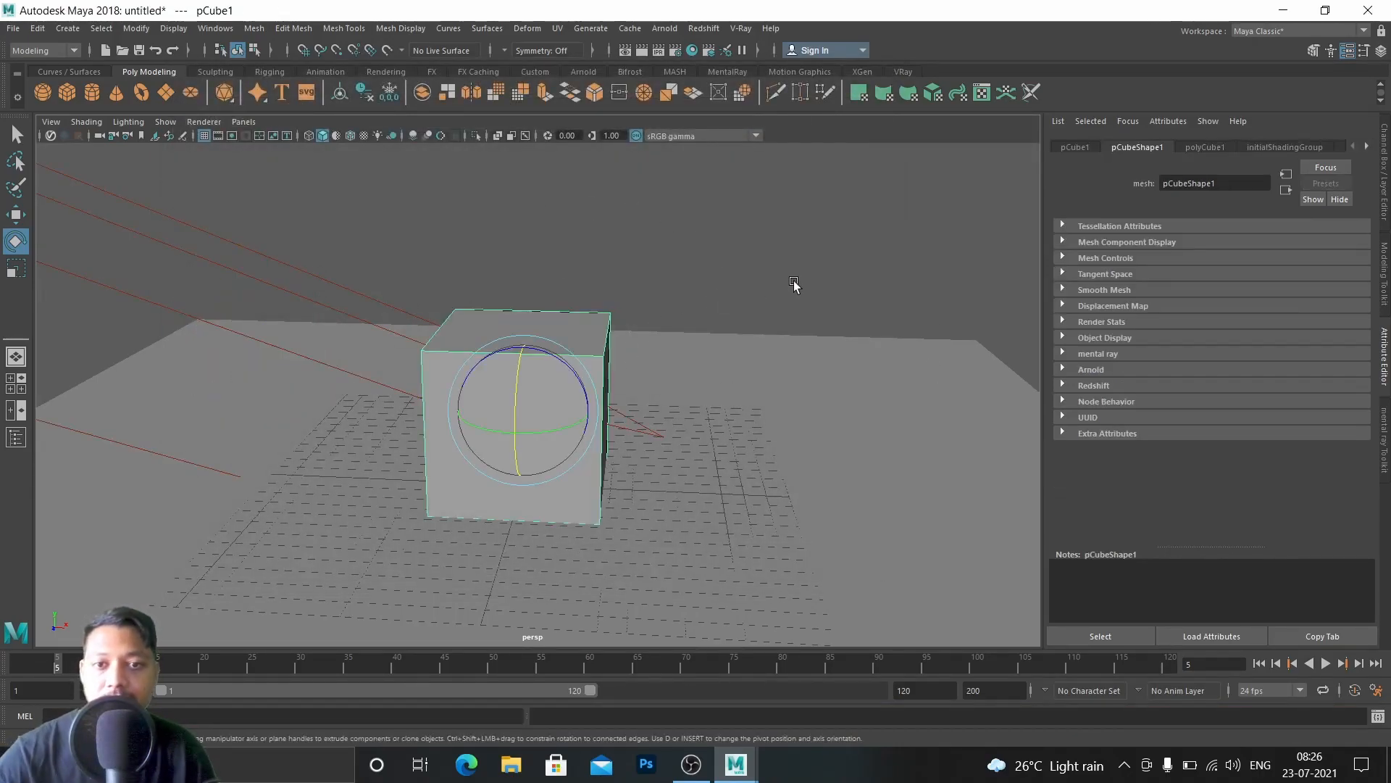
left_click(304, 275)
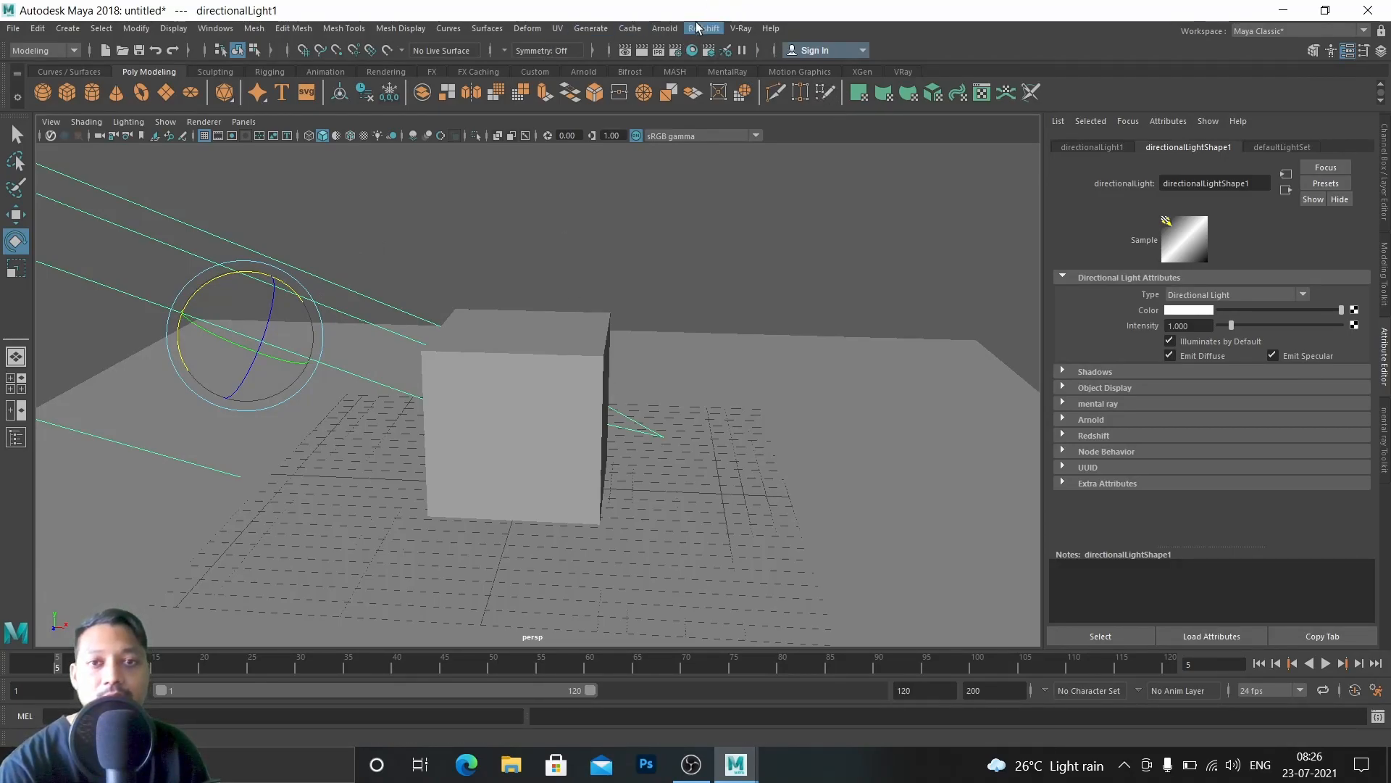
left_click(665, 29)
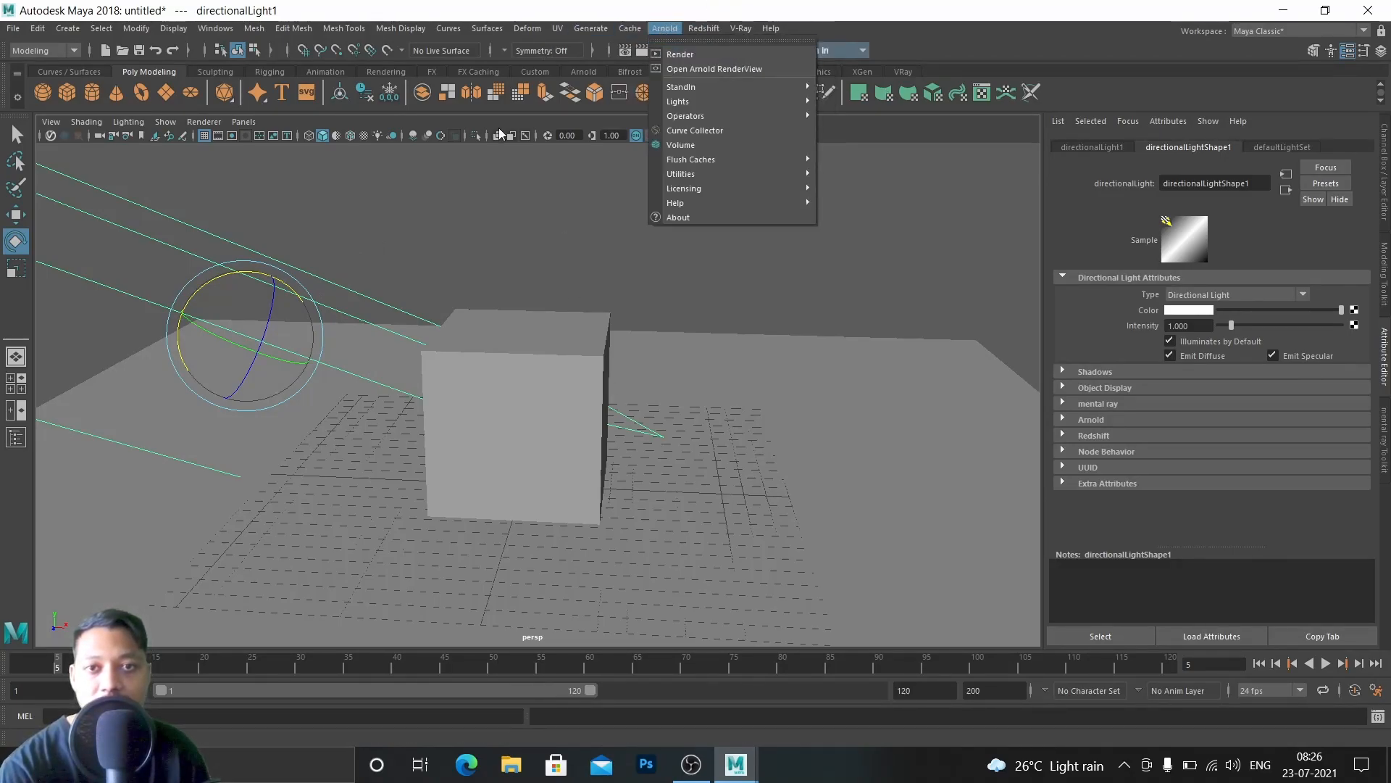
left_click(861, 314)
Step: Render the directionally lit cube and floor in the Render View with Arnold Renderer and with Redshift
left_click(624, 52)
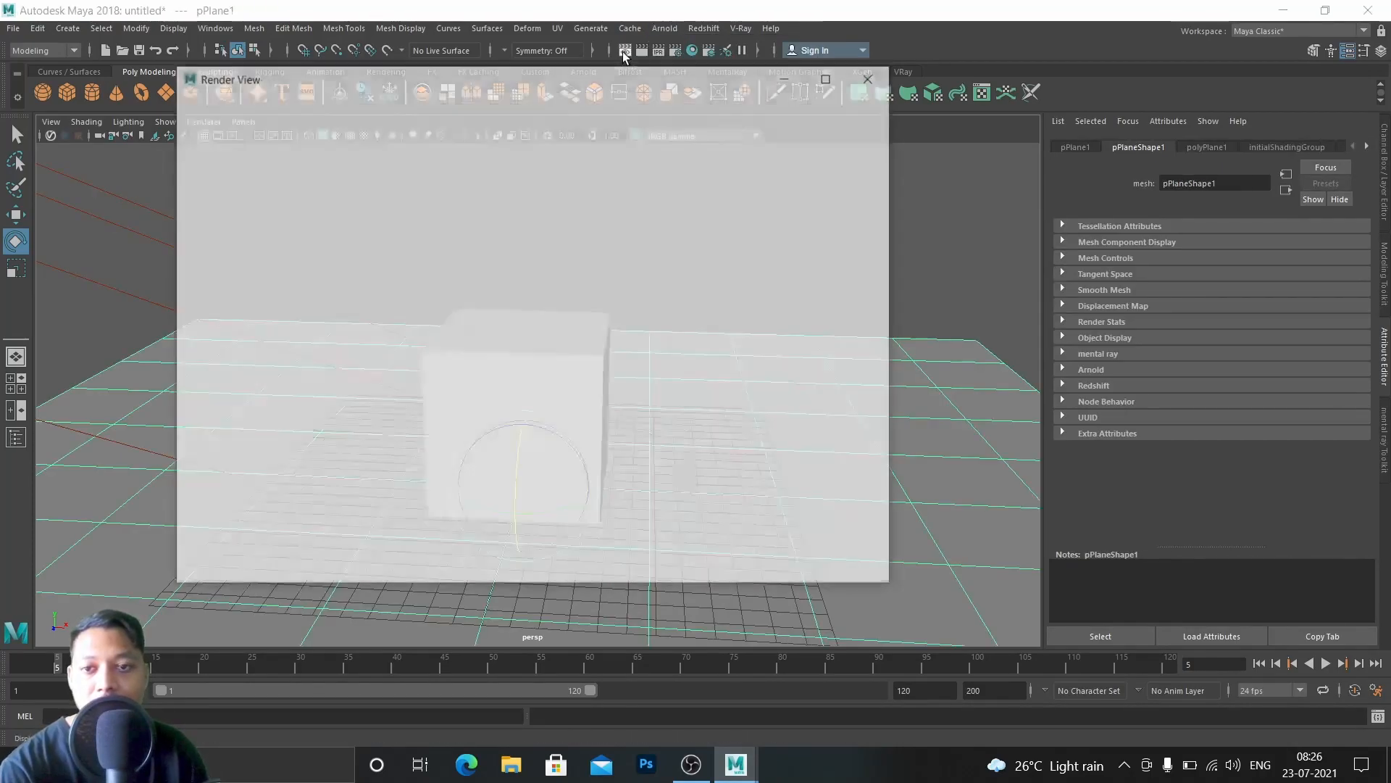
left_click(481, 115)
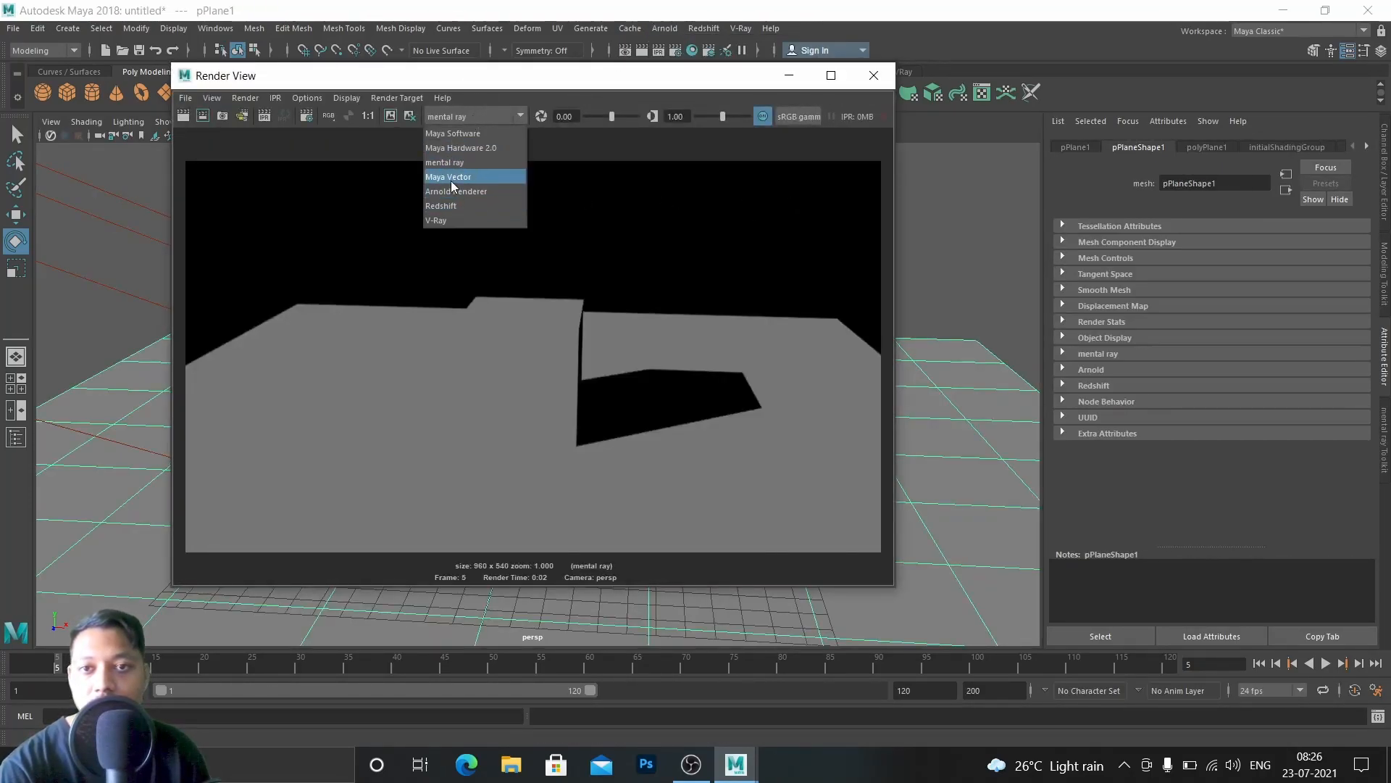
left_click(455, 191)
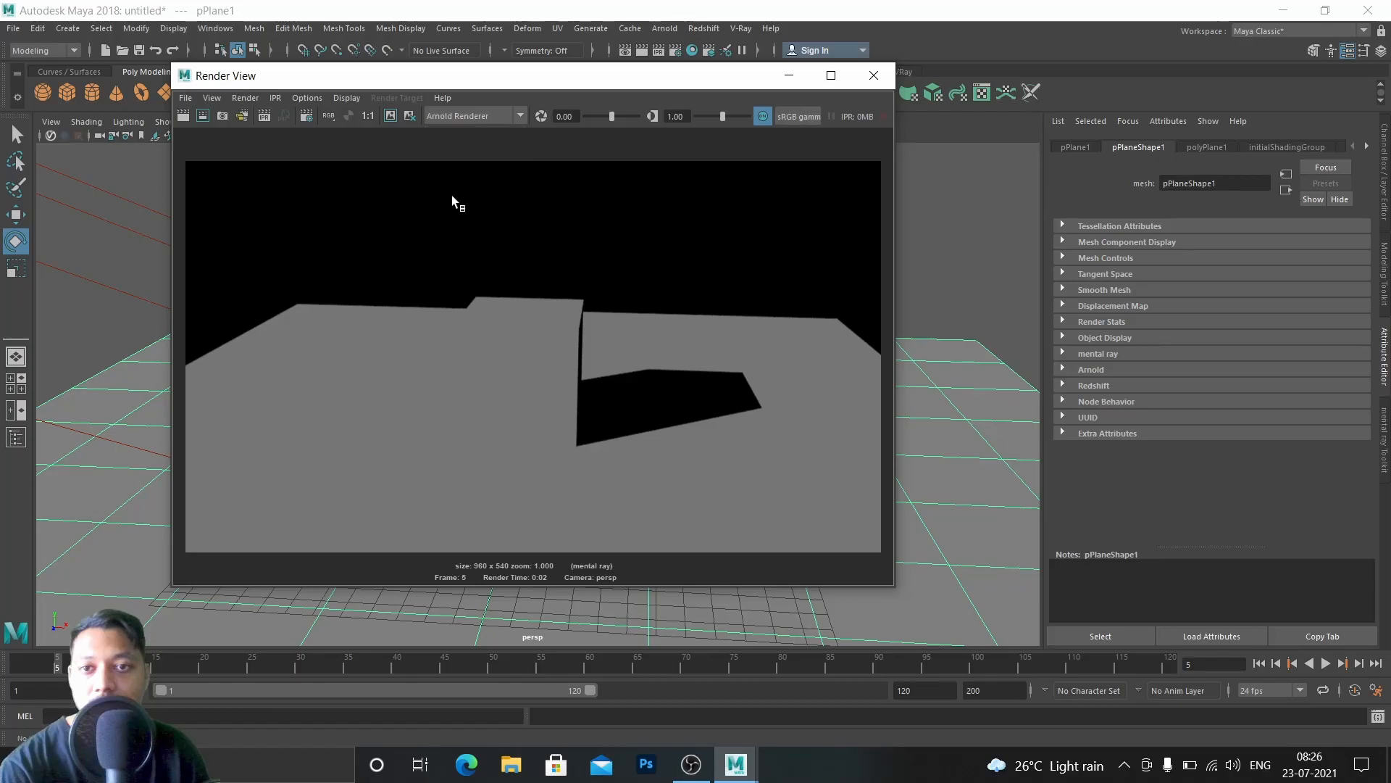
left_click(184, 115)
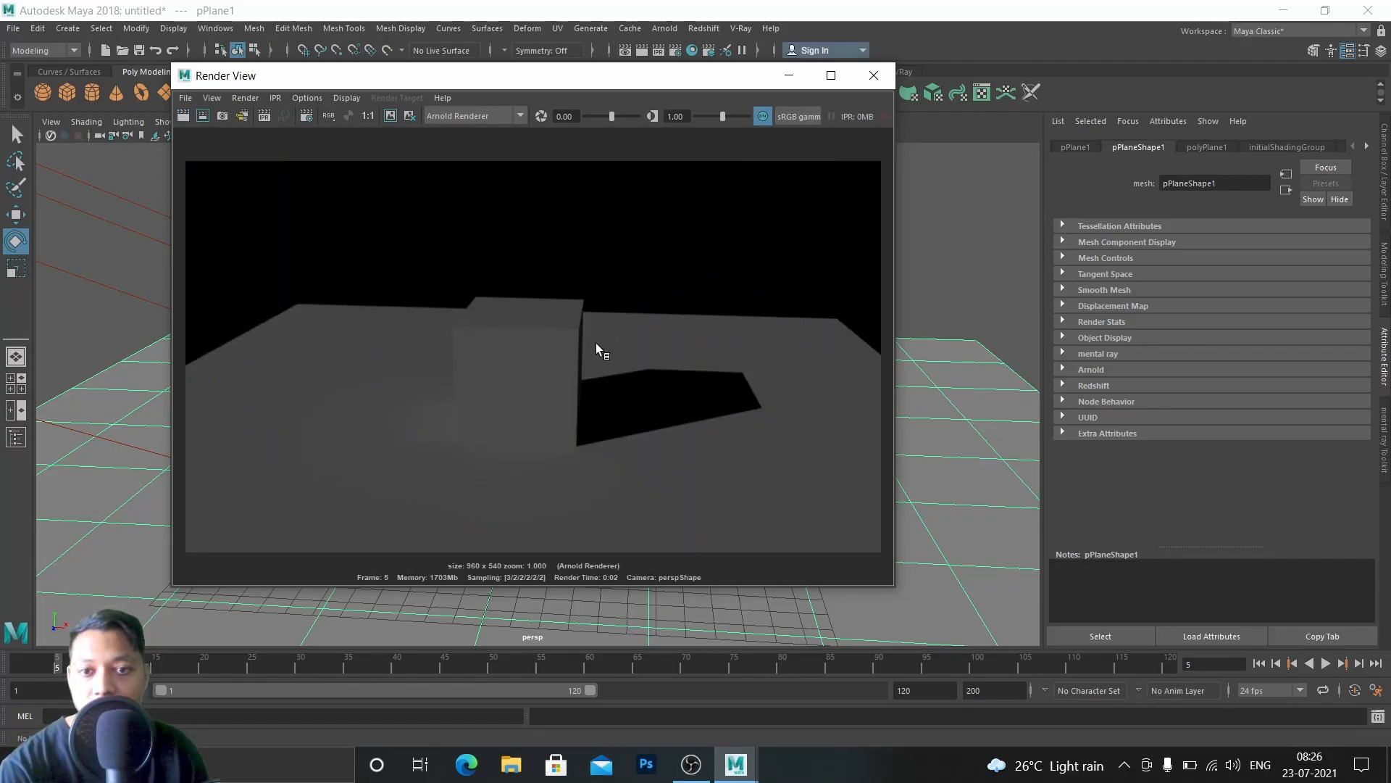
left_click(485, 116)
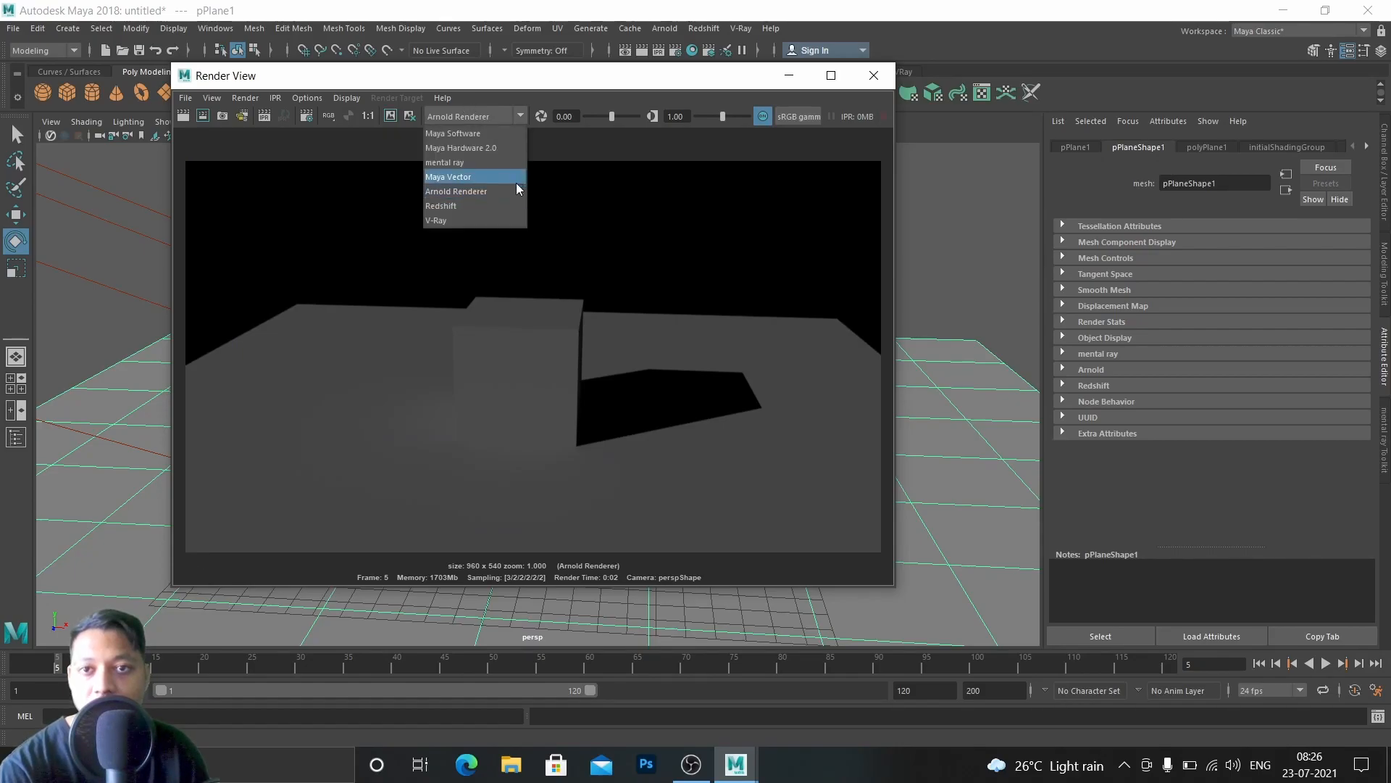
left_click(465, 203)
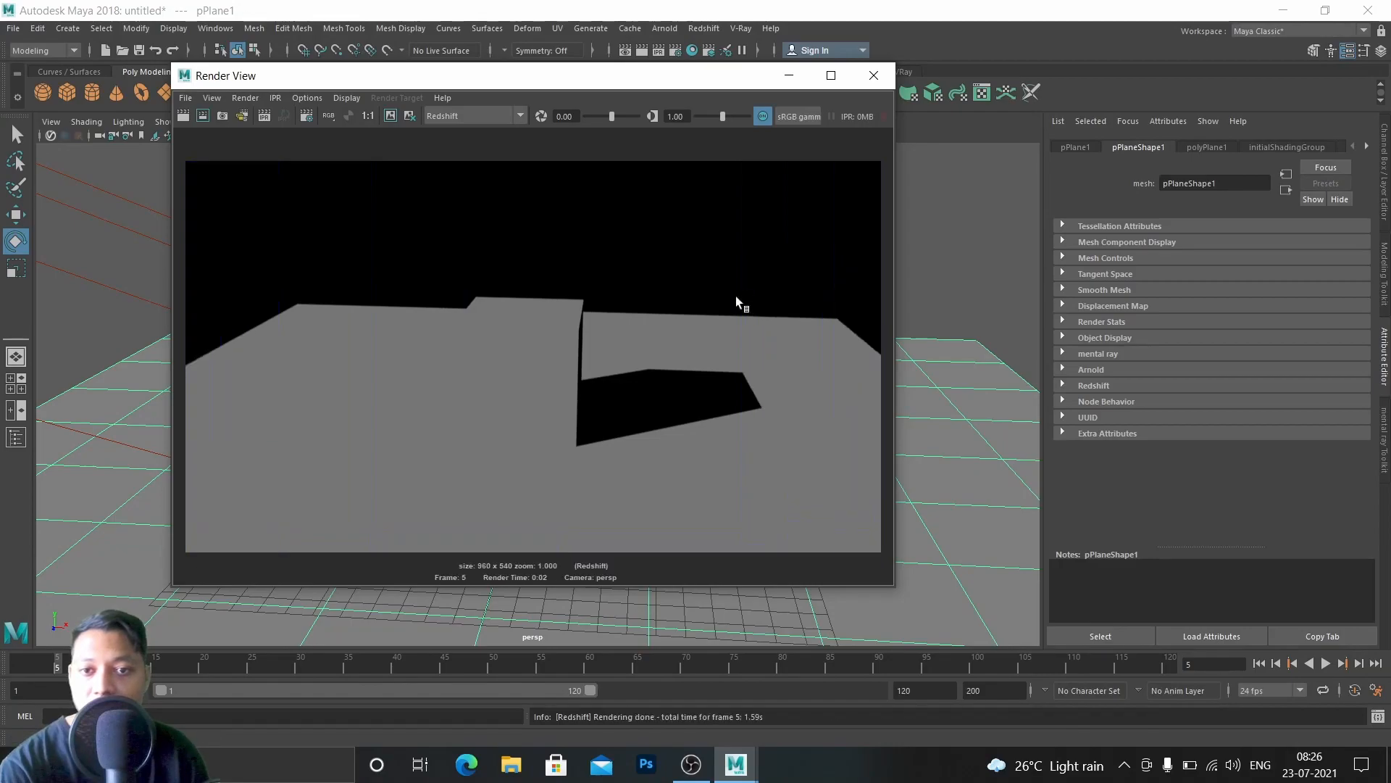
Step: Render the full frame with V-Ray, turning off region rendering in the V-Ray frame buffer, and close the frame buffer
left_click(484, 118)
left_click(459, 216)
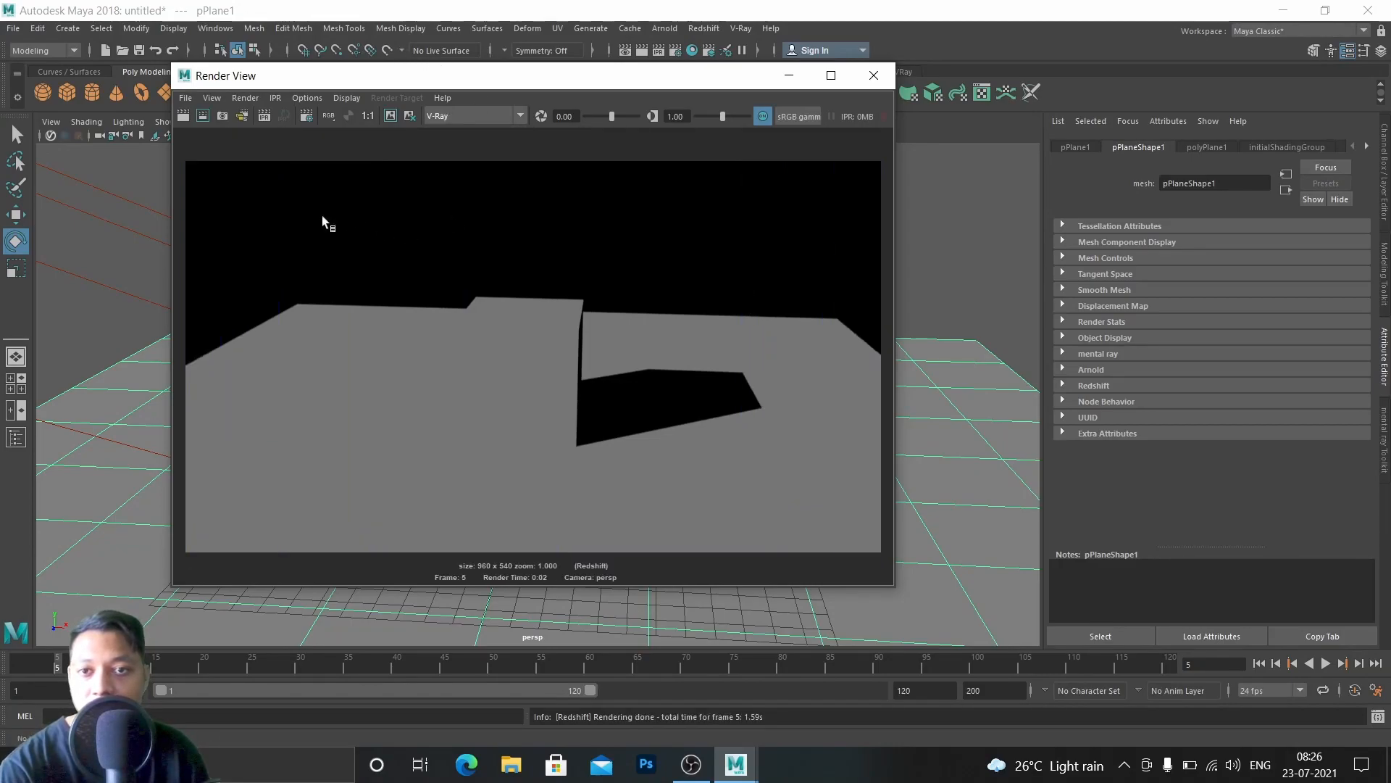
left_click(201, 116)
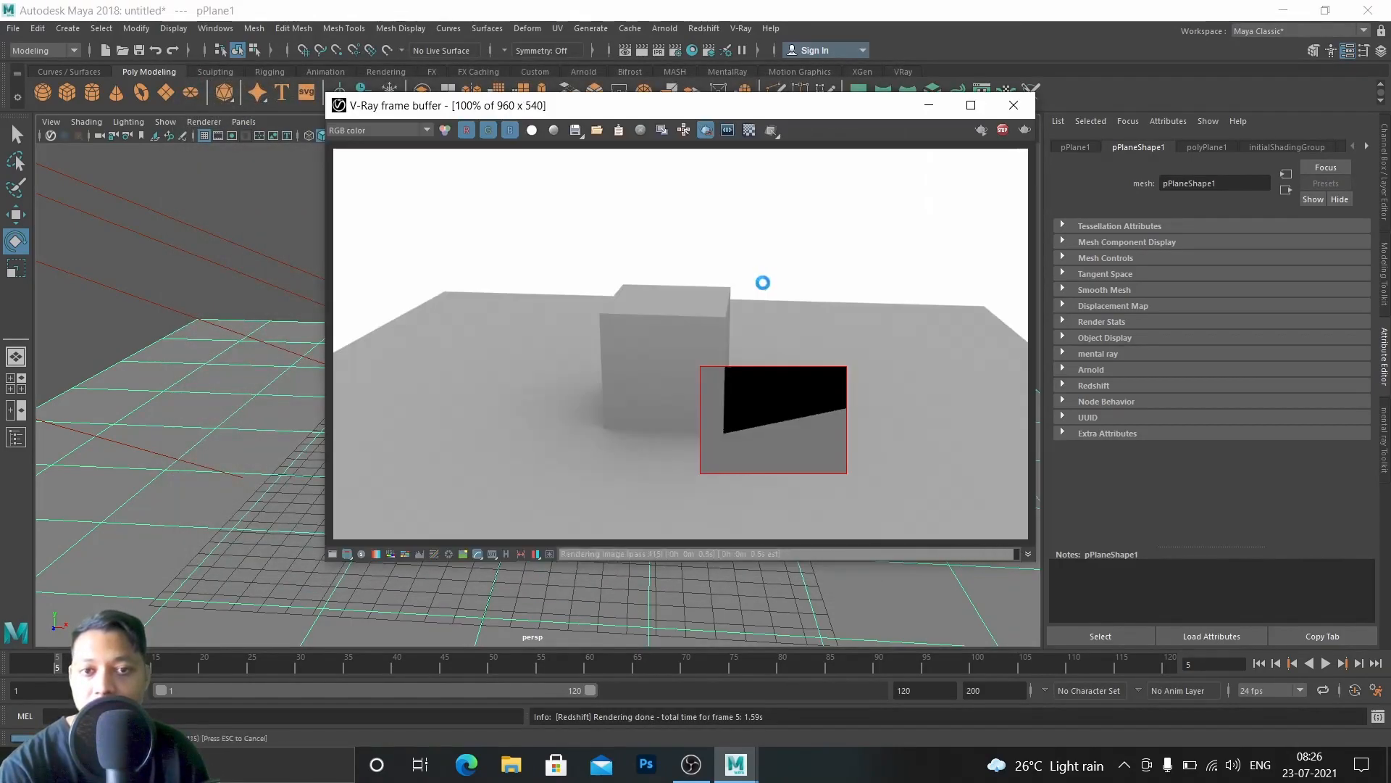
left_click(710, 135)
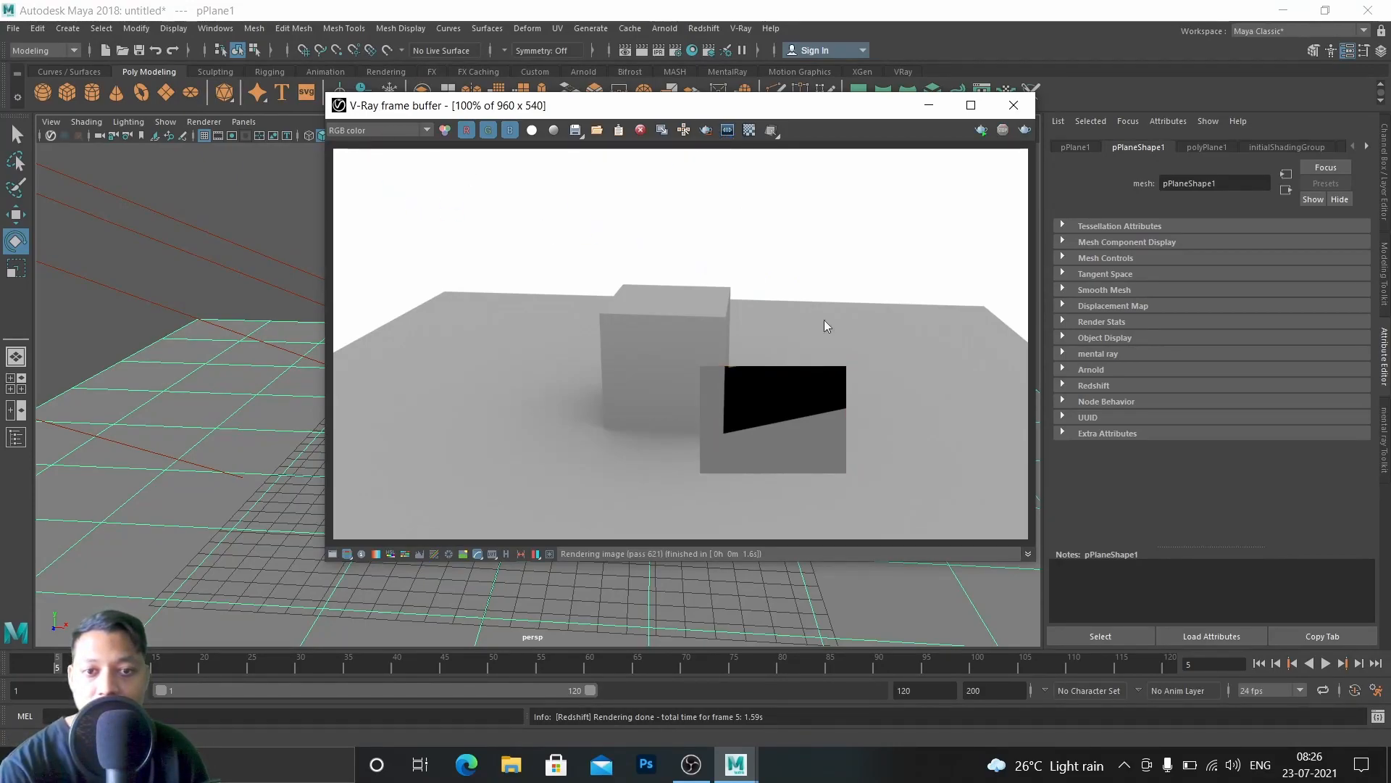
left_click(1003, 131)
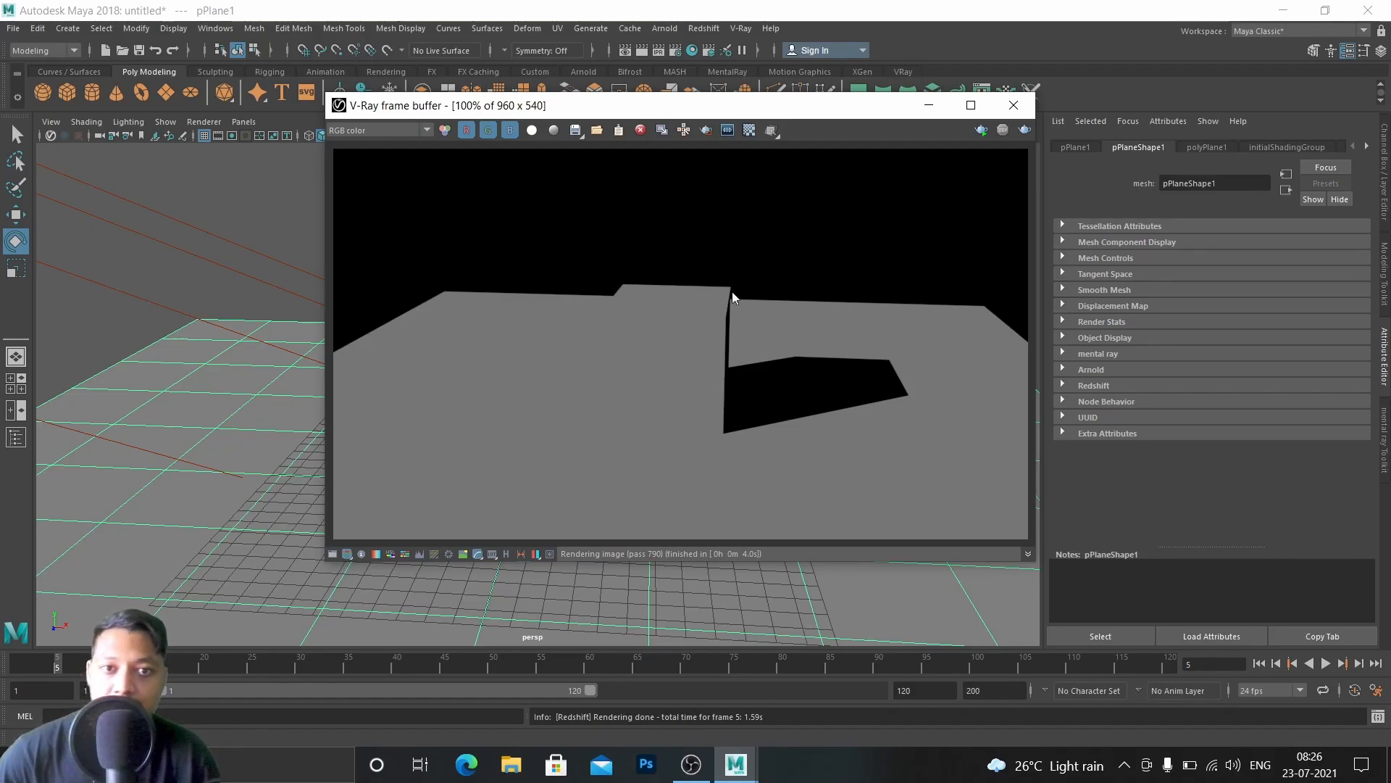
left_click(1025, 110)
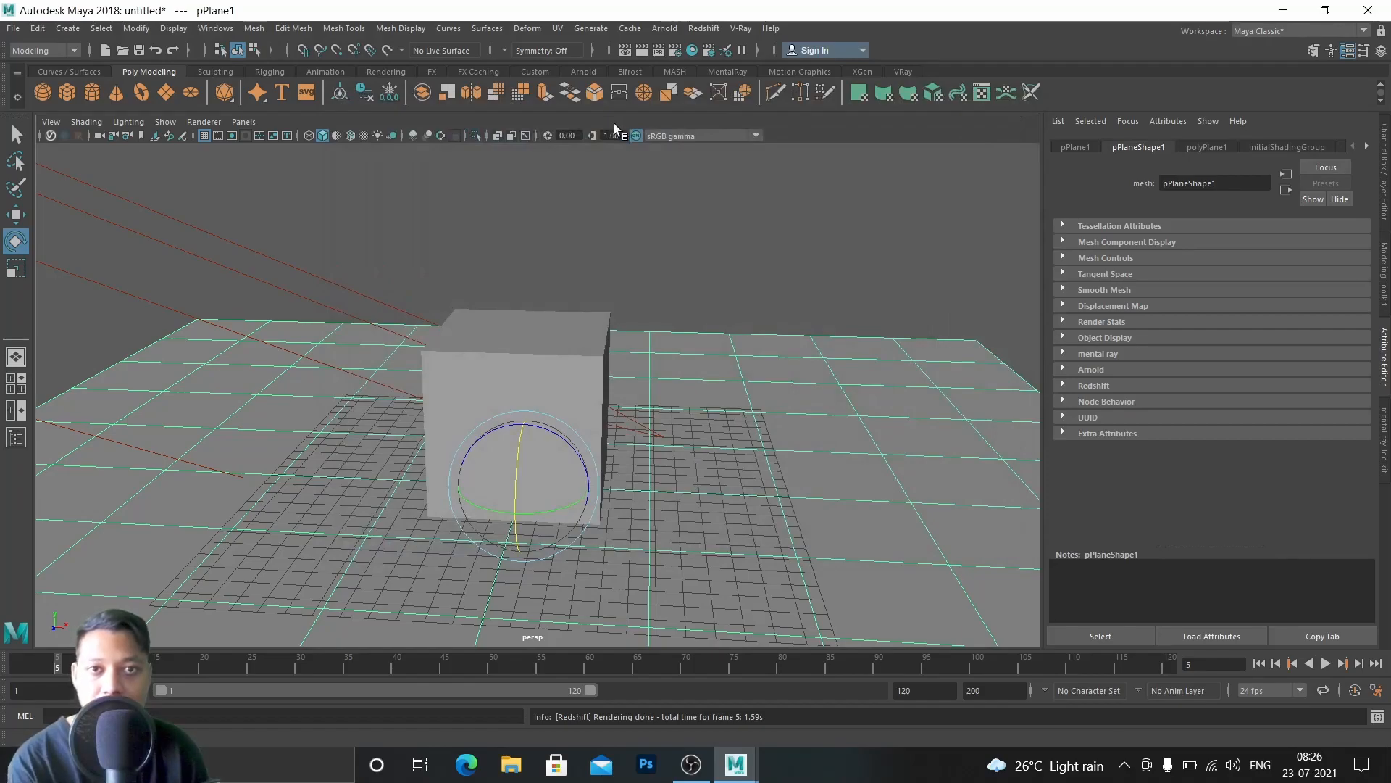
left_click(704, 28)
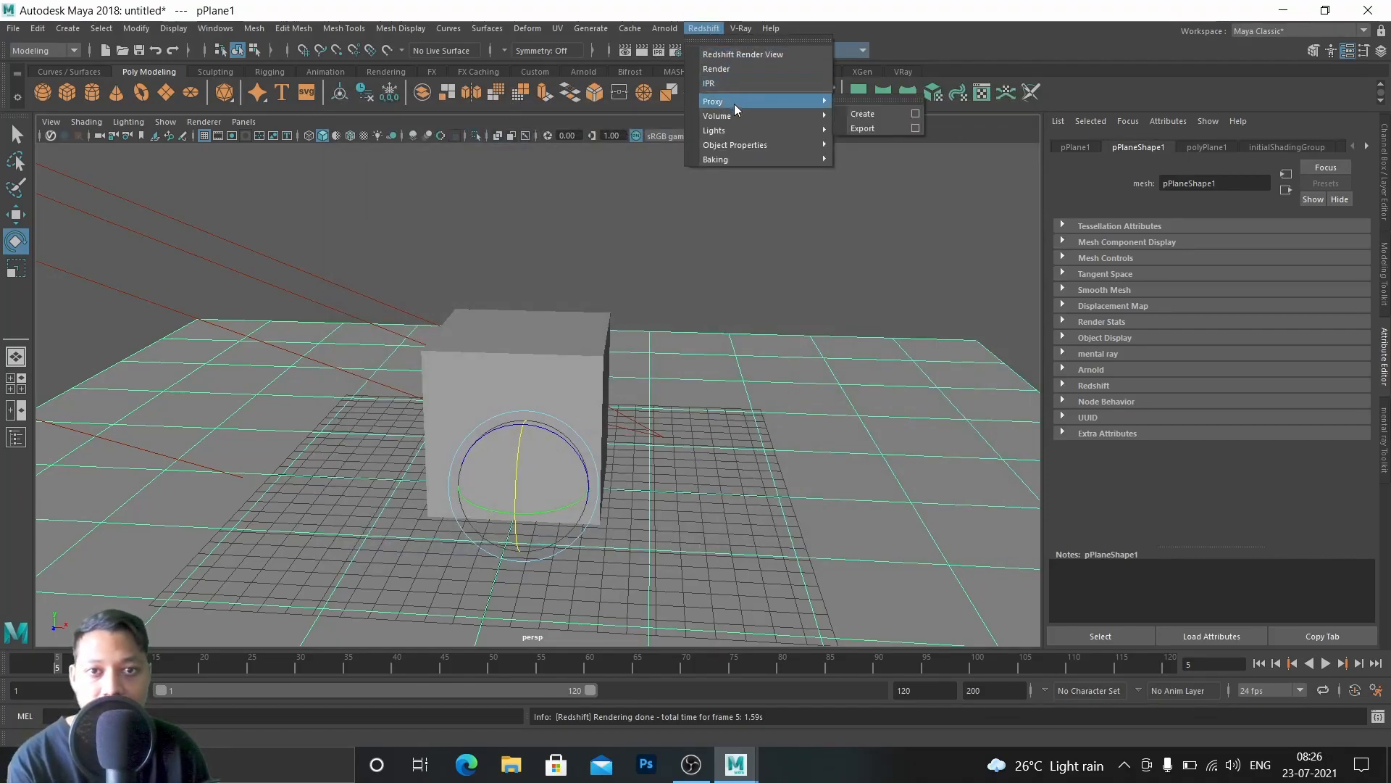
mouse_move(741, 131)
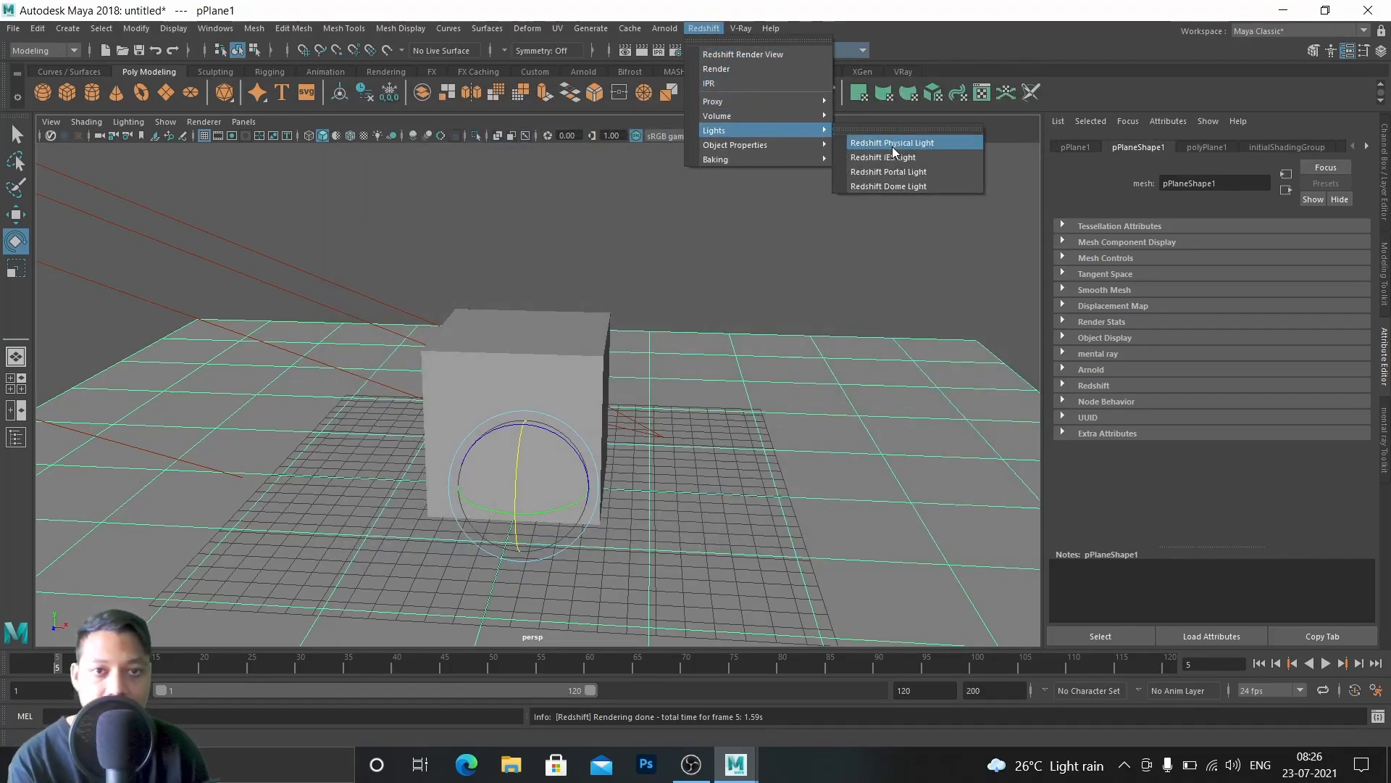
left_click(850, 316)
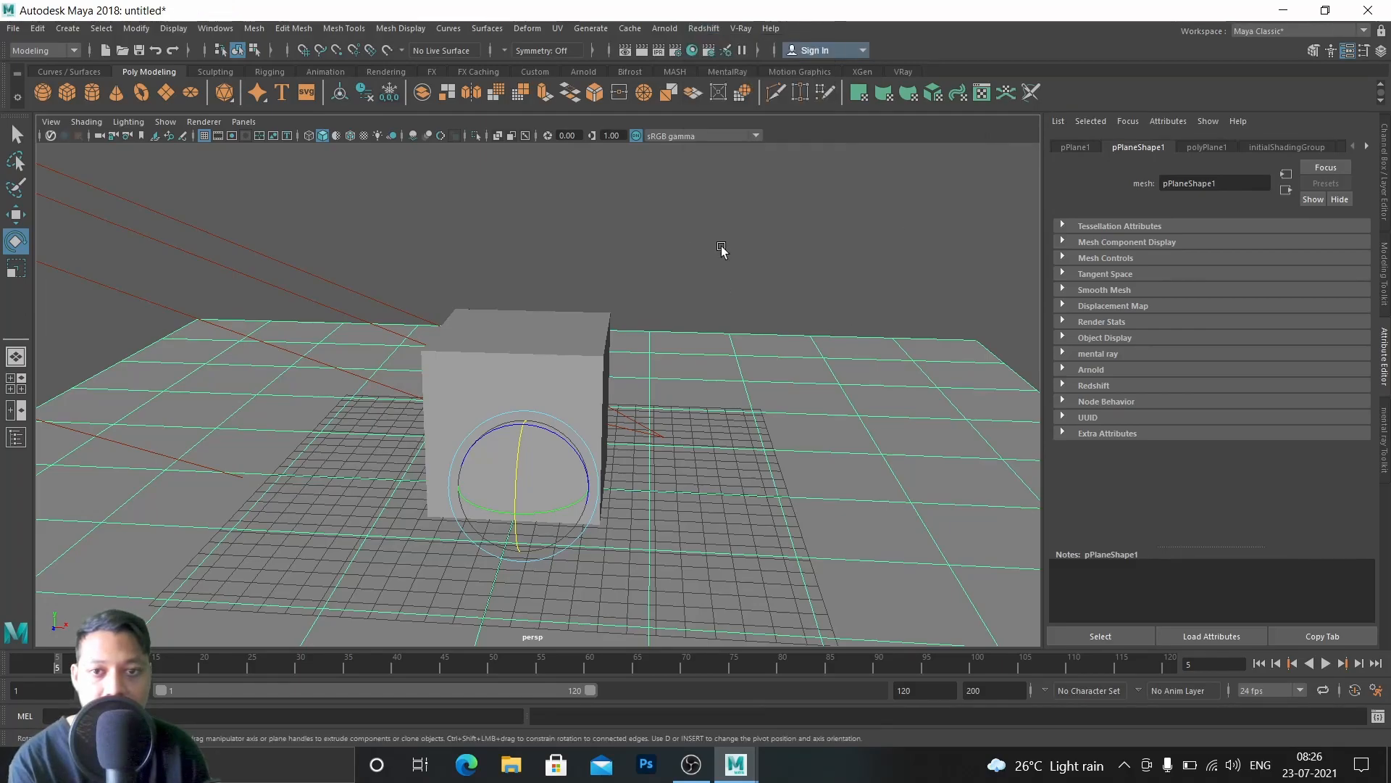
Step: Delete the cube from the scene
left_click(637, 242)
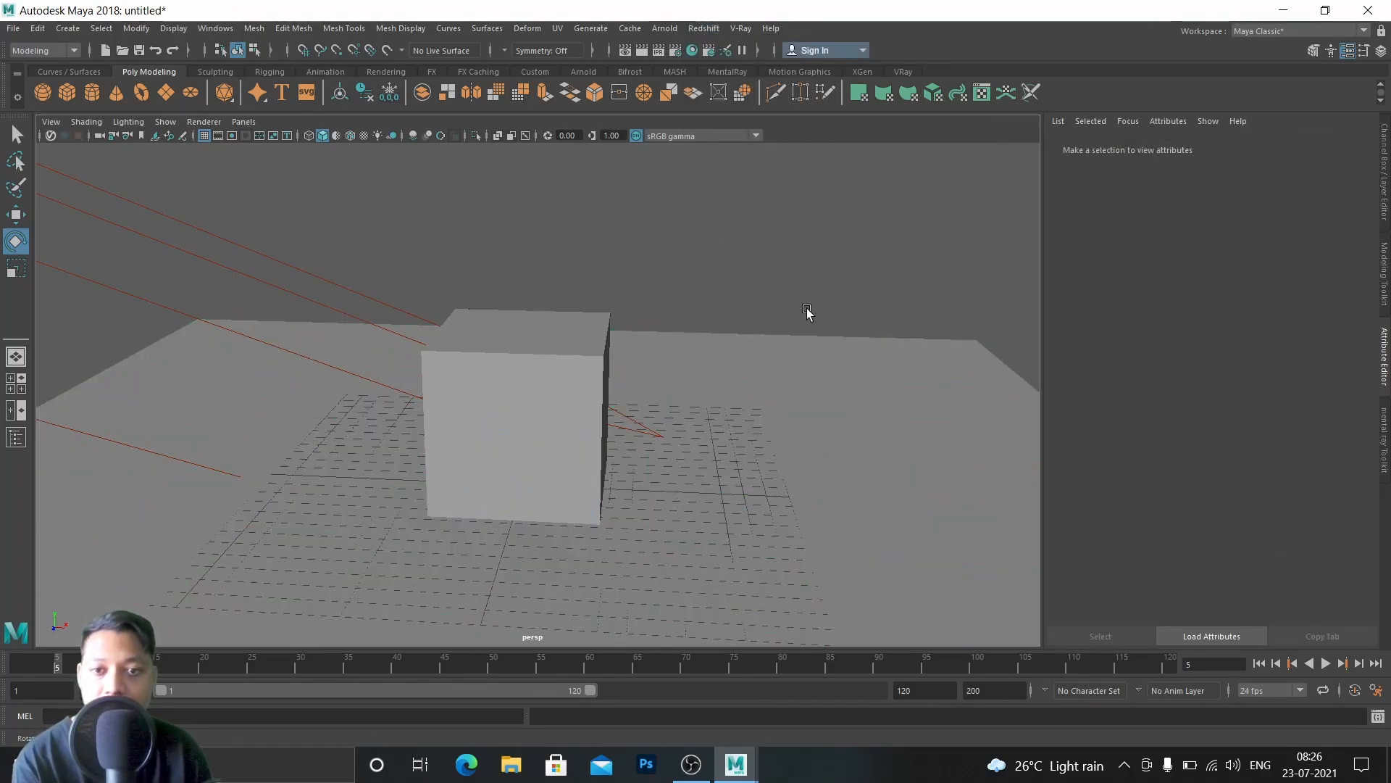
left_click(588, 333)
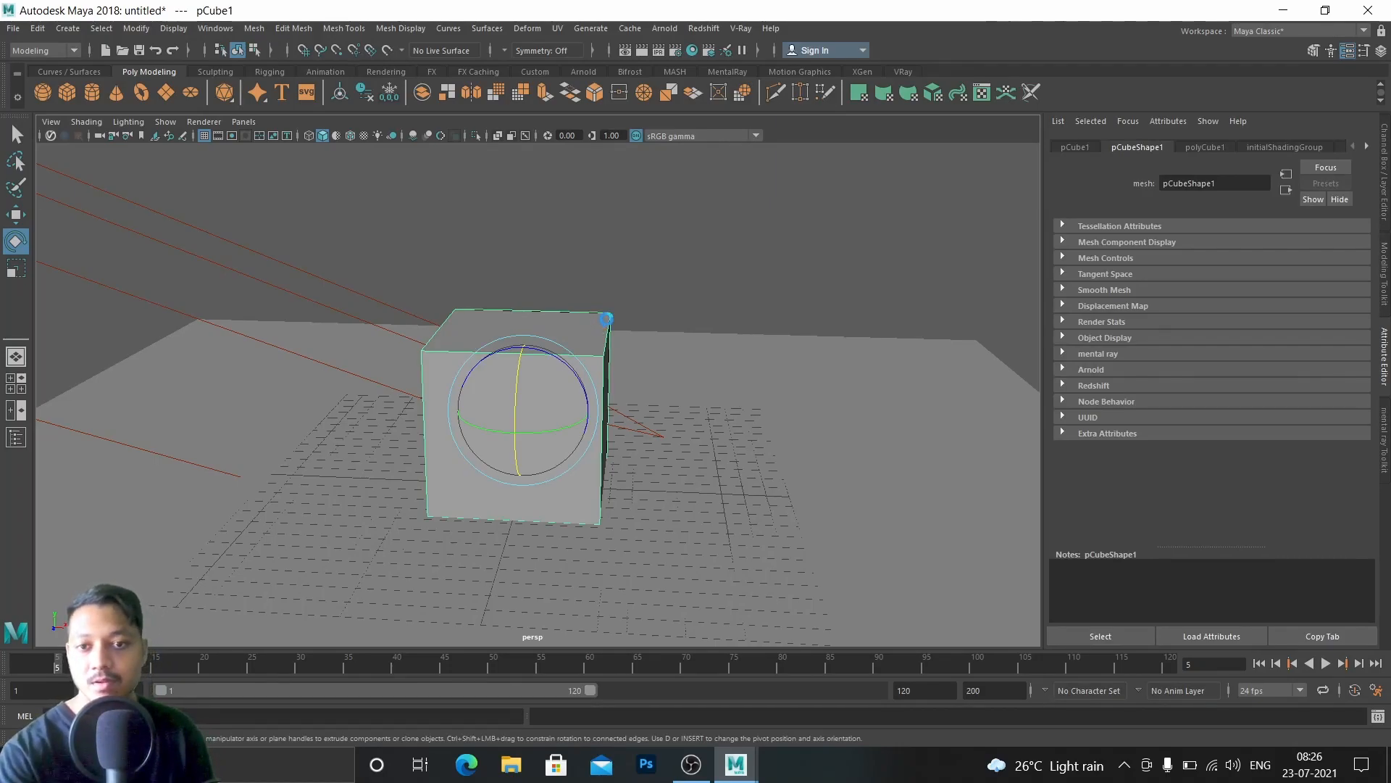
key("Delete")
Step: Import "coke texture proj.ma" from the D:\maya projects\coke tin texture proj folder into the scene
left_click(13, 27)
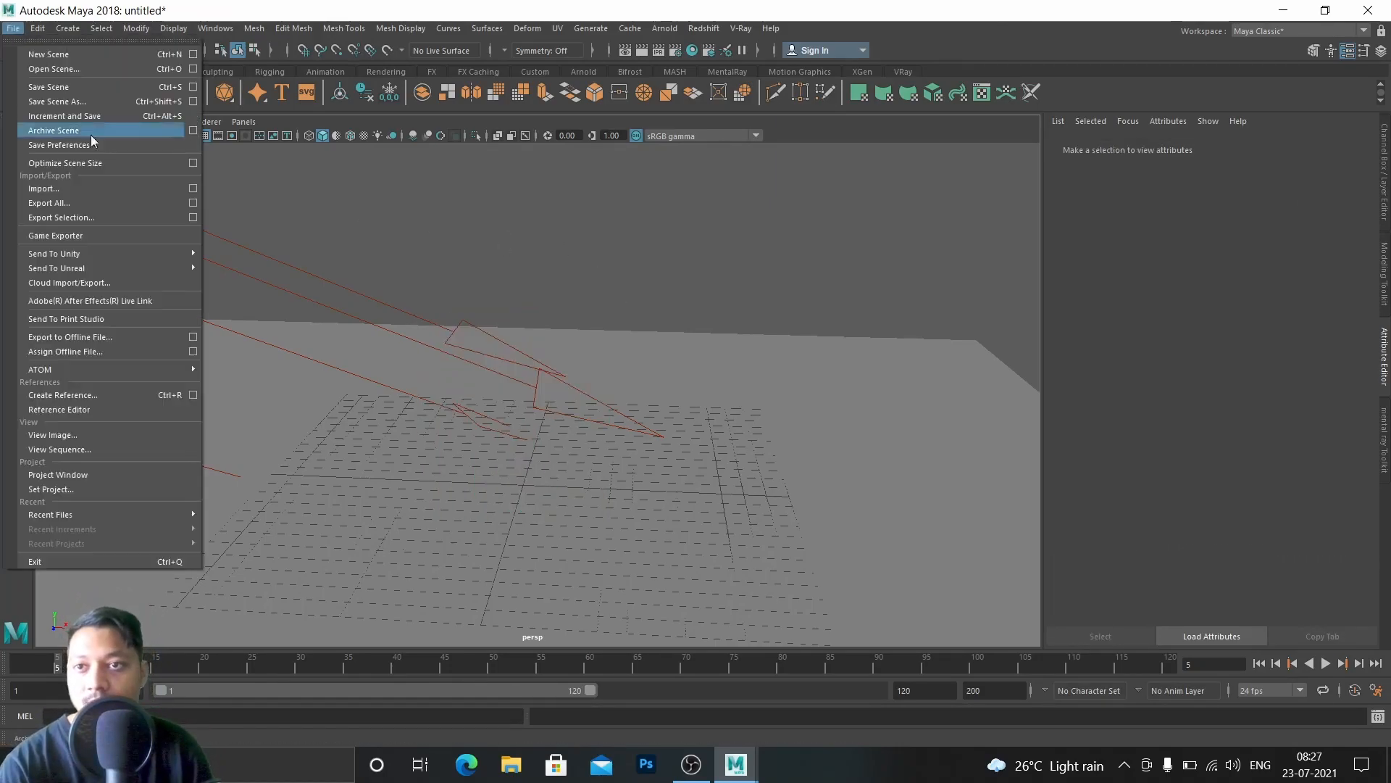
left_click(46, 190)
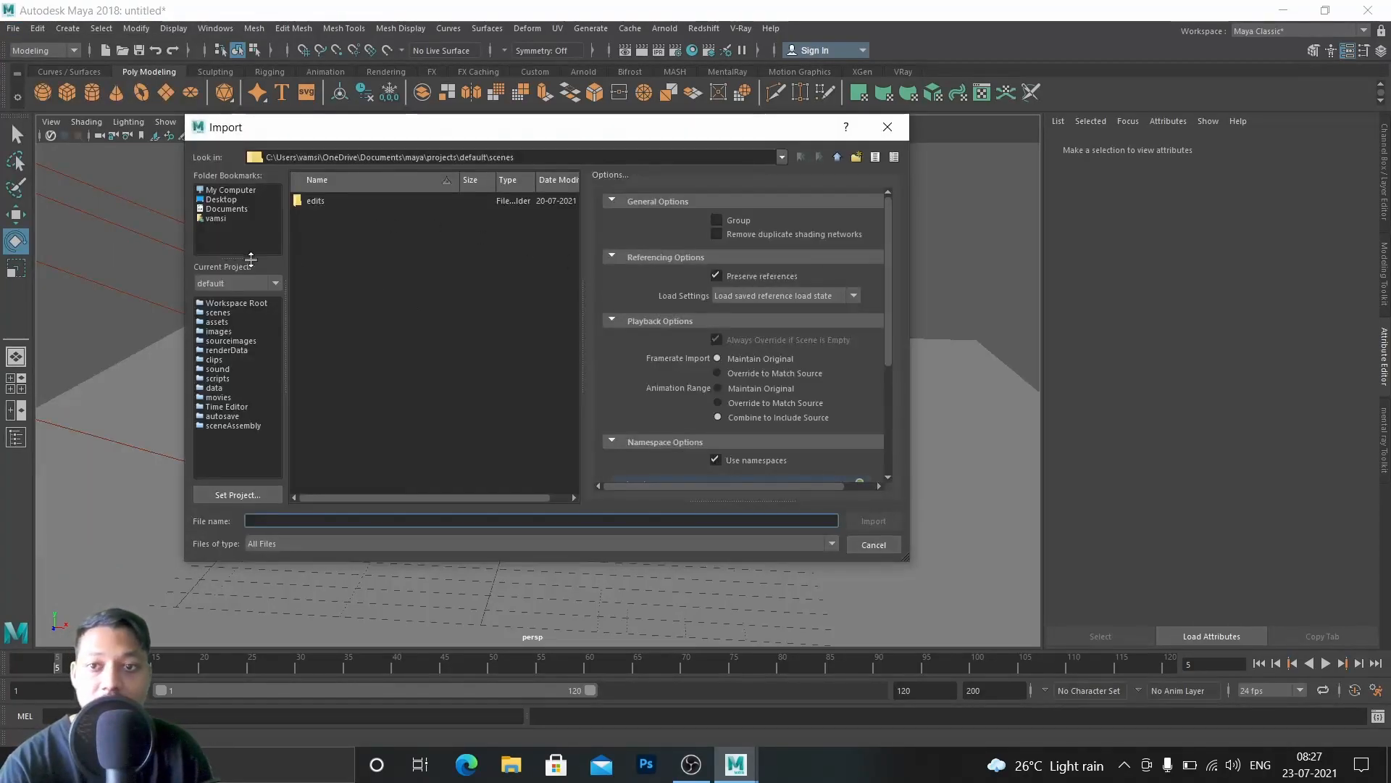
left_click(231, 197)
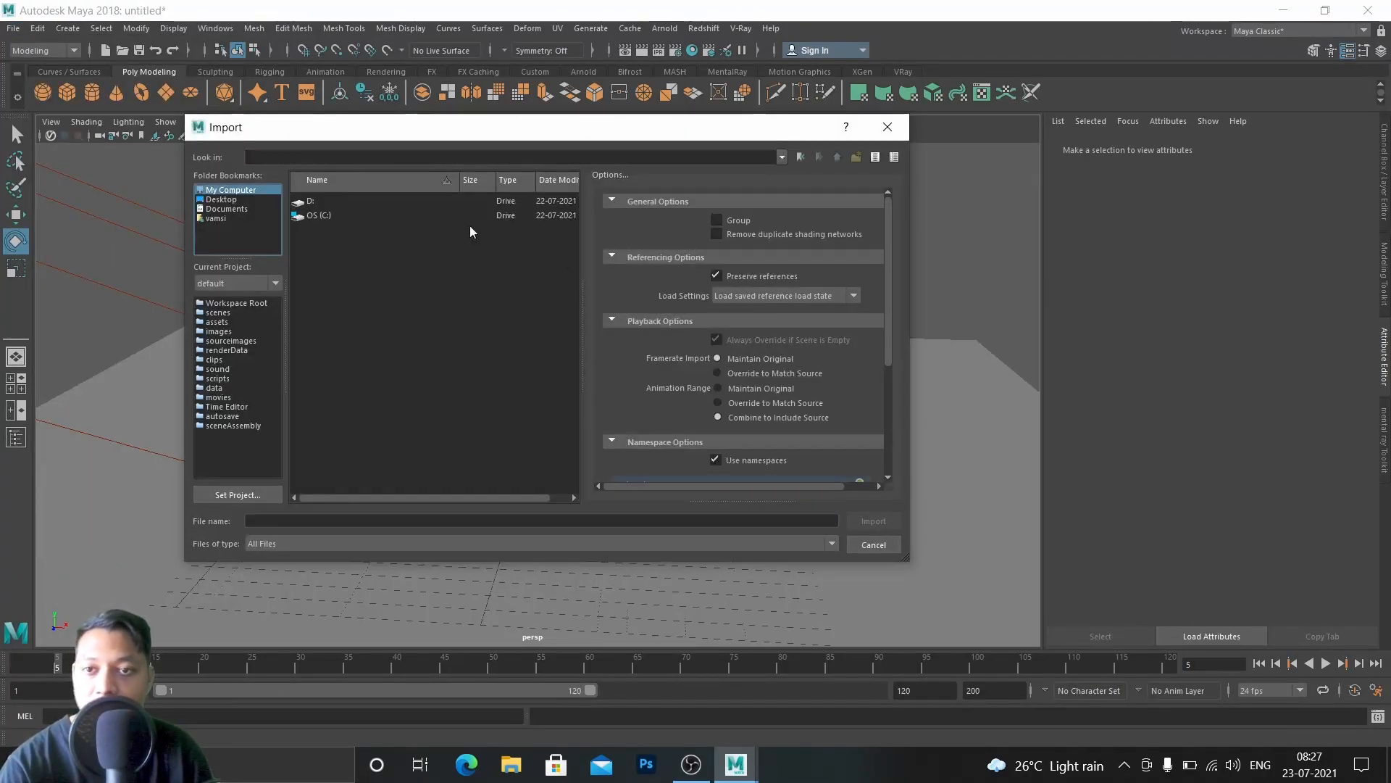
double_click(322, 215)
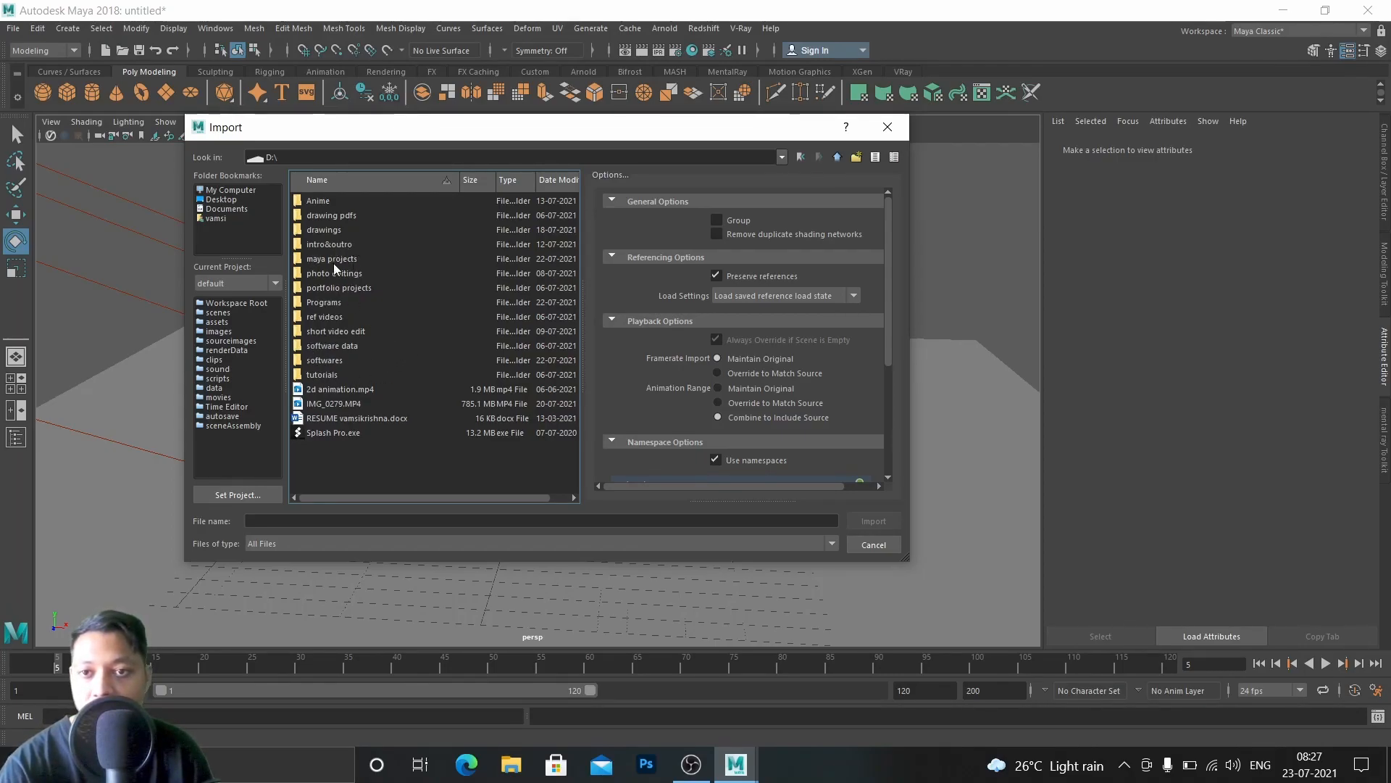
double_click(334, 259)
left_click(339, 200)
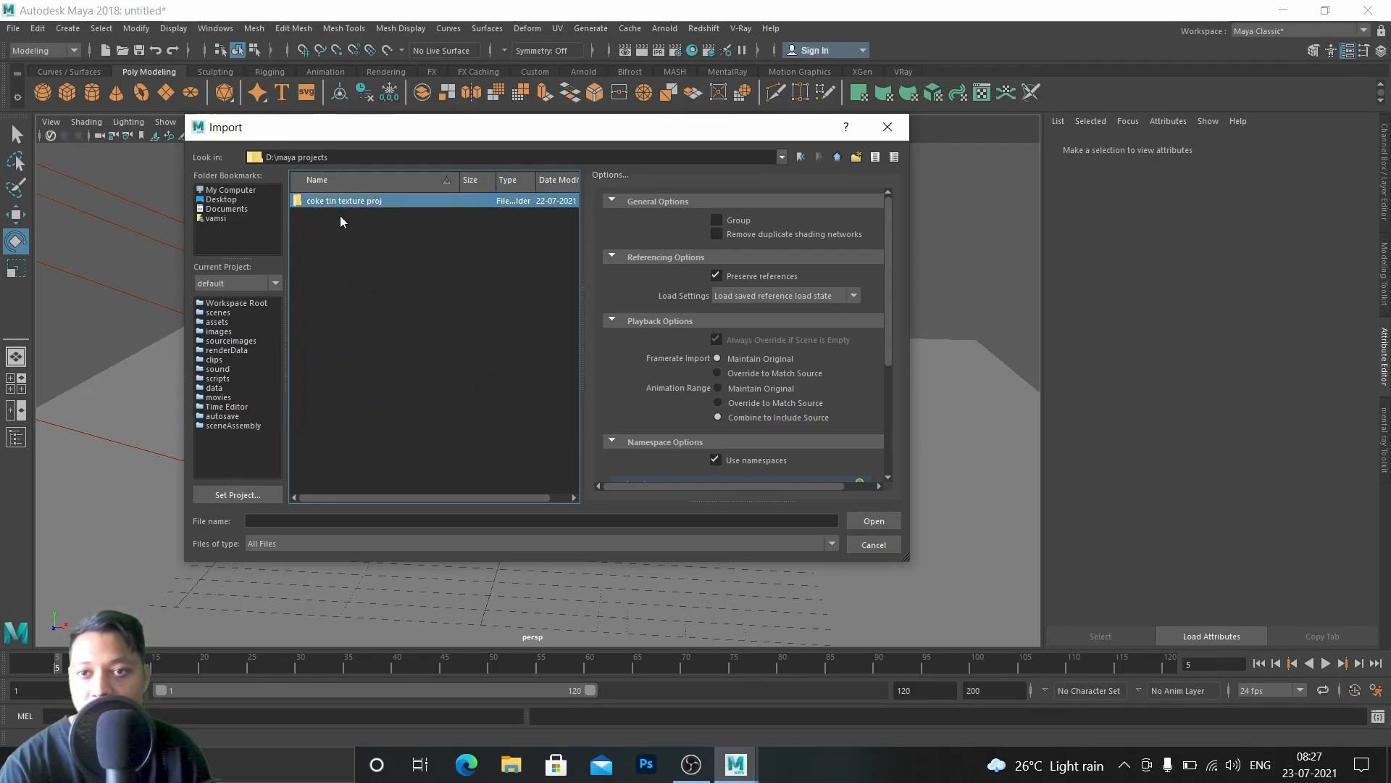
key("Return")
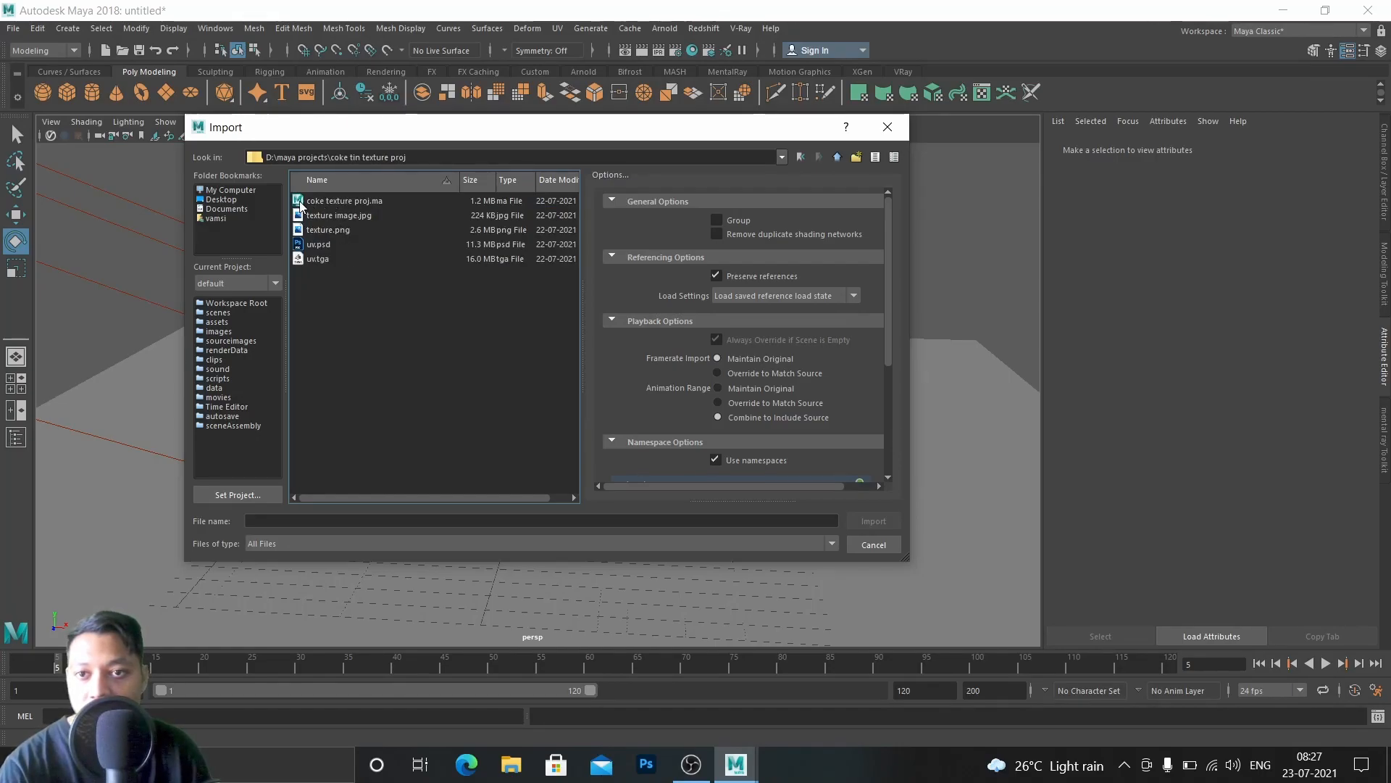
left_click(354, 202)
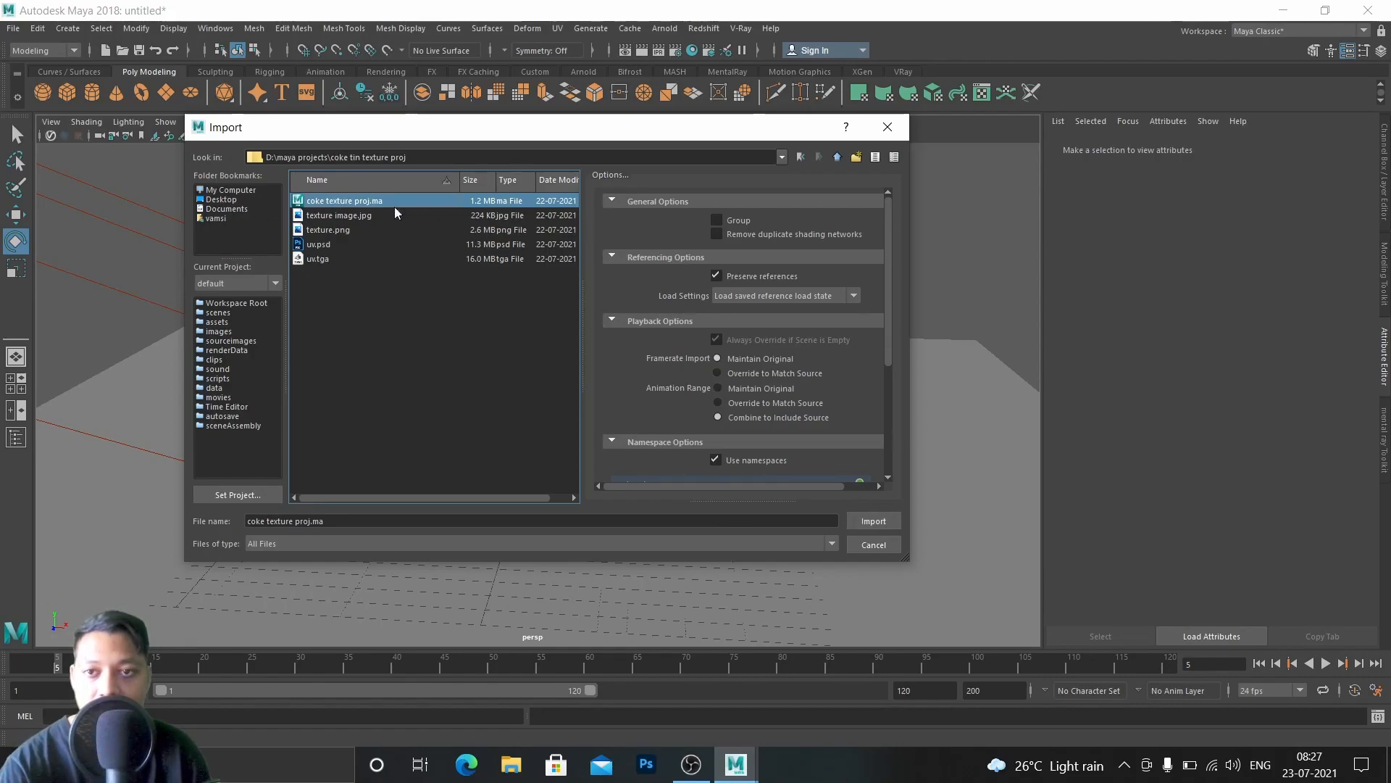
left_click(876, 522)
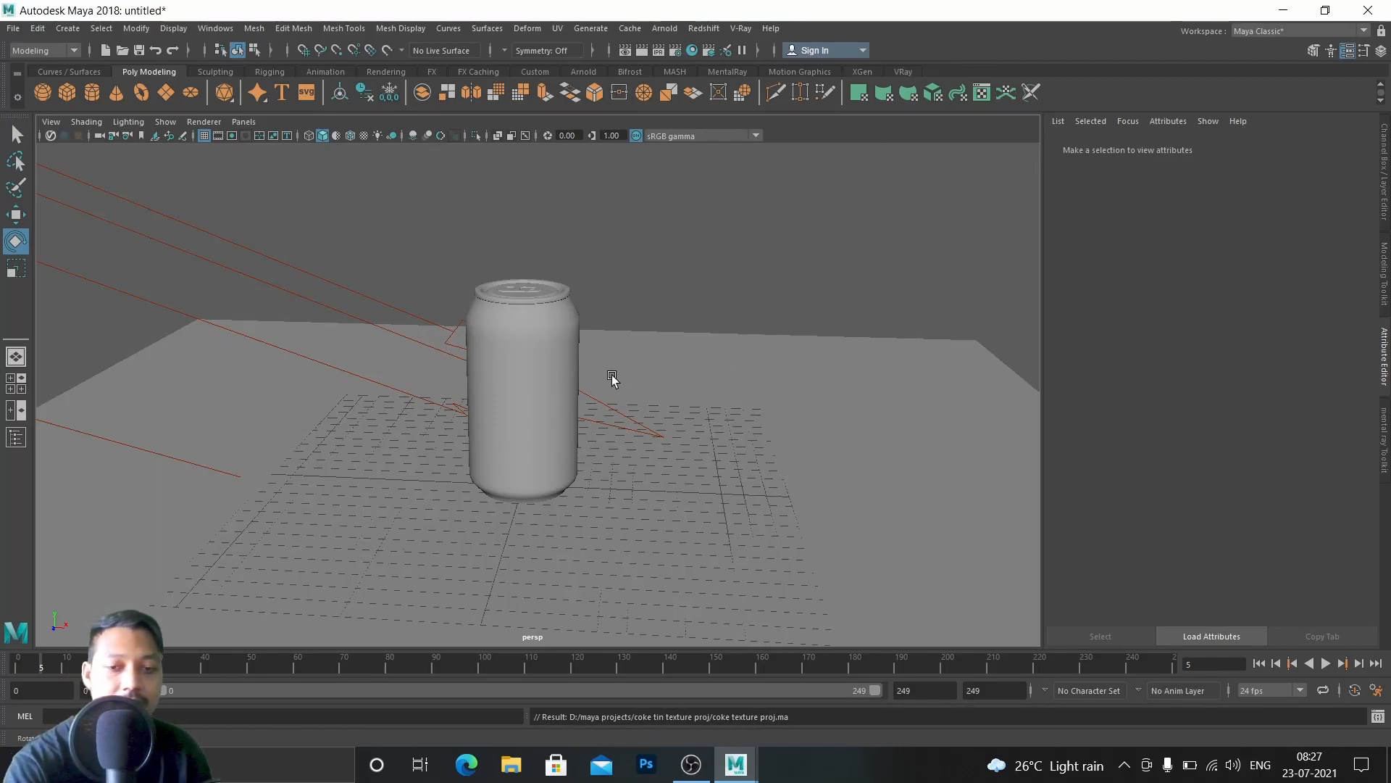
Step: Switch the perspective viewport to textured display to show the imported coke tin with its label
key("6")
left_click_drag(640, 370, 624, 337, "alt")
scroll(615, 368, "up", 4)
mouse_move(615, 369)
middle_mouse_down("alt")
mouse_move(606, 419)
mouse_move(600, 389)
middle_mouse_up("alt")
scroll(606, 416, "down", 1)
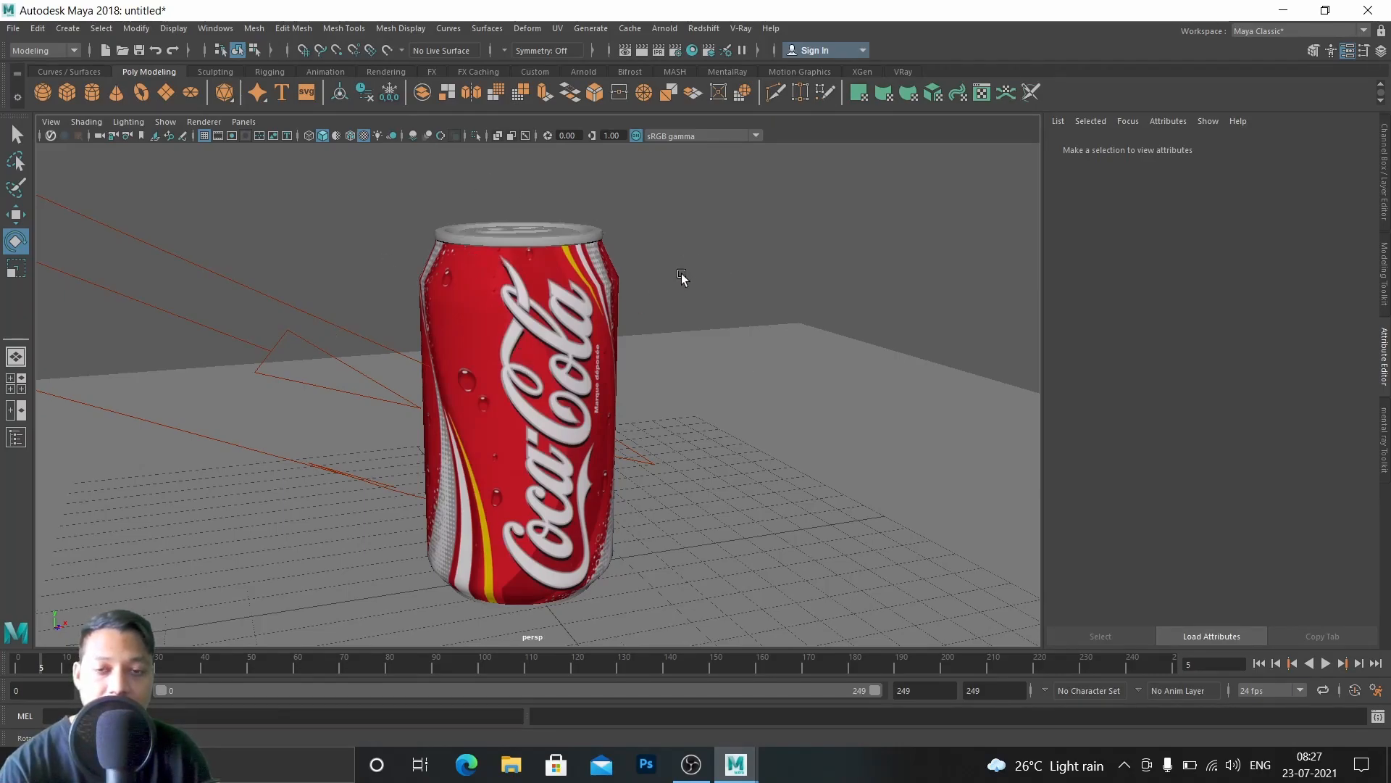
Step: Render the textured coke tin and floor with V-Ray from the Render View, inspect the image, and close the frame buffer
left_click(628, 50)
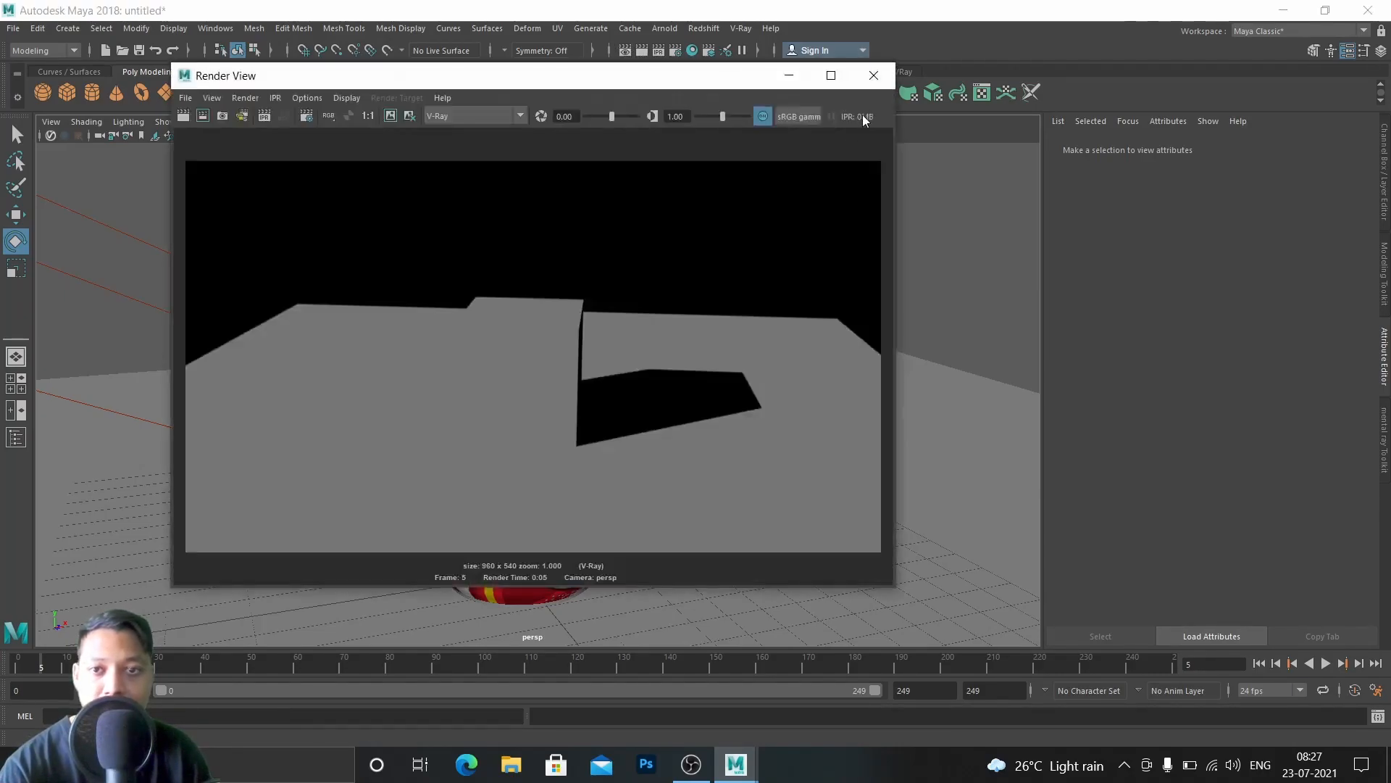
left_click(186, 114)
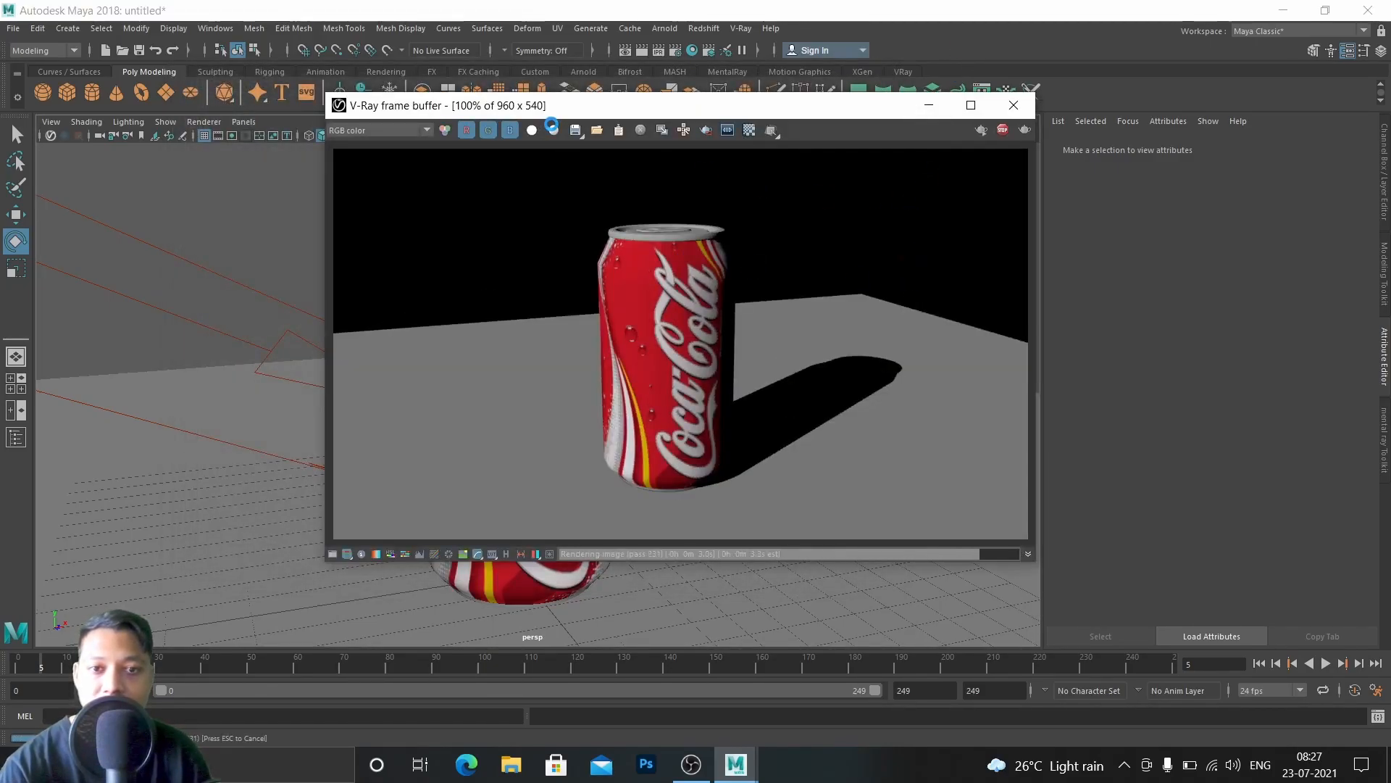
scroll(702, 309, "up", 1)
scroll(702, 309, "down", 1)
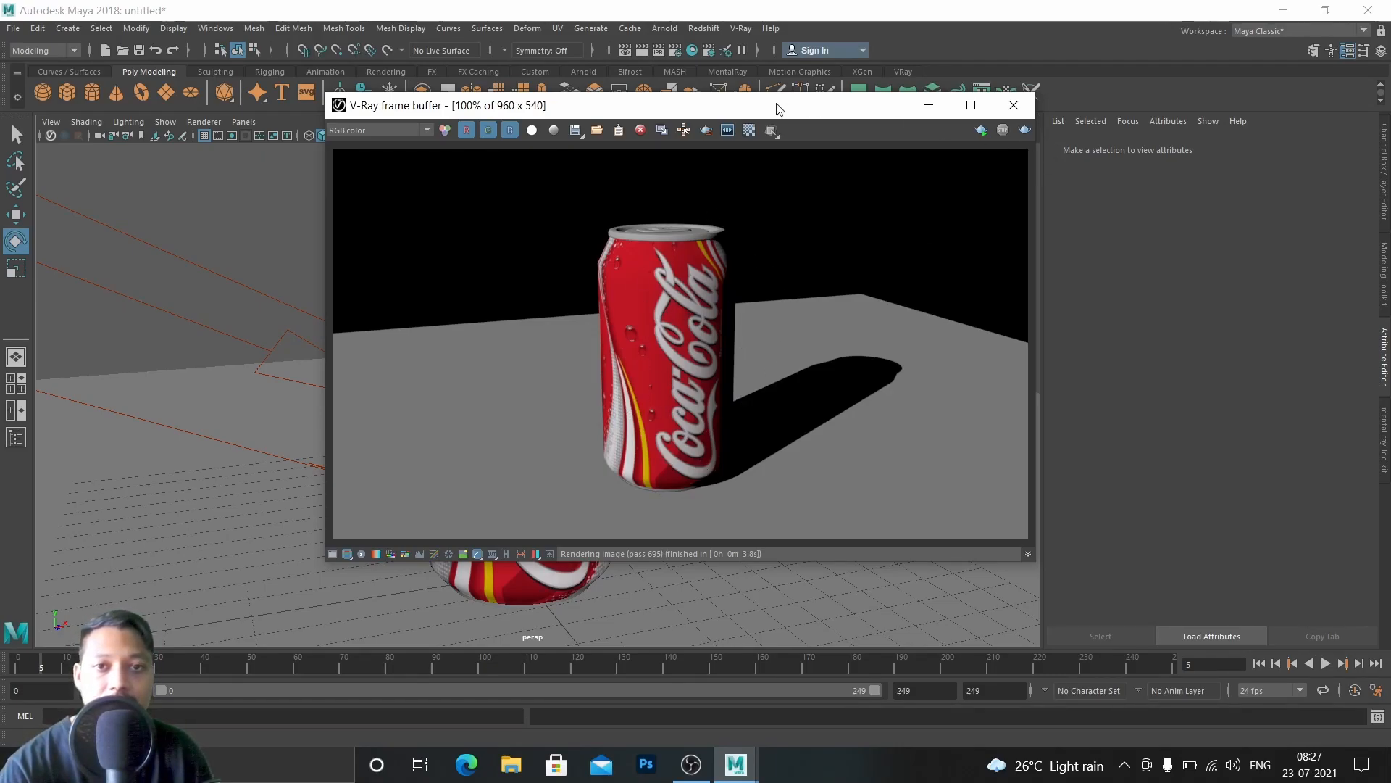
left_click_drag(732, 107, 838, 93)
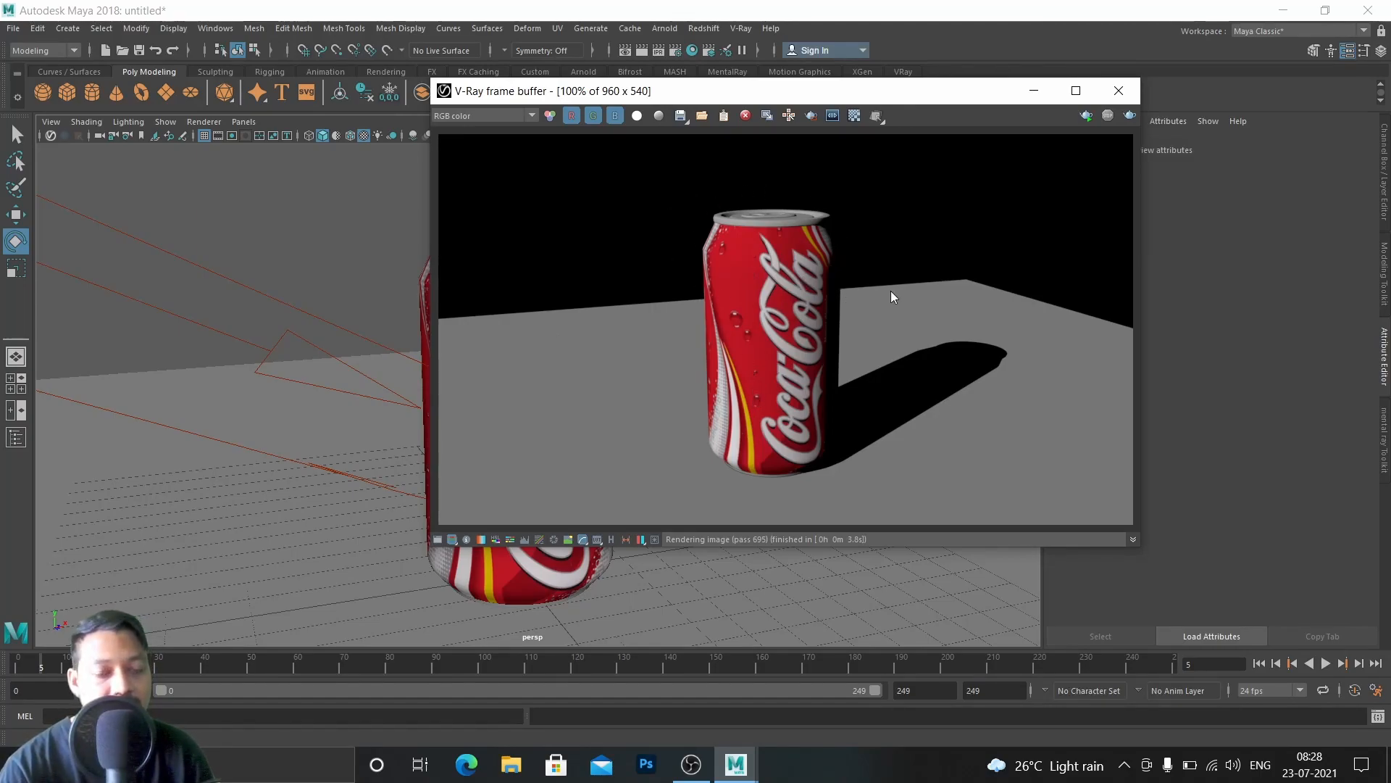
left_click(1120, 91)
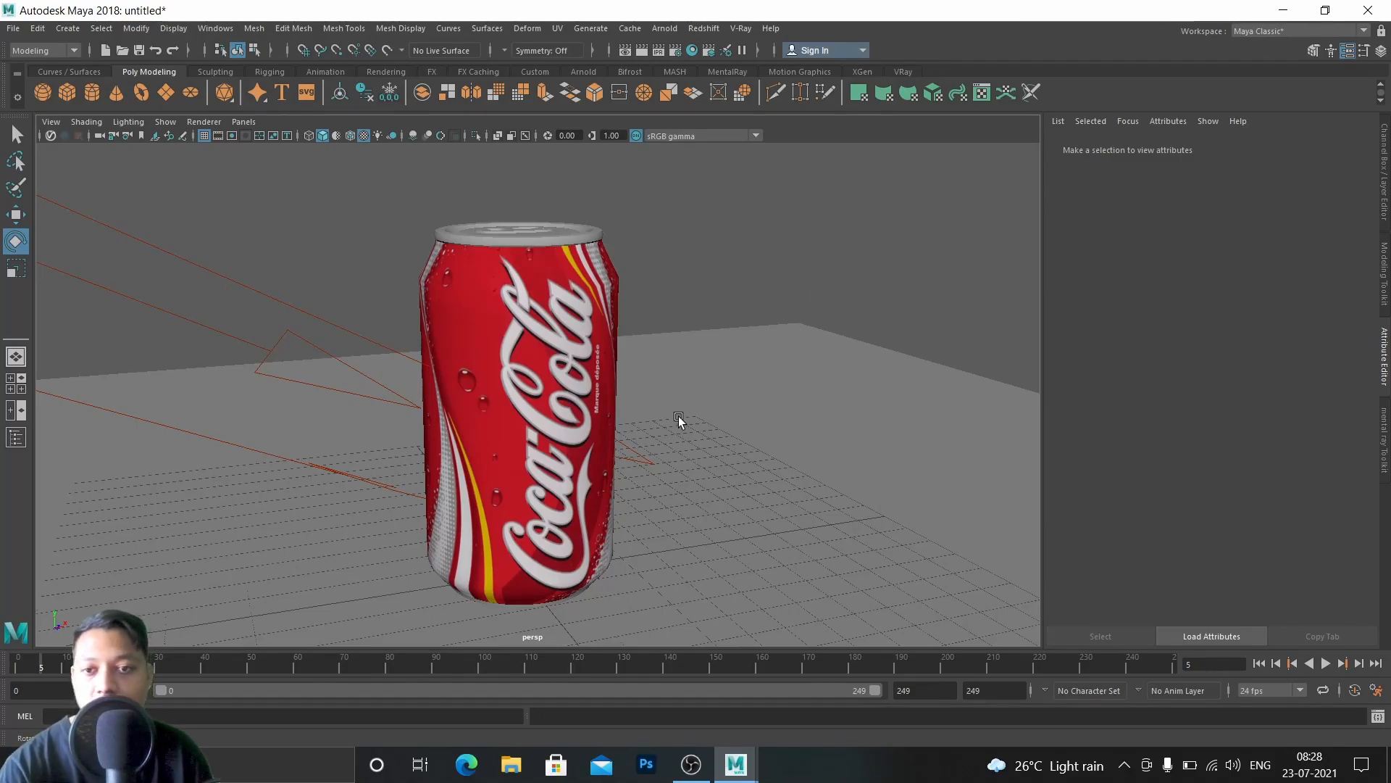
mouse_move(723, 413)
left_mouse_down("alt")
mouse_move(630, 410)
mouse_move(749, 413)
left_mouse_up("alt")
left_click_drag(793, 337, 781, 336, "alt")
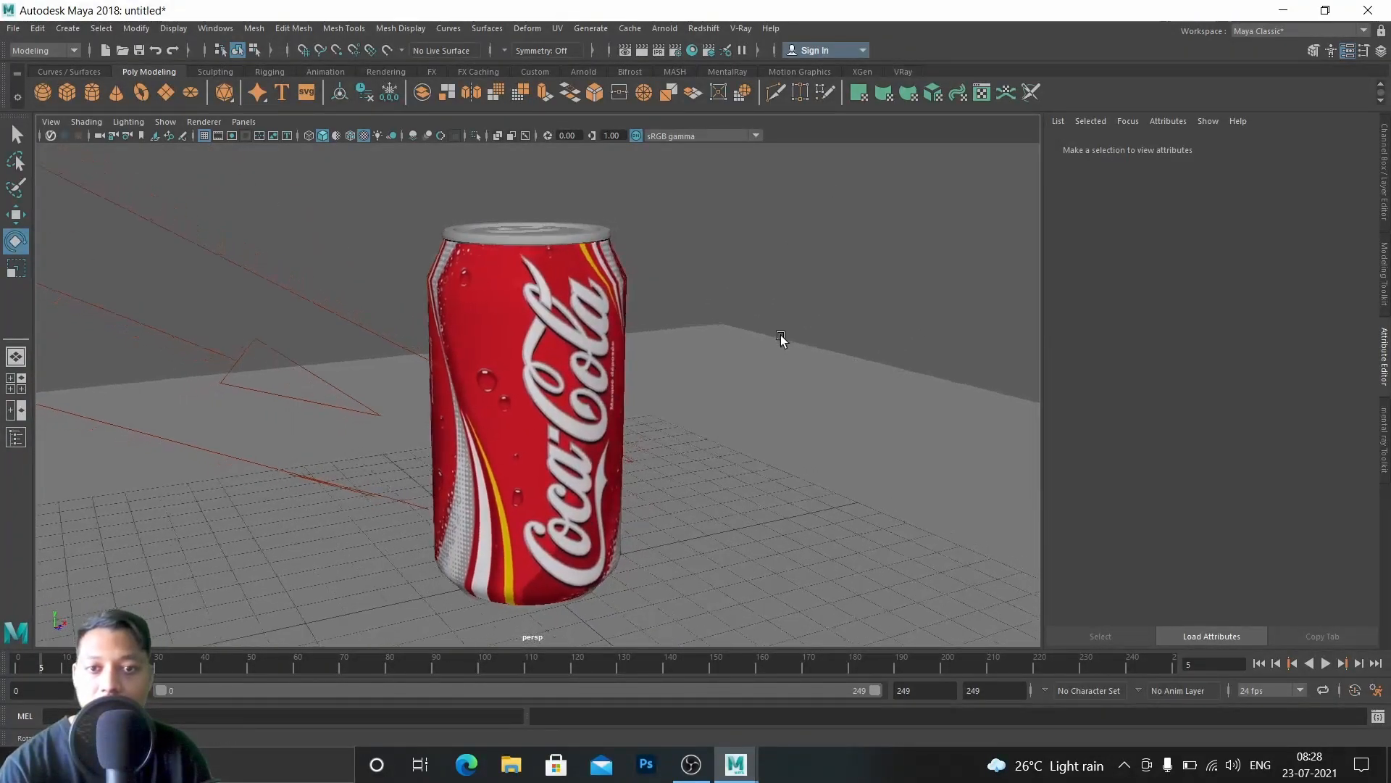